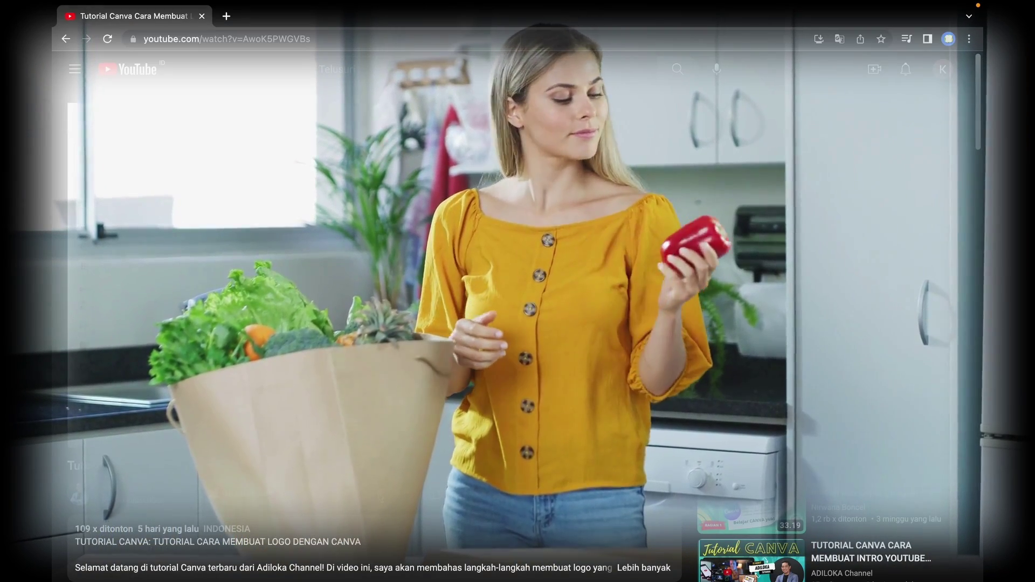
# Look through the comments under the Canva logo tutorial video and set the channel's notifications to Semua
pyautogui.scroll(-7, 380, 454)
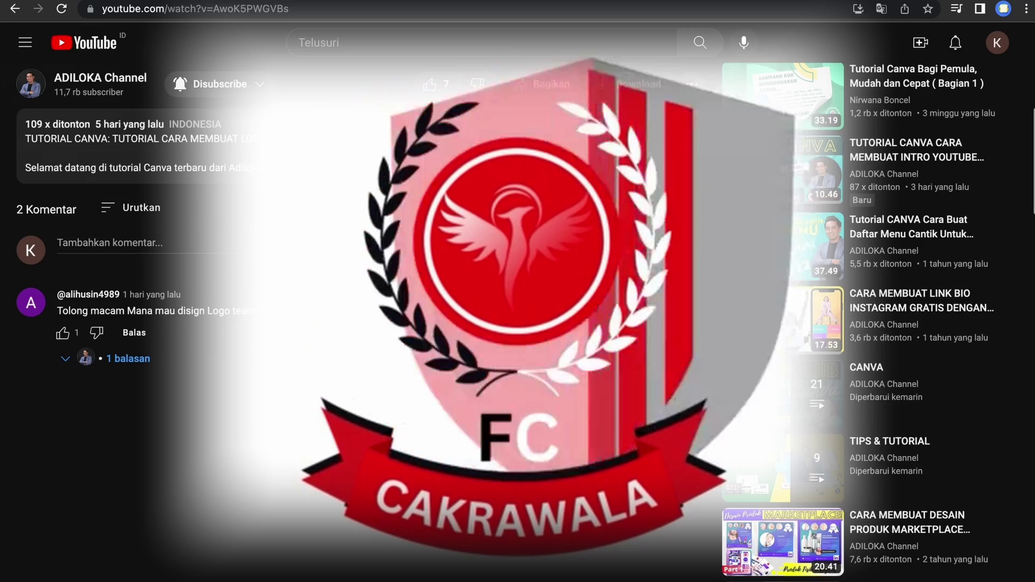
pyautogui.scroll(8, 356, 323)
pyautogui.scroll(-5, 356, 324)
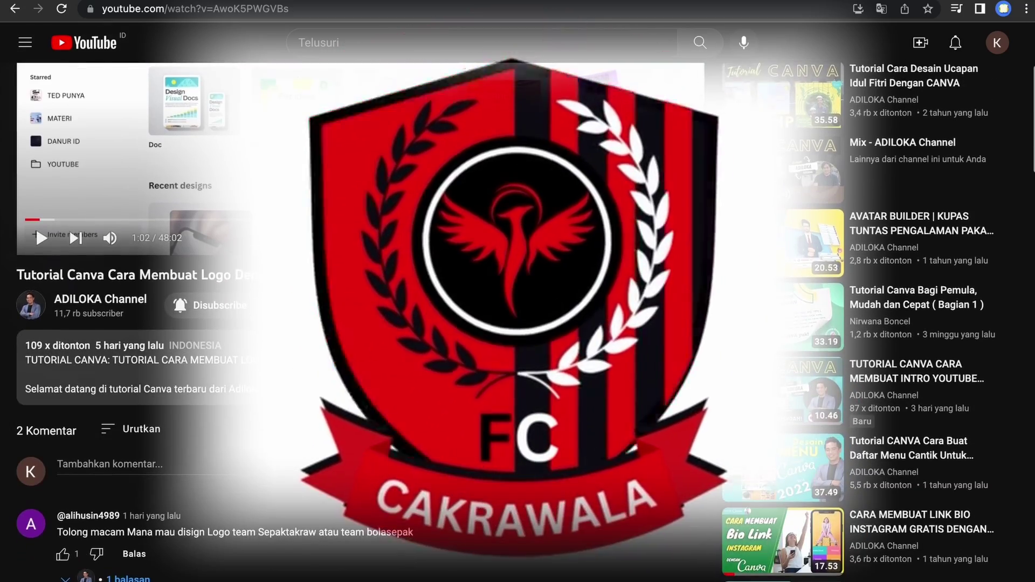
pyautogui.scroll(5, 356, 323)
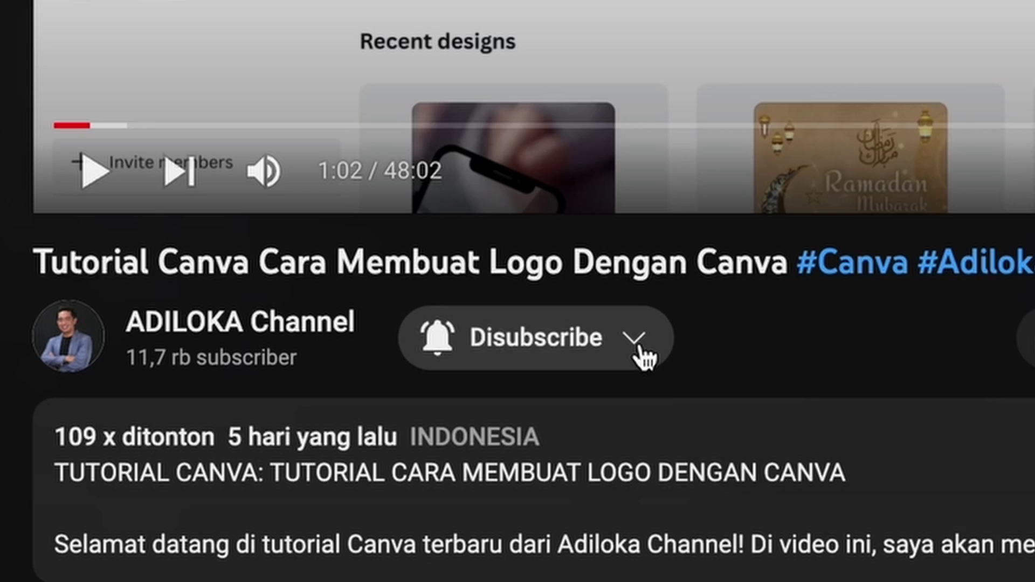
pyautogui.click(640, 348)
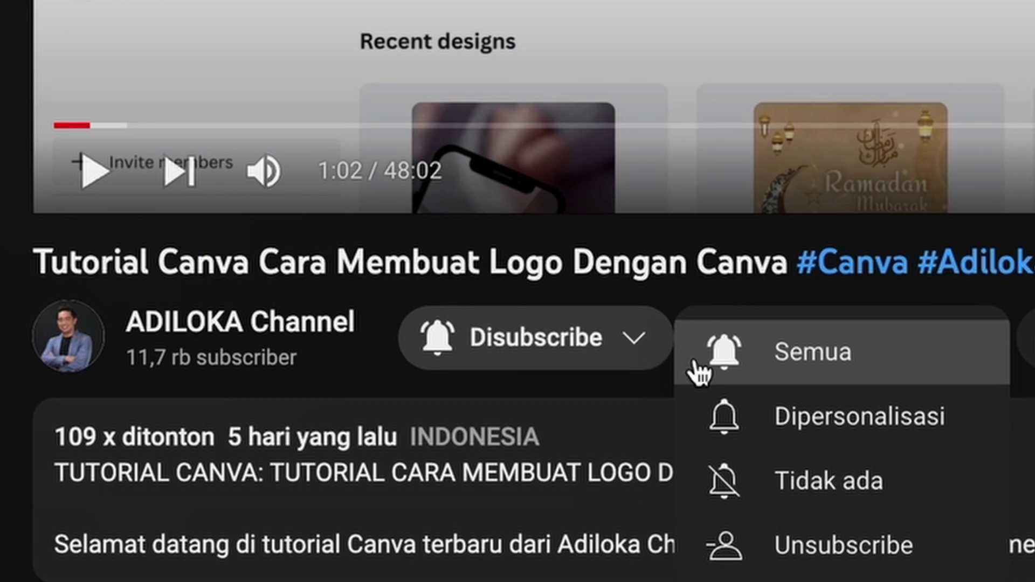
pyautogui.click(869, 366)
# Switch to Canva and create a new blank design using the 500 × 500 px Logo format
pyautogui.hotkey('ctrl', 'Up')
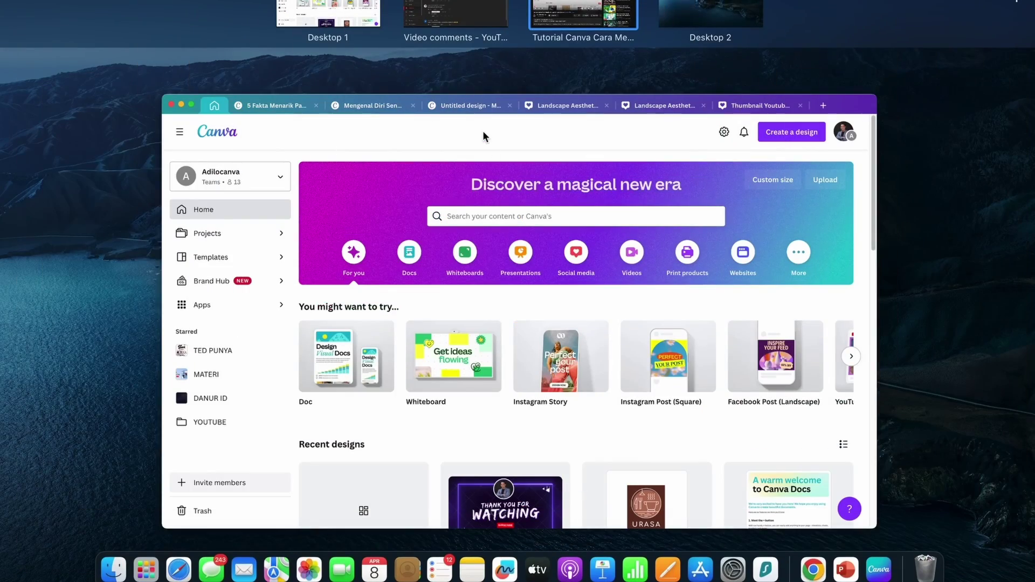
pyautogui.click(545, 258)
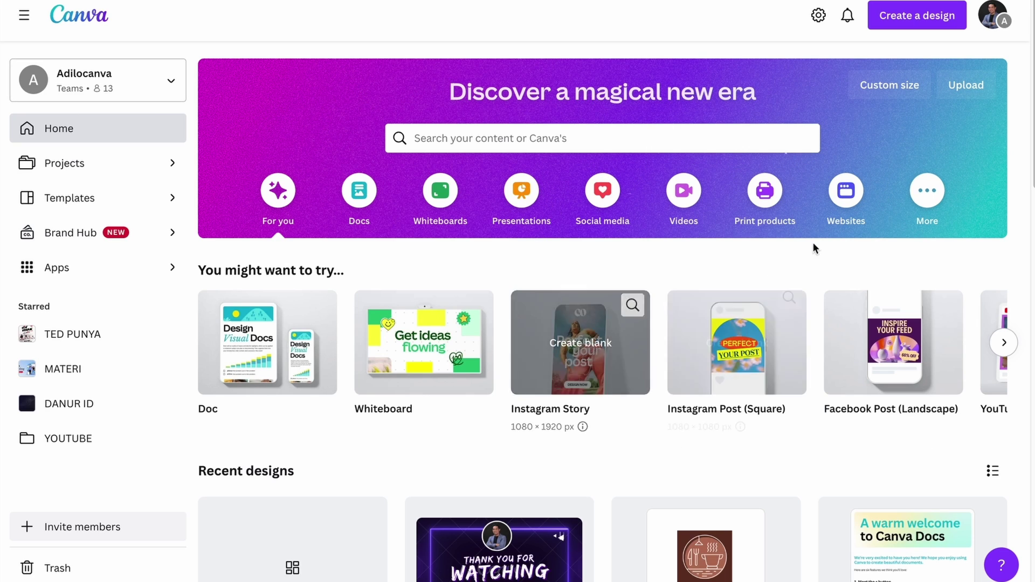
pyautogui.click(925, 25)
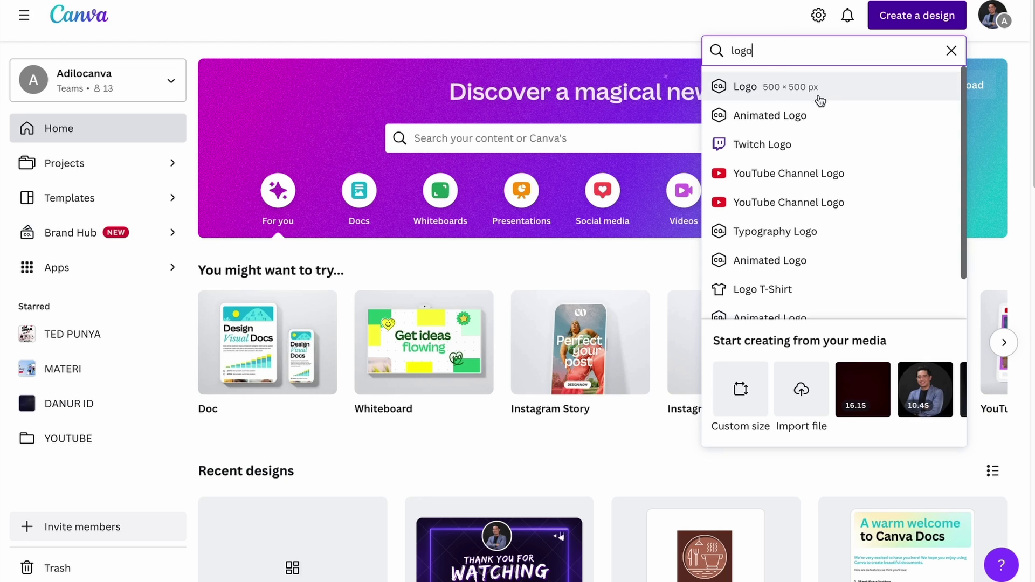
pyautogui.click(772, 91)
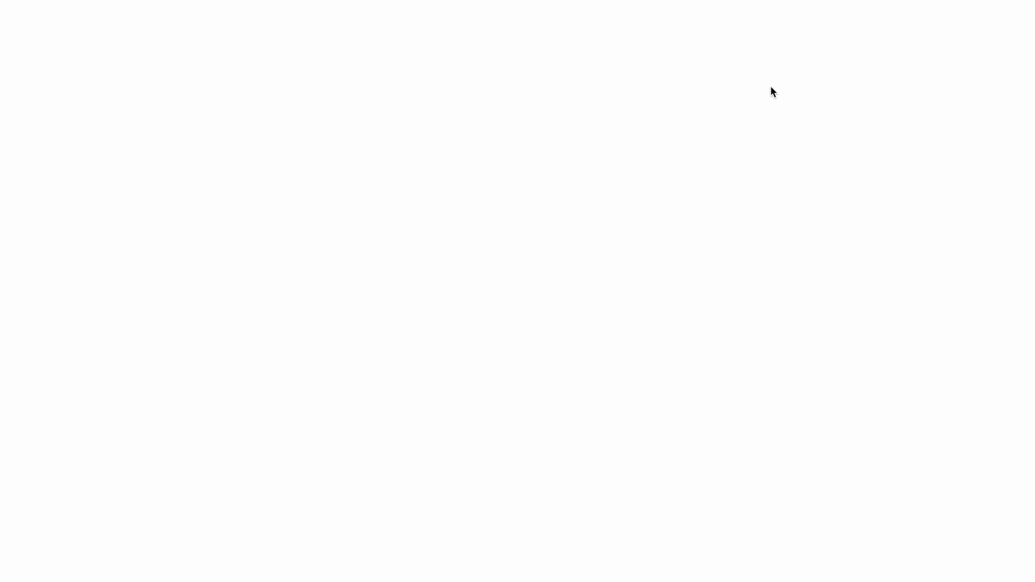
# Browse the logo templates for football club designs and examine the pages of the North Carolina soccer team template
pyautogui.scroll(-7, 204, 448)
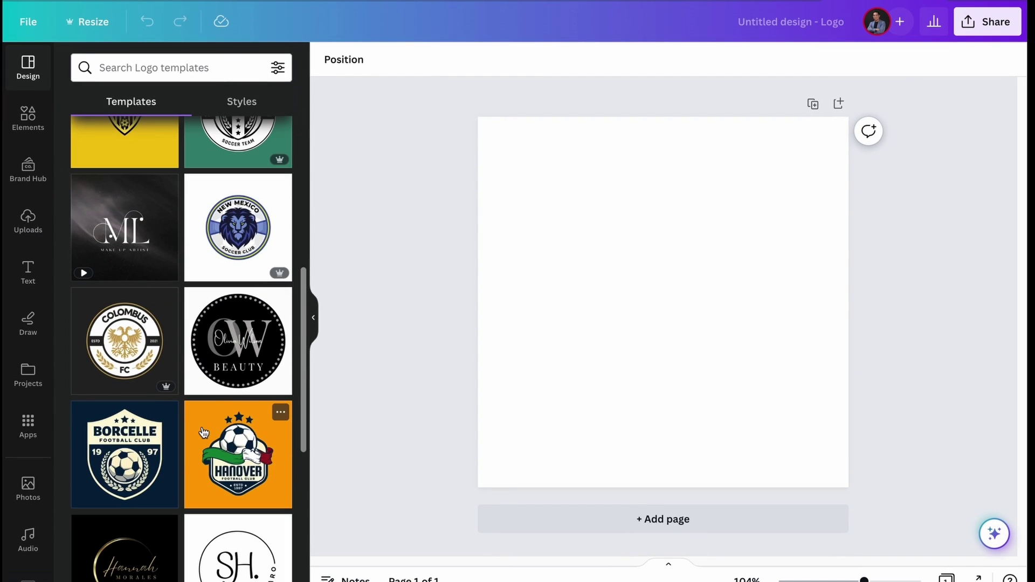
pyautogui.scroll(-5, 226, 442)
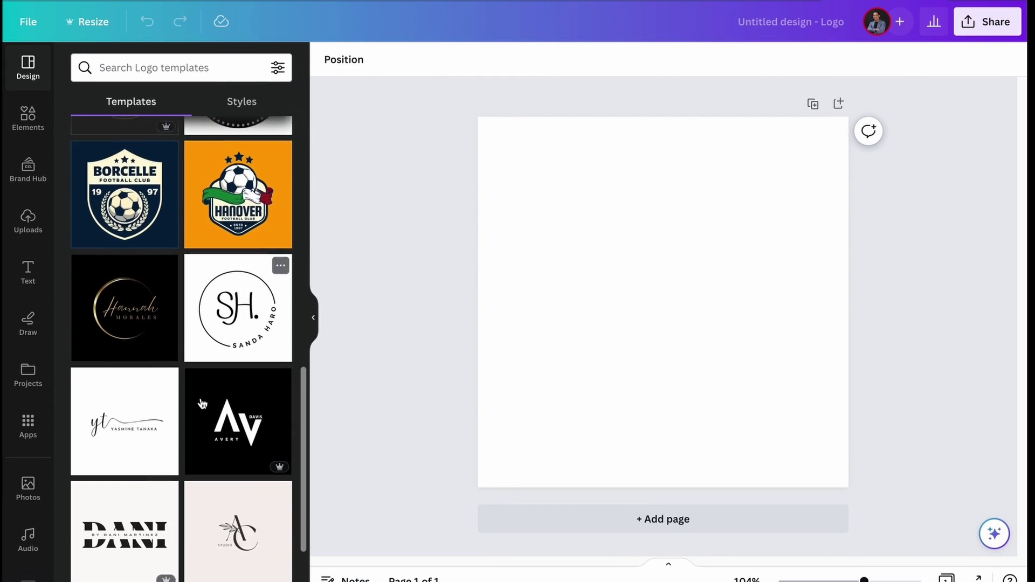
pyautogui.scroll(3, 203, 403)
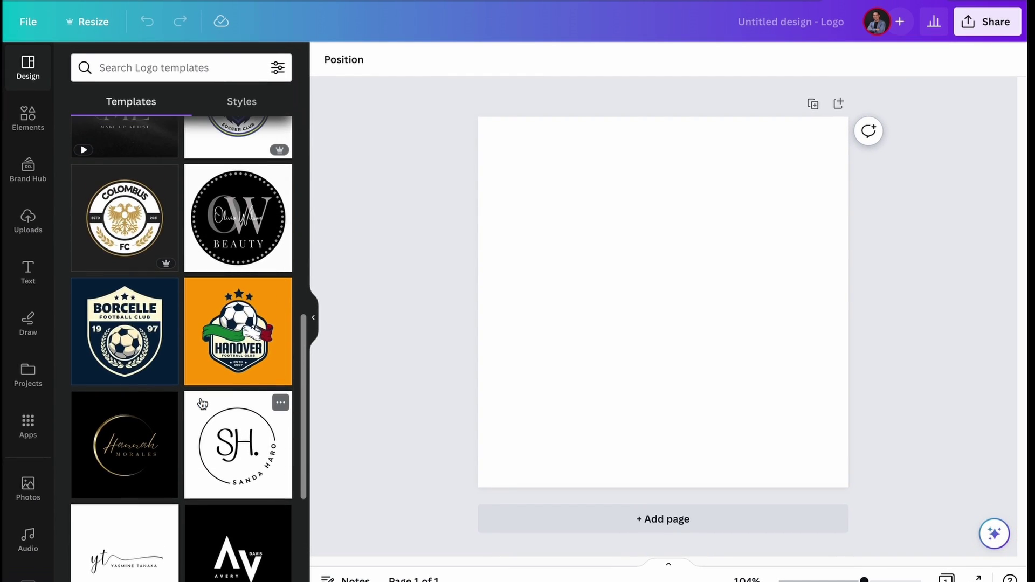
pyautogui.scroll(-8, 234, 359)
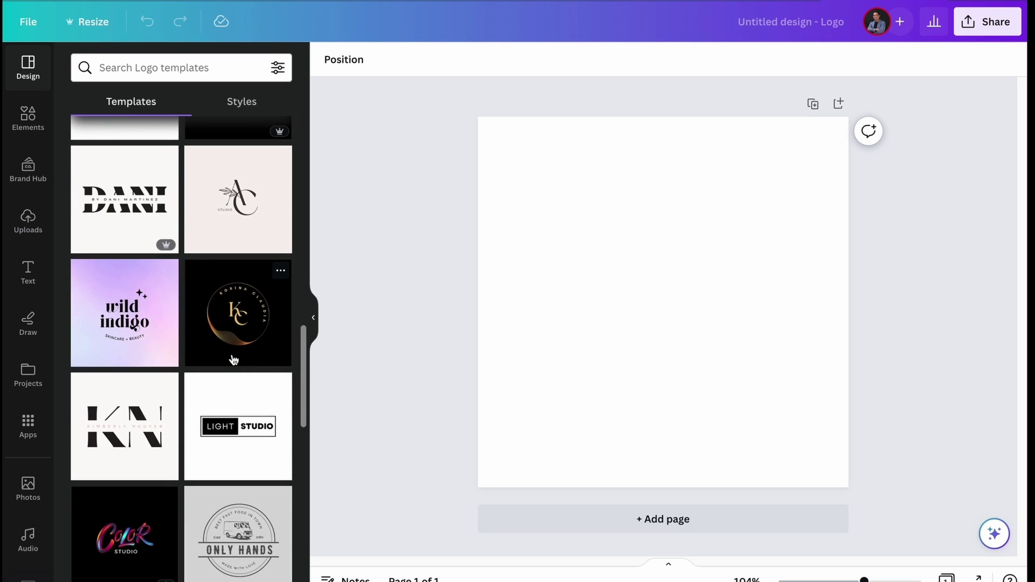
pyautogui.scroll(10, 233, 360)
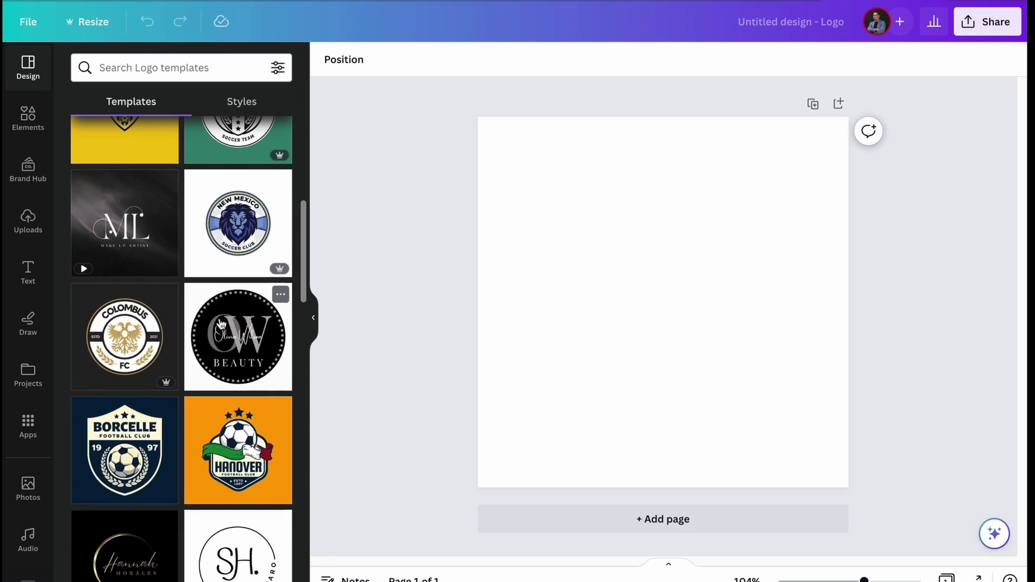
pyautogui.scroll(1, 240, 226)
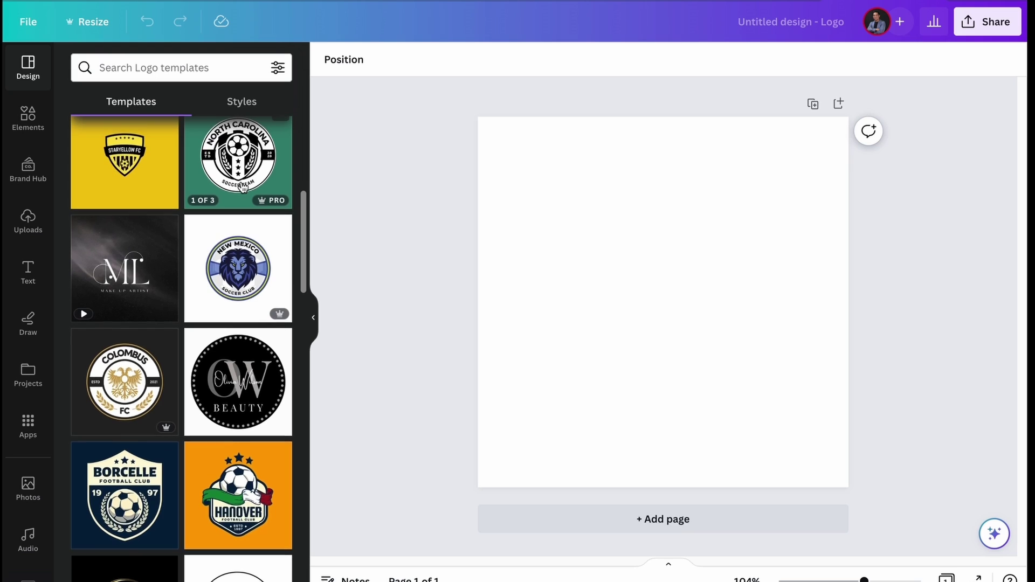
pyautogui.scroll(1, 243, 186)
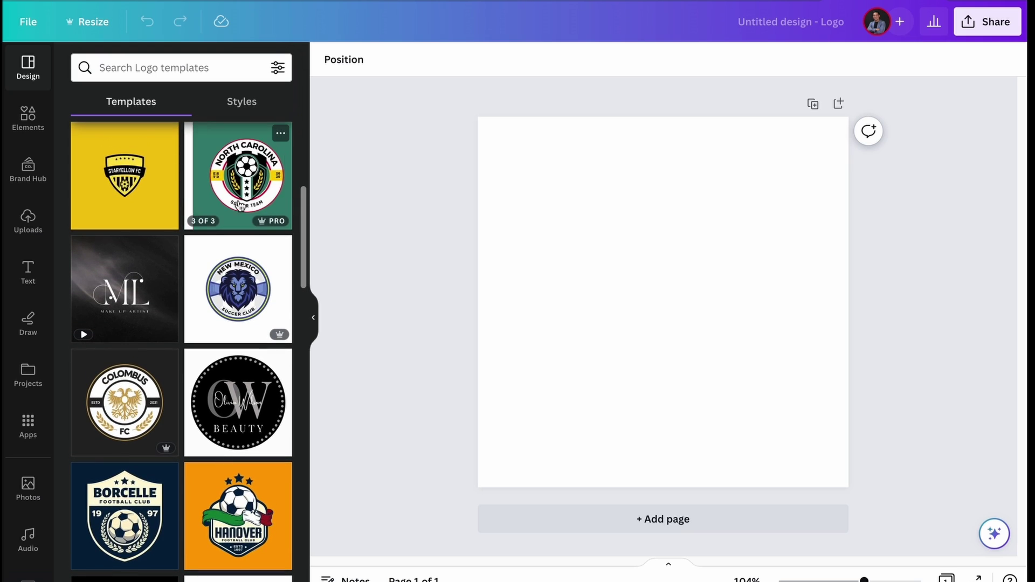
pyautogui.click(239, 206)
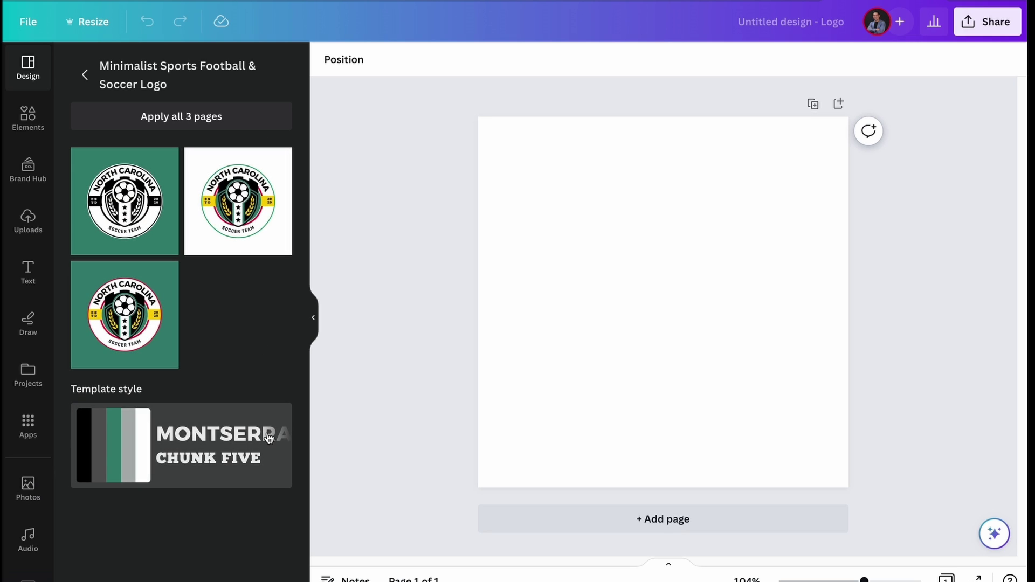
pyautogui.click(85, 75)
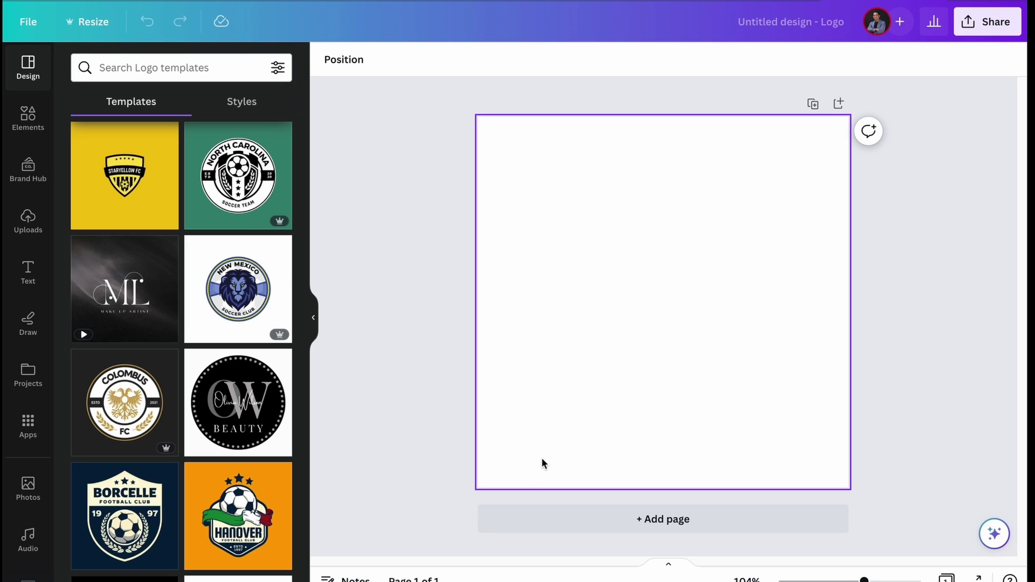
pyautogui.scroll(-4, 248, 388)
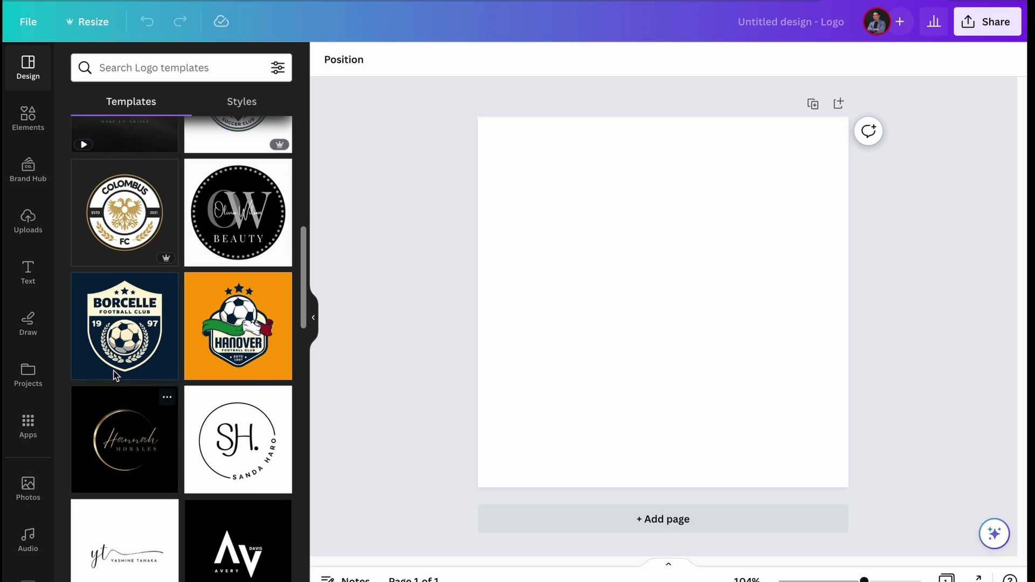
pyautogui.scroll(3, 186, 270)
pyautogui.scroll(3, 187, 270)
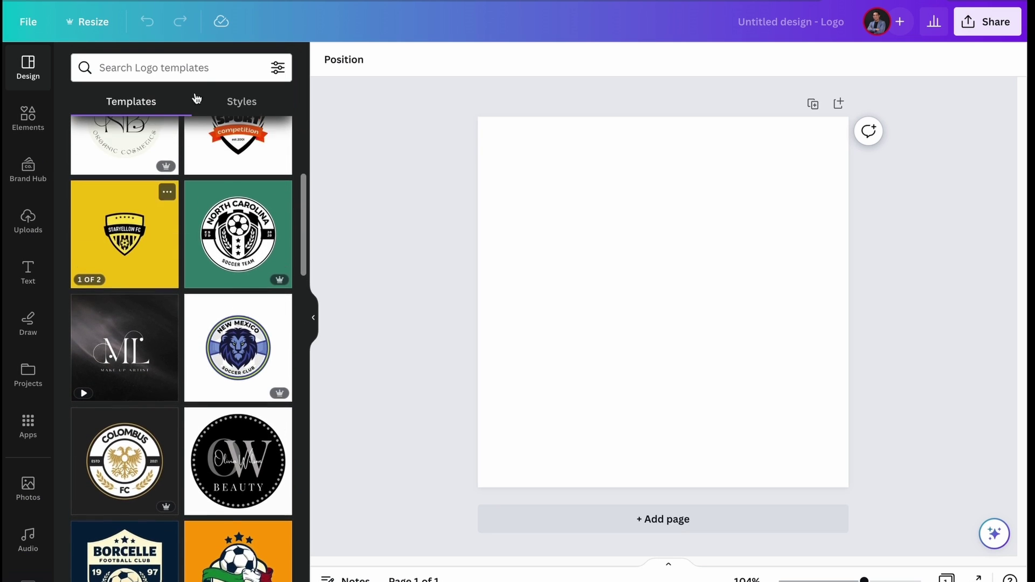
# Search the elements library for "perisai" and add the plain solid shield with a peaked top edge to the page
pyautogui.click(212, 68)
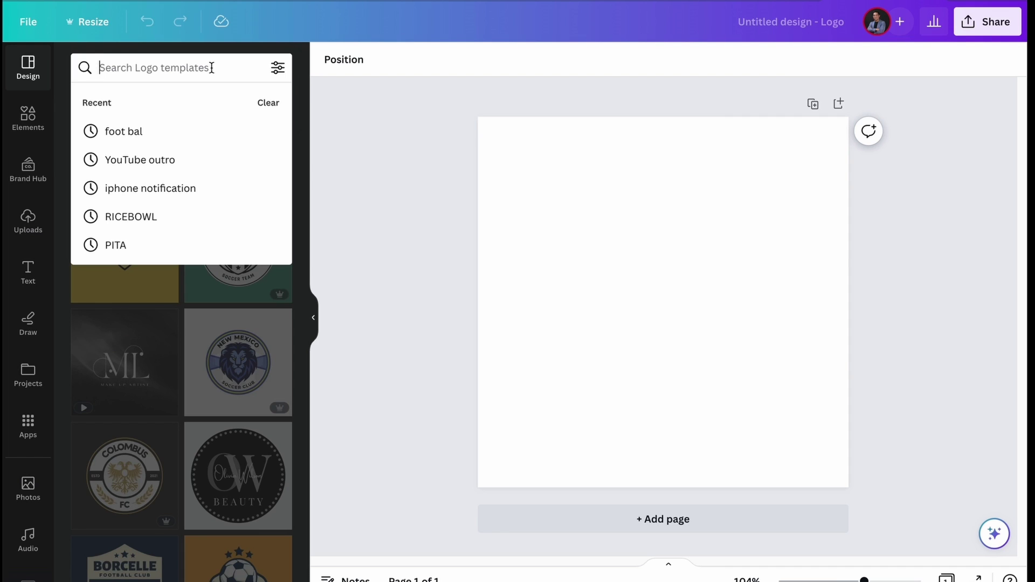
pyautogui.write('perisai')
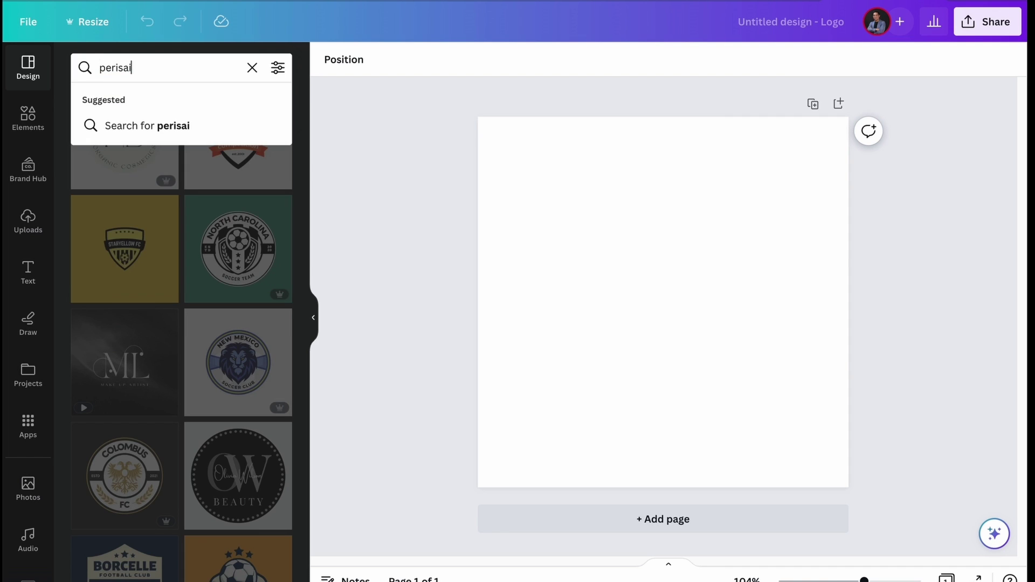
pyautogui.click(24, 118)
pyautogui.click(134, 62)
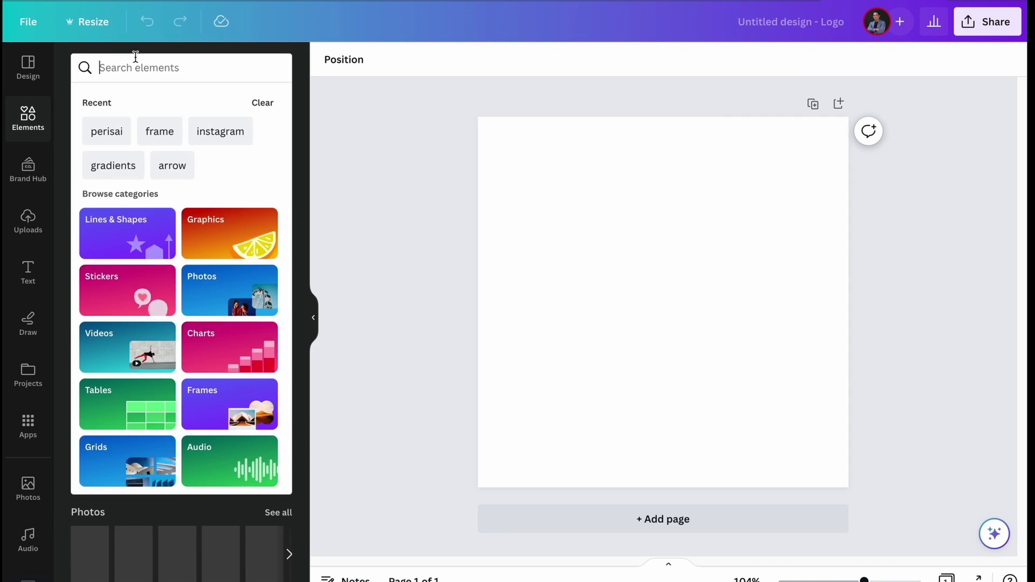
pyautogui.write('perisai')
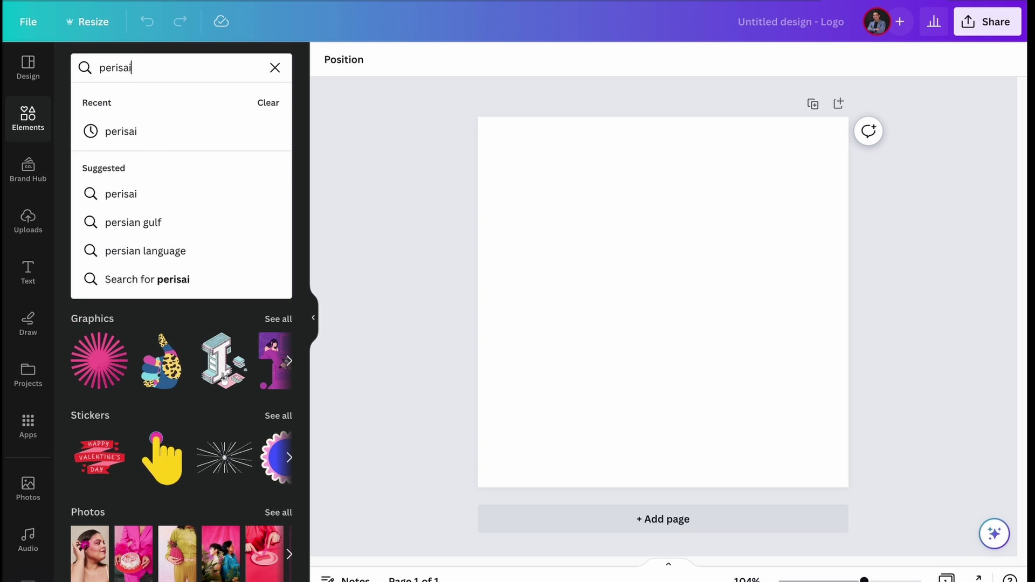
pyautogui.press('Return')
pyautogui.scroll(-2, 223, 395)
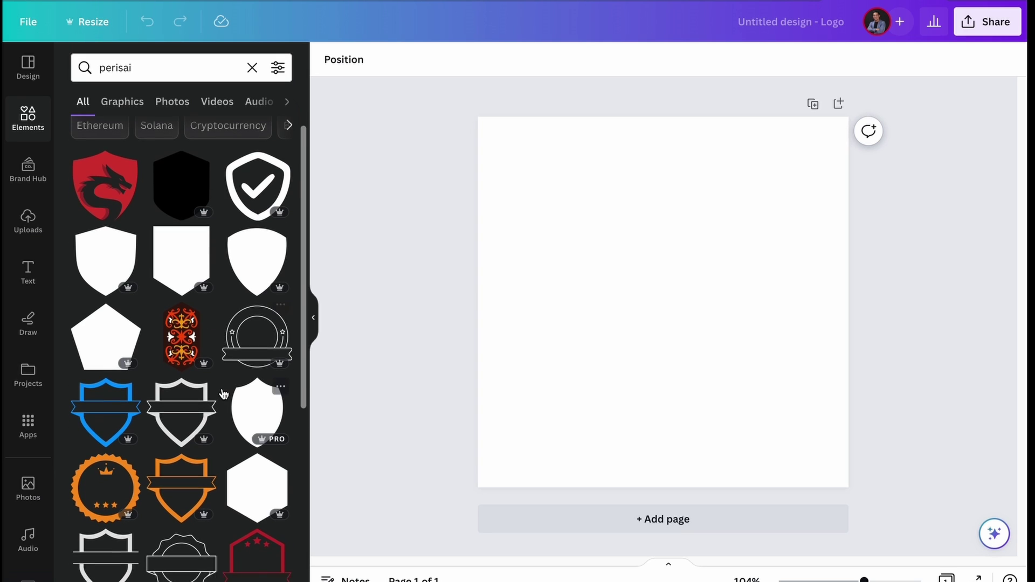
pyautogui.scroll(-3, 223, 395)
pyautogui.scroll(4, 261, 238)
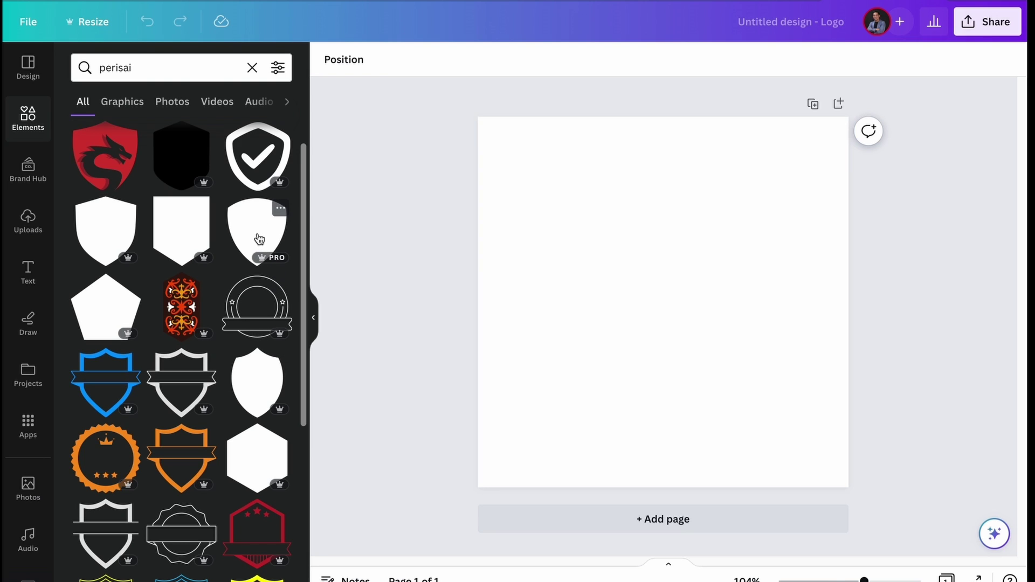
pyautogui.click(101, 233)
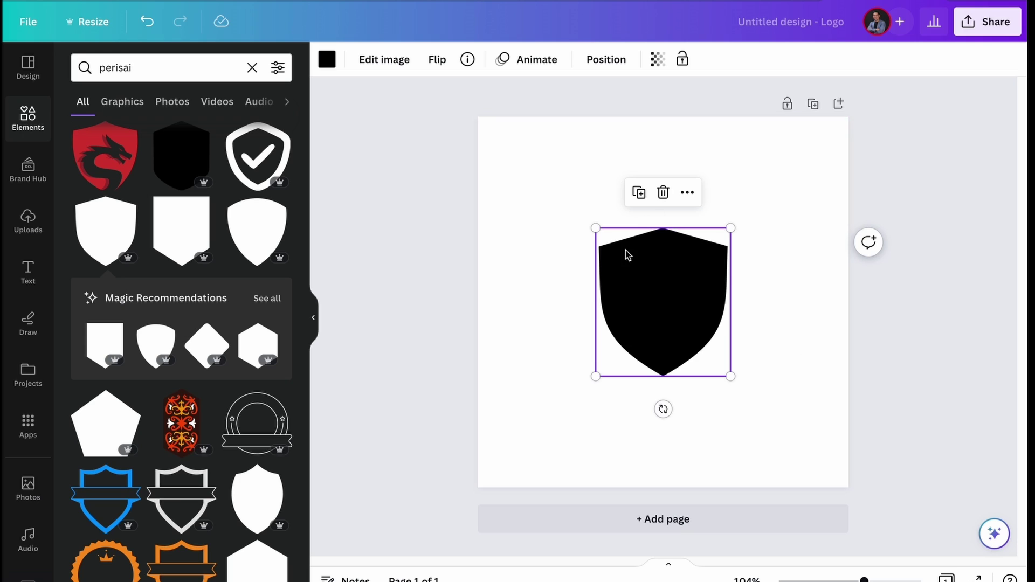
# Enlarge the shield to a little over half the page's width and centre it on the page
pyautogui.moveTo(595, 228); pyautogui.dragTo(556, 185)
pyautogui.moveTo(730, 376); pyautogui.dragTo(760, 409)
pyautogui.moveTo(663, 324)
pyautogui.mouseDown()
pyautogui.moveTo(679, 323)
pyautogui.moveTo(671, 326)
pyautogui.mouseUp()
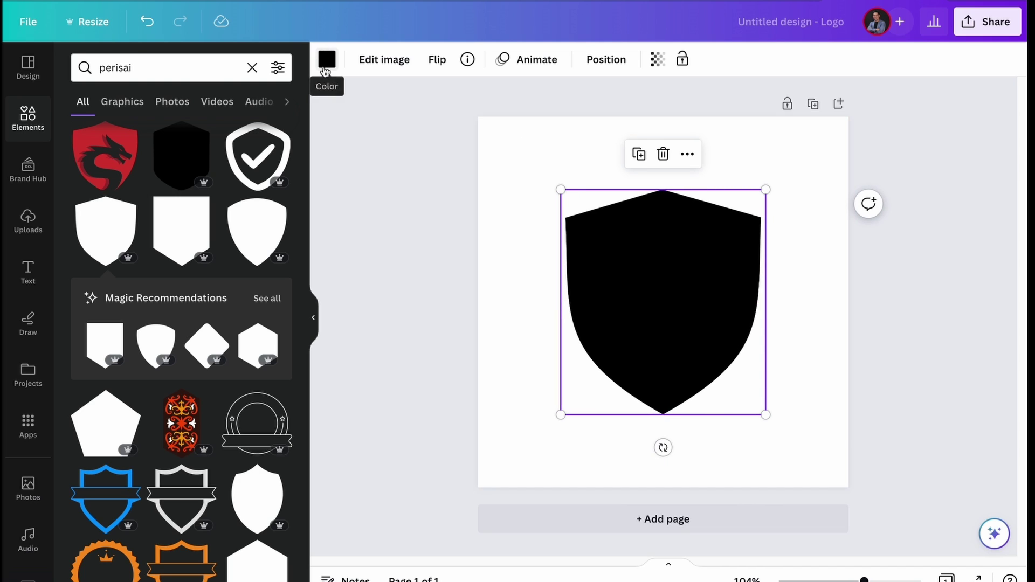
# Recolour the shield with the red from the brand kit's Warna merek palette
pyautogui.click(327, 59)
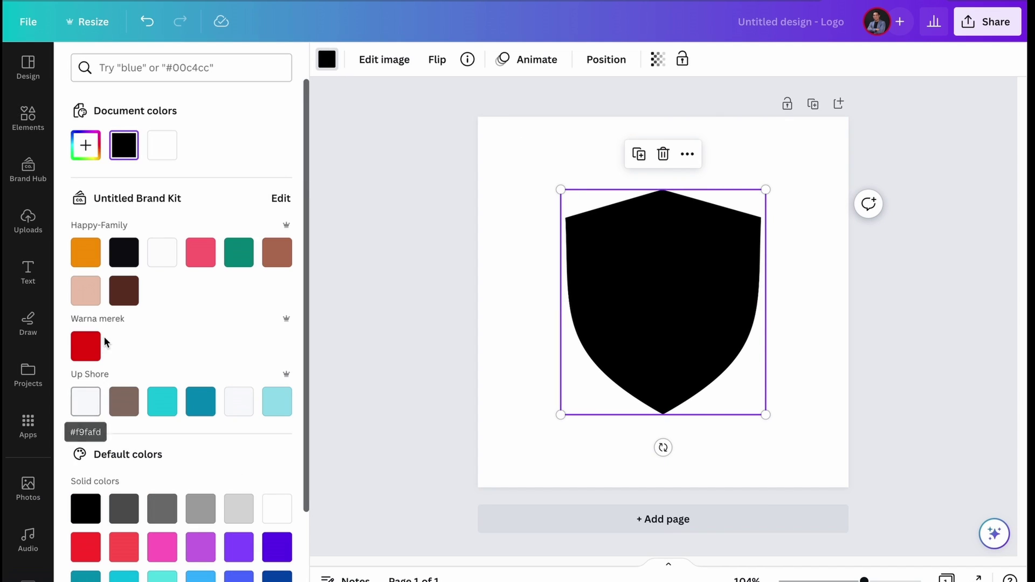
pyautogui.scroll(-2, 104, 340)
pyautogui.click(80, 247)
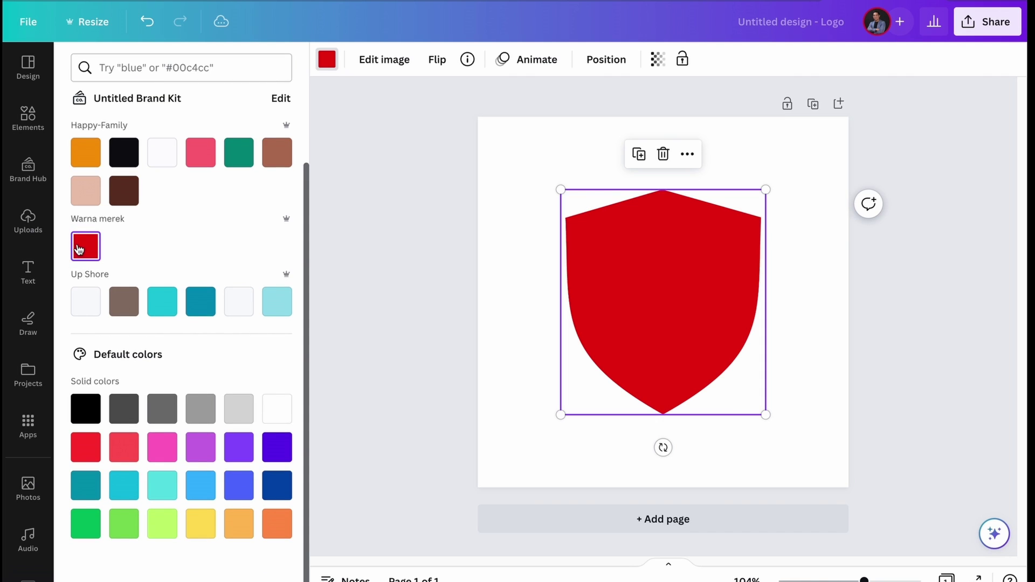
pyautogui.click(517, 277)
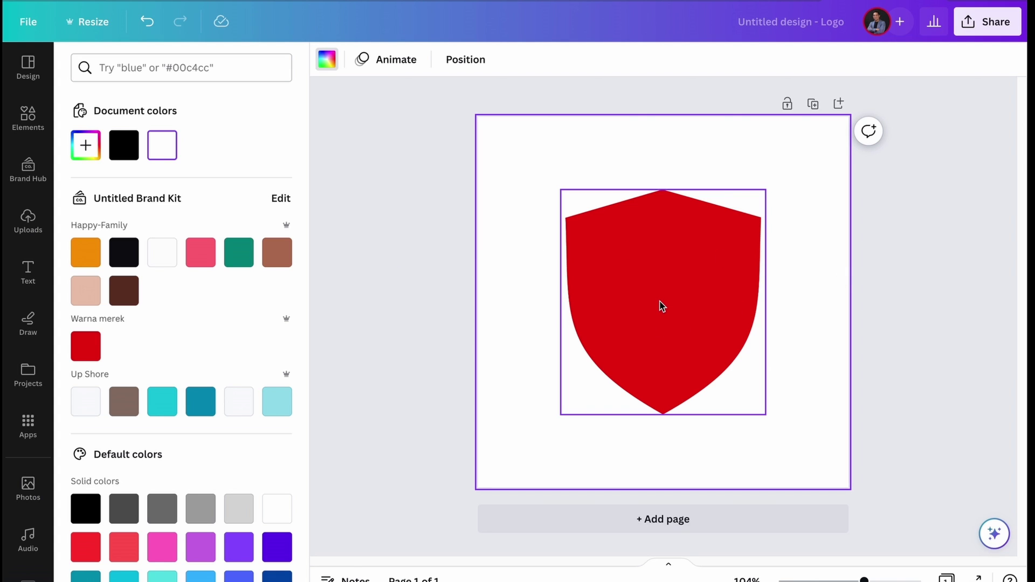
# Duplicate the red shield and lay the copy, coloured in the Happy-Family palette's black, exactly over the original
pyautogui.click(691, 261)
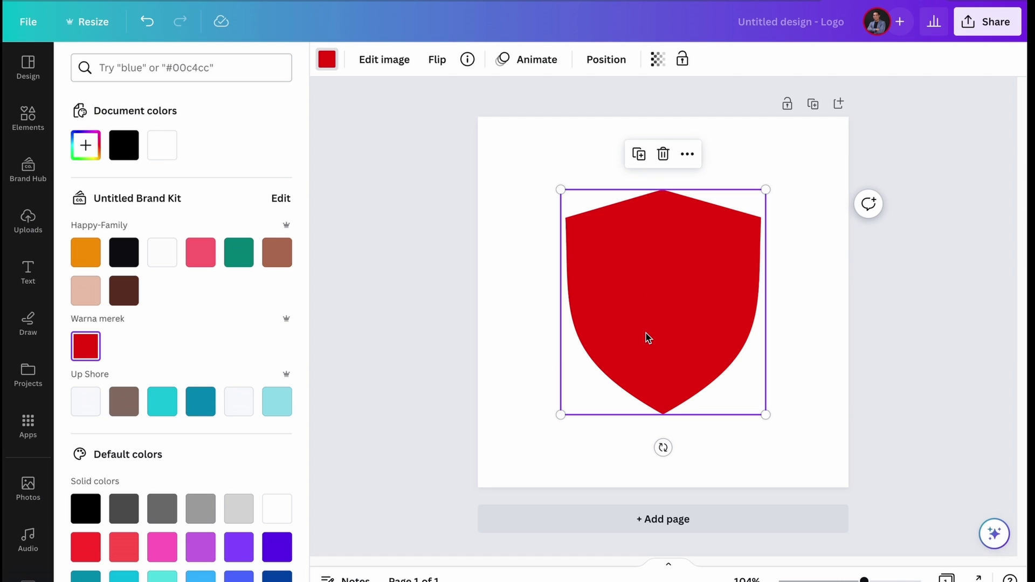
pyautogui.hotkey('ctrl', 'd')
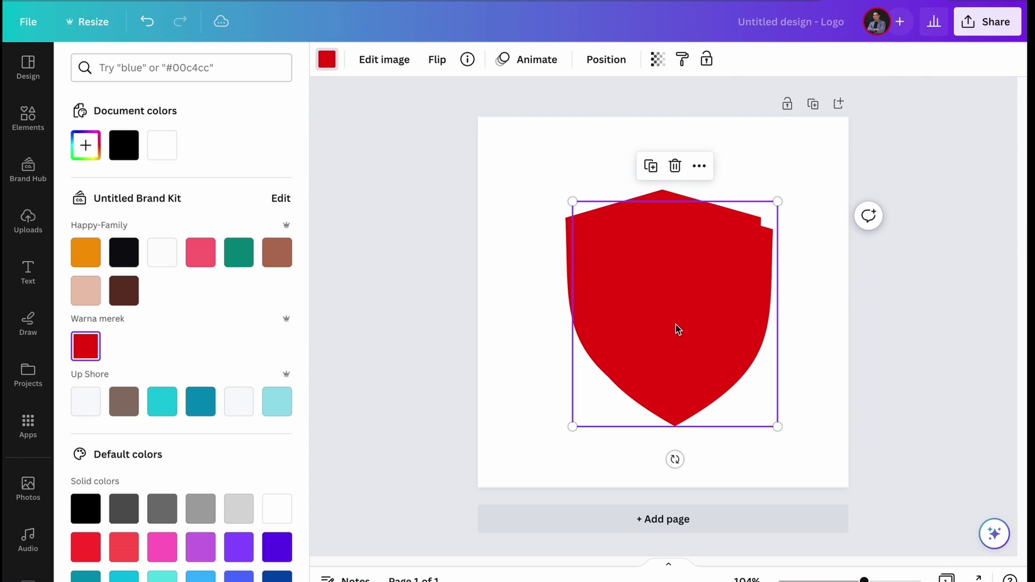
pyautogui.click(327, 61)
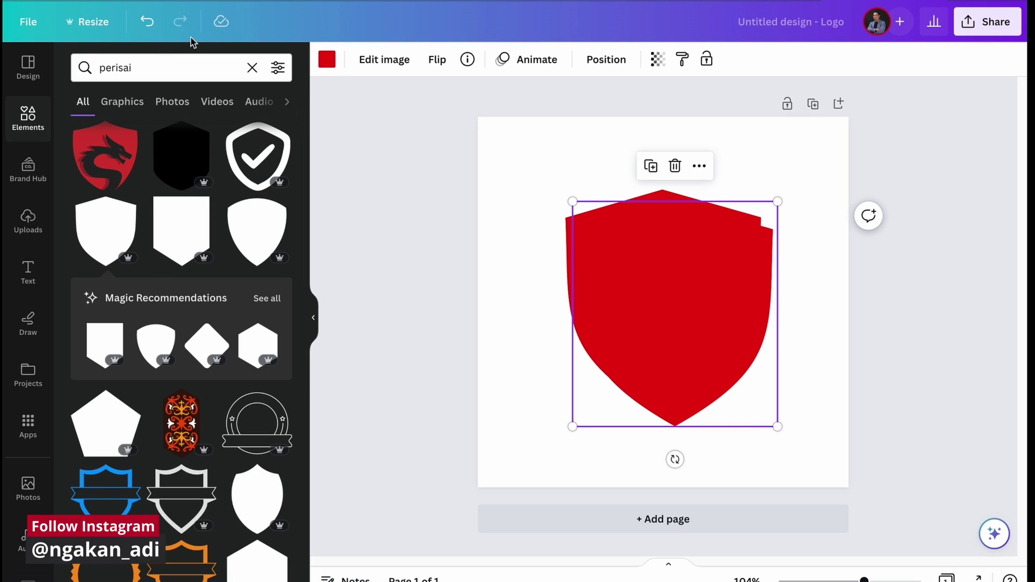
pyautogui.click(327, 59)
pyautogui.click(124, 252)
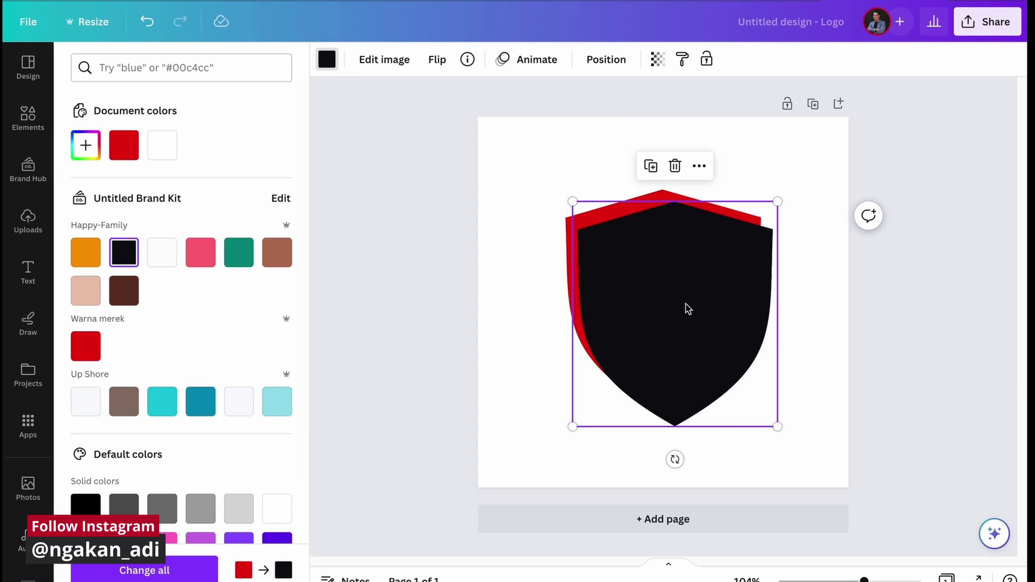
pyautogui.moveTo(693, 360); pyautogui.dragTo(682, 346)
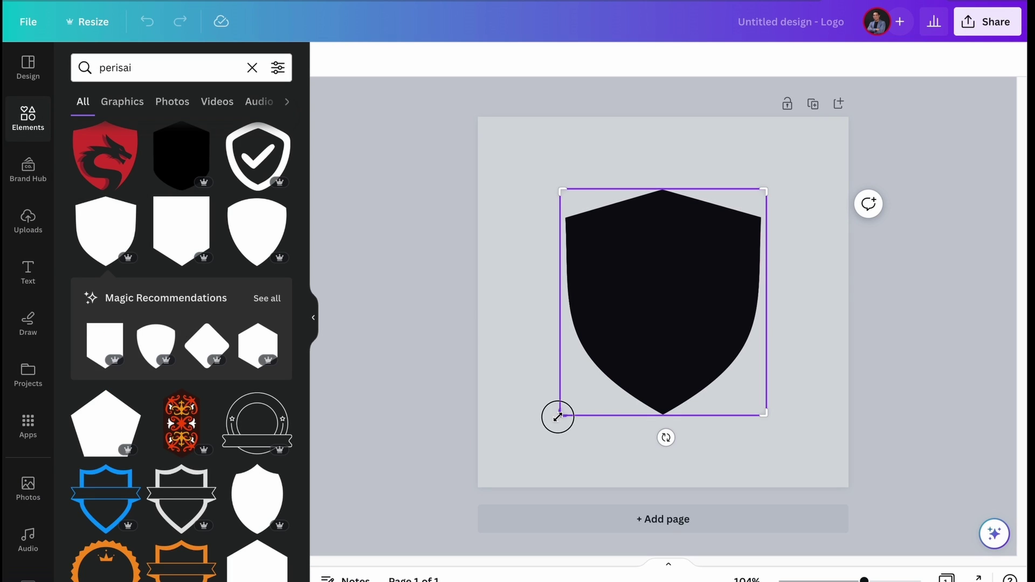
# Crop the black shield copy to its right half and group it with the red shield
pyautogui.moveTo(557, 416); pyautogui.dragTo(662, 434)
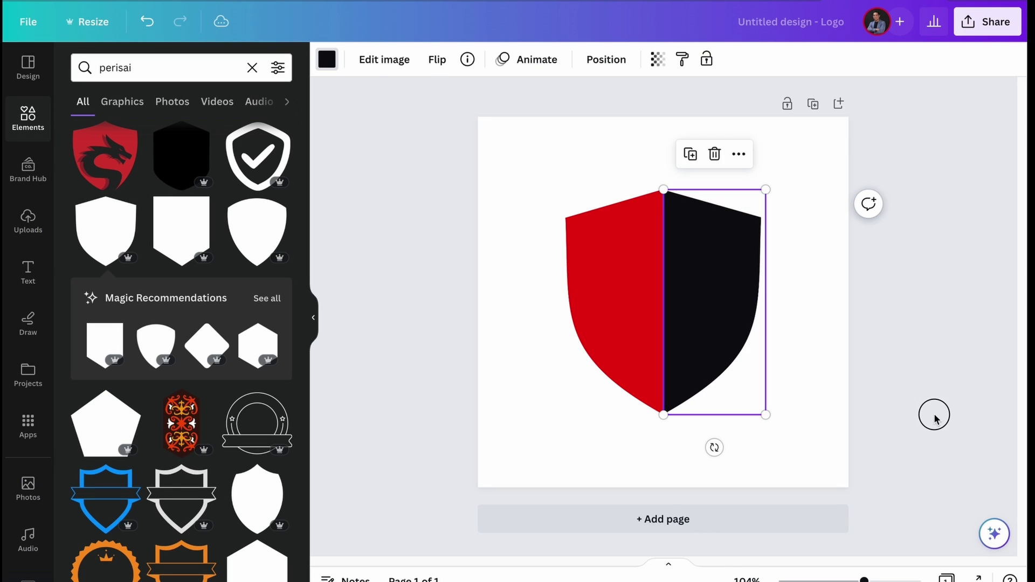
pyautogui.click(934, 418)
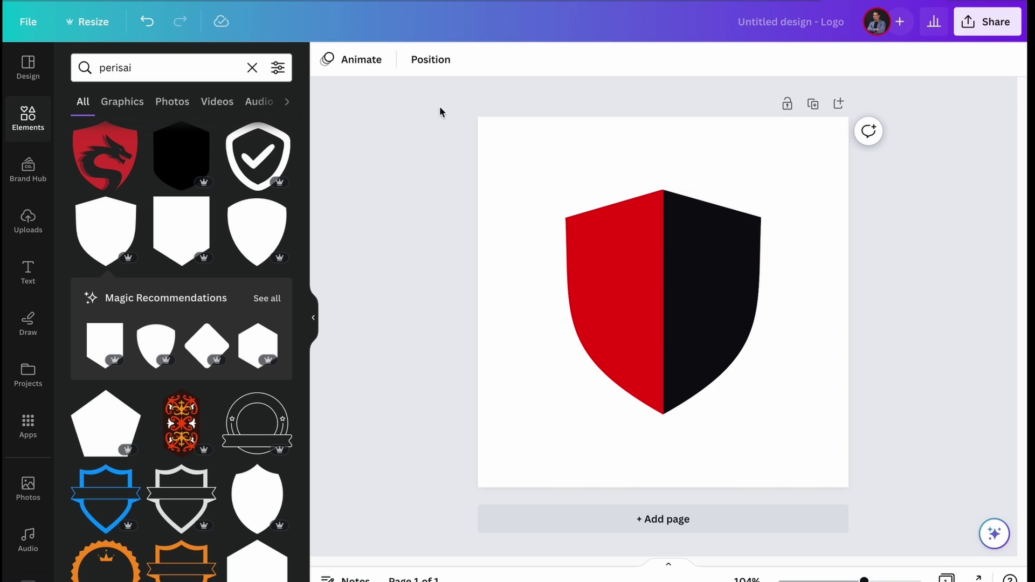
pyautogui.moveTo(440, 107); pyautogui.dragTo(850, 484)
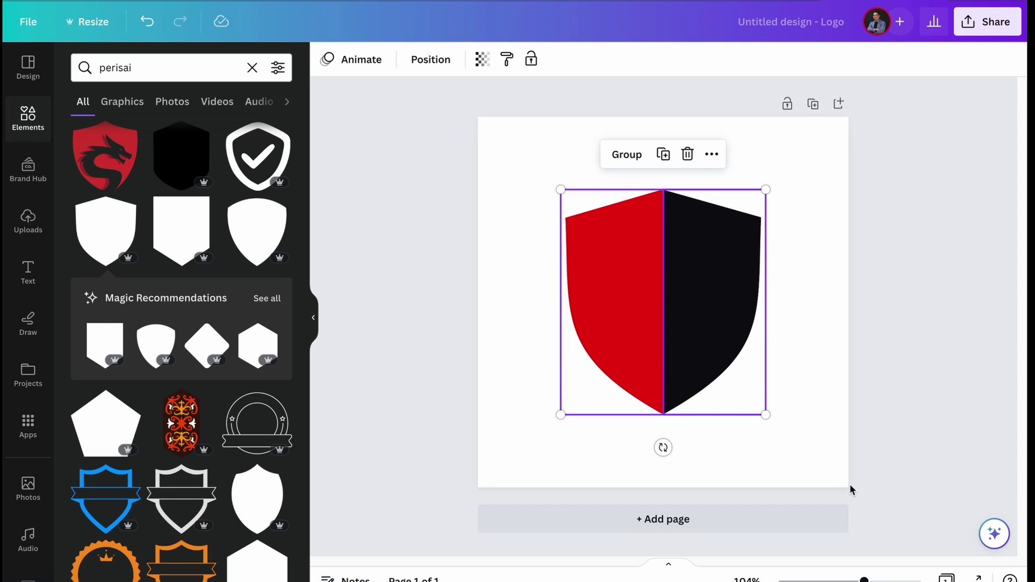
pyautogui.click(627, 155)
pyautogui.click(903, 360)
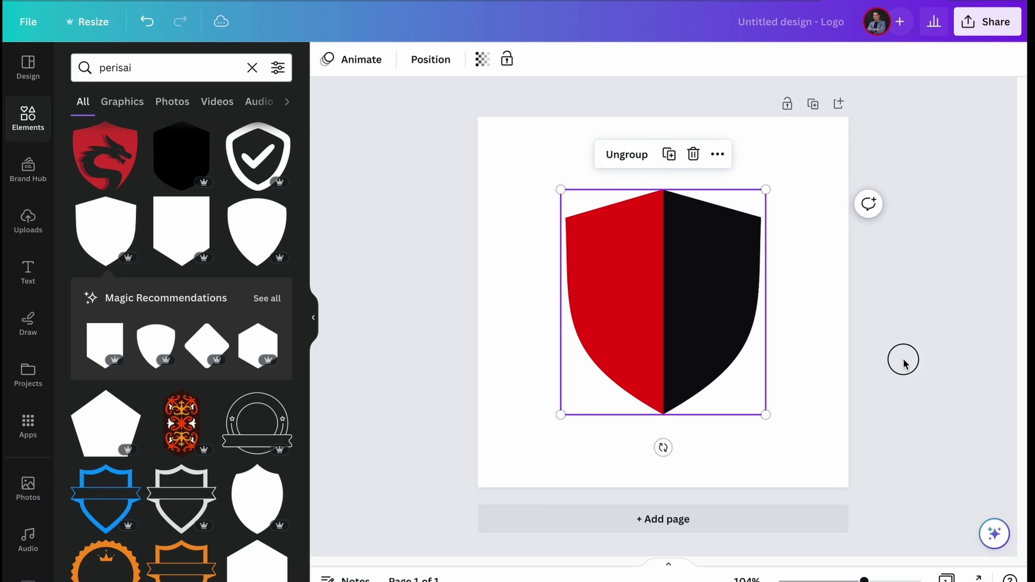
pyautogui.moveTo(684, 322)
pyautogui.mouseDown()
pyautogui.moveTo(631, 270)
pyautogui.moveTo(665, 325)
pyautogui.moveTo(659, 282)
pyautogui.moveTo(705, 308)
pyautogui.moveTo(686, 331)
pyautogui.moveTo(714, 291)
pyautogui.moveTo(679, 317)
pyautogui.mouseUp()
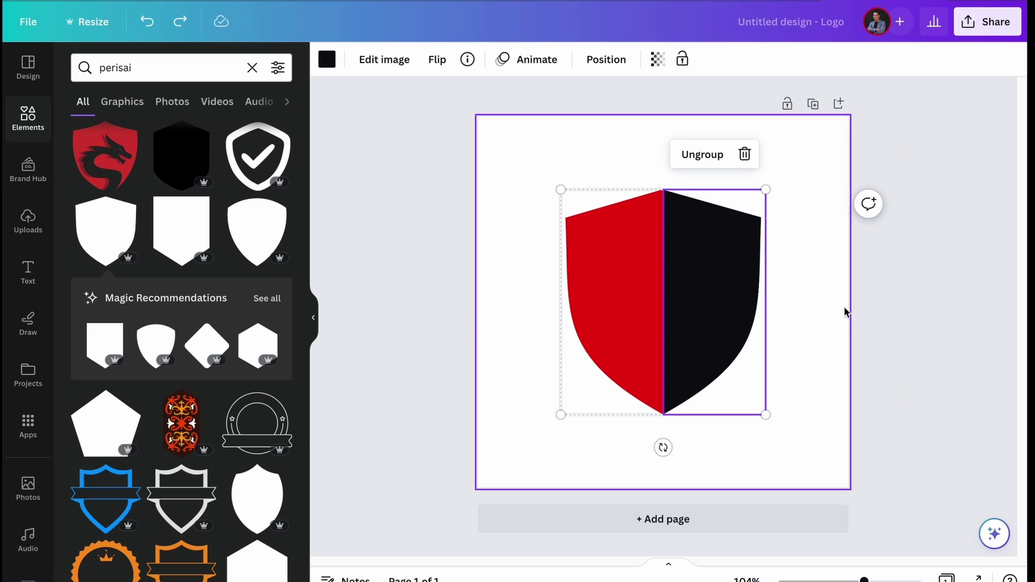
pyautogui.click(971, 344)
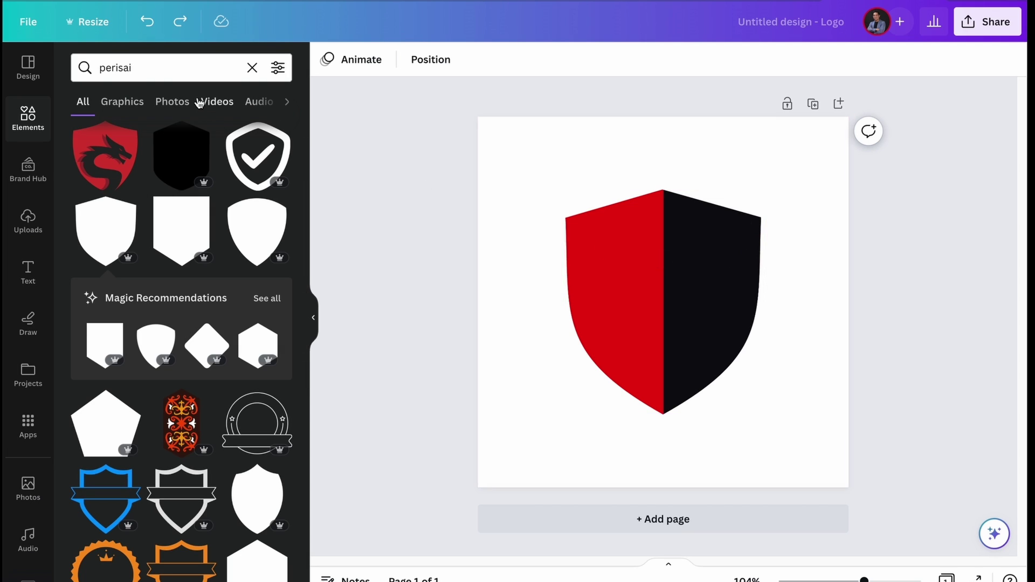
# Add the round laurel wreath graphic over the shield and make a duplicate of it in the document's red
pyautogui.click(25, 120)
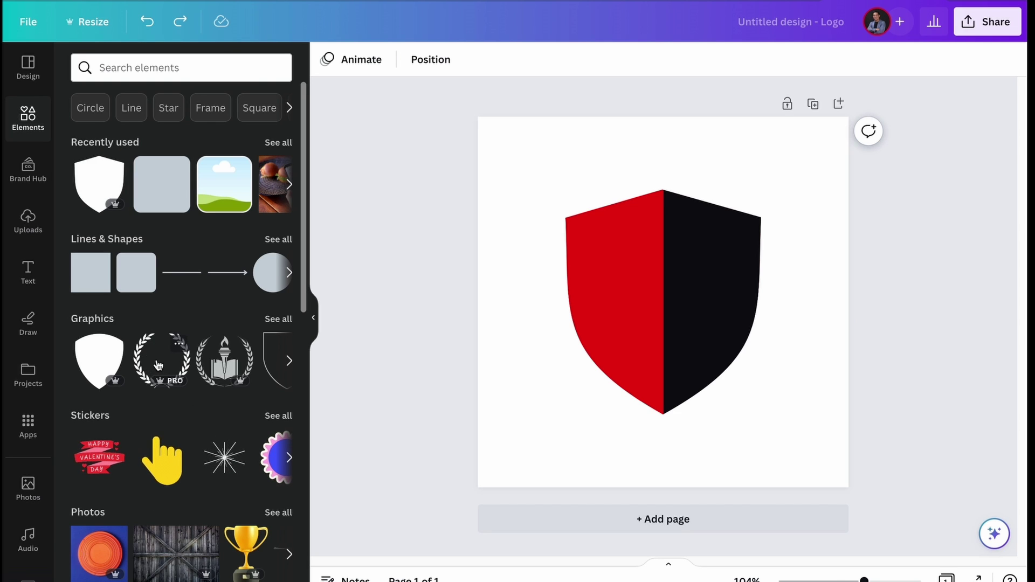
pyautogui.click(158, 366)
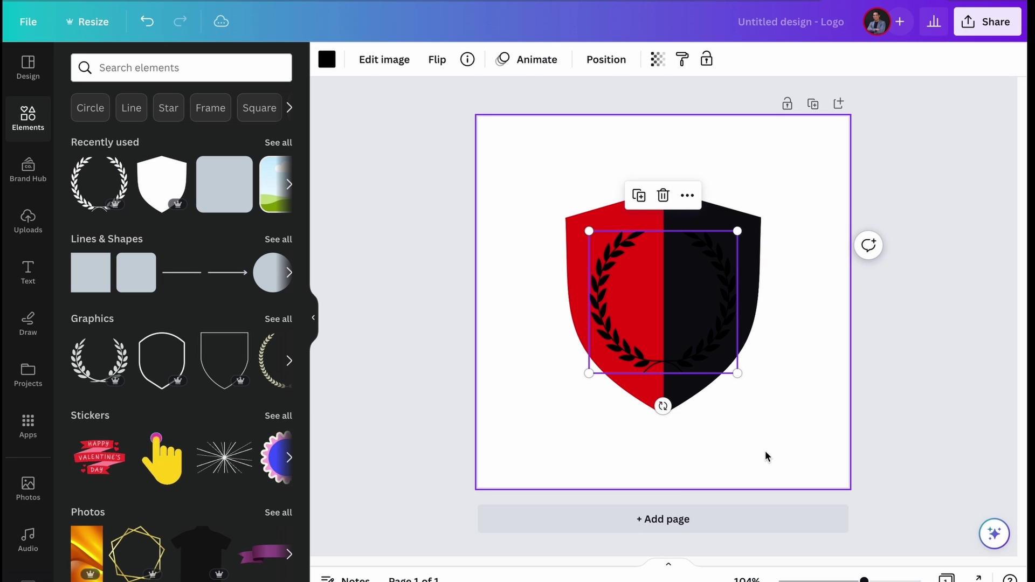
pyautogui.hotkey('ctrl', 'd')
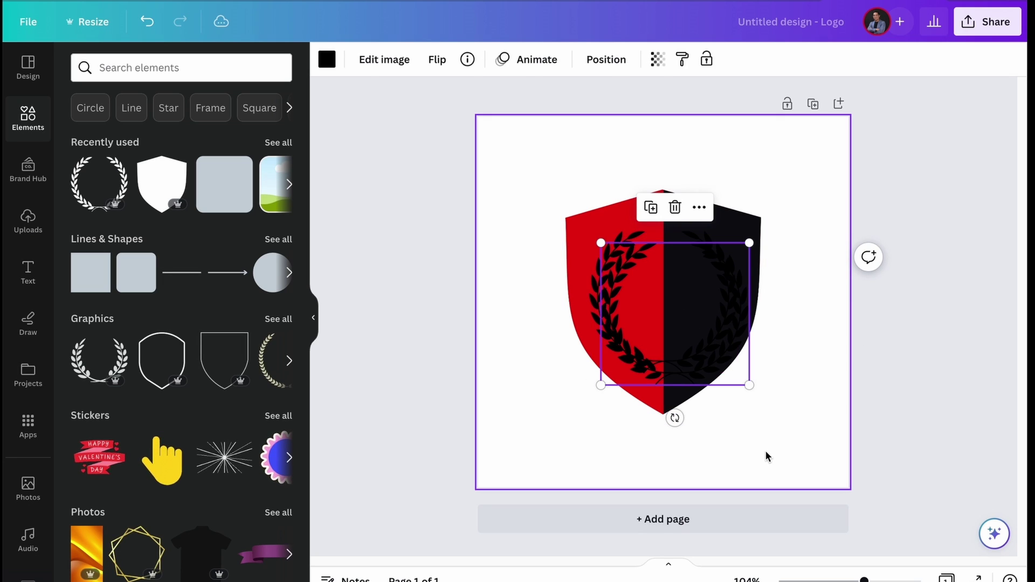
pyautogui.click(325, 60)
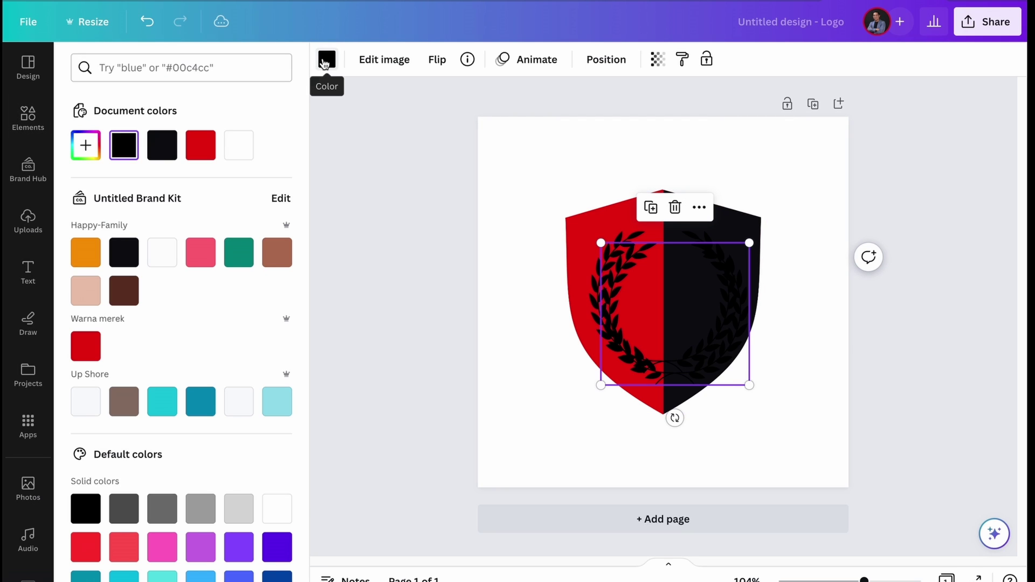
pyautogui.click(200, 150)
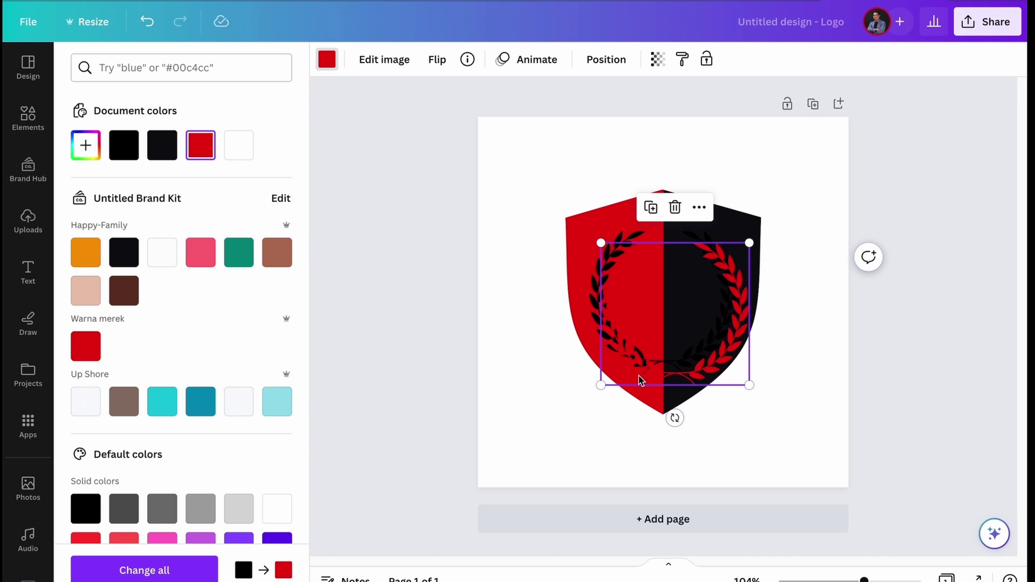
# Crop the red wreath copy to its right half and lay it exactly over the black wreath's right side
pyautogui.doubleClick(697, 373)
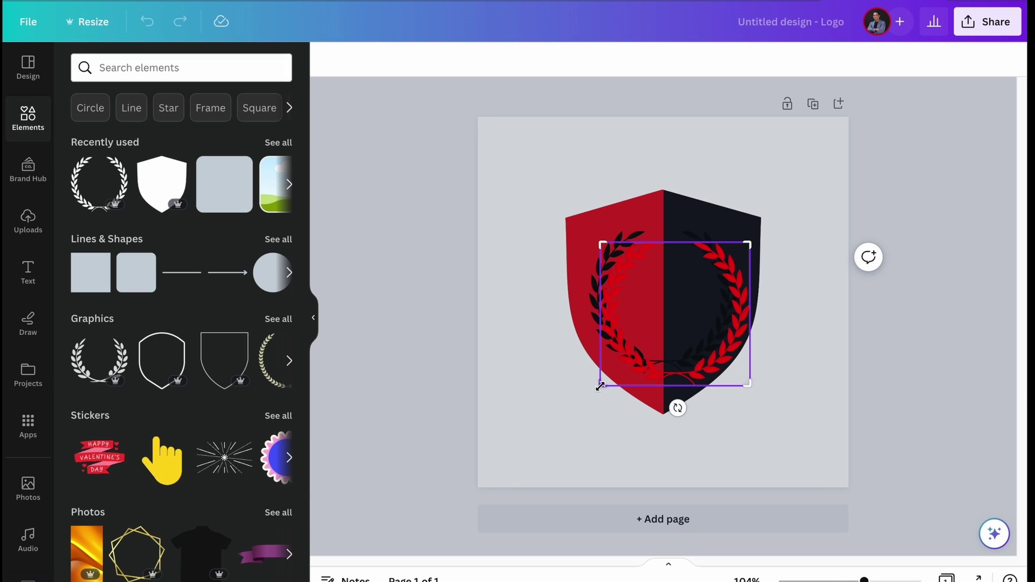
pyautogui.moveTo(601, 386); pyautogui.dragTo(678, 403)
pyautogui.click(849, 414)
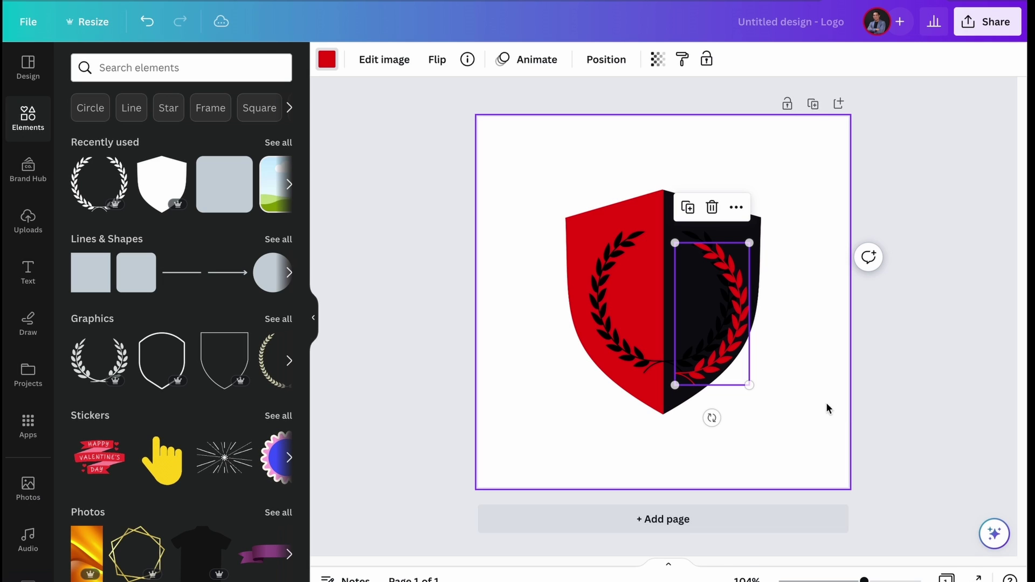
pyautogui.moveTo(725, 362); pyautogui.dragTo(717, 353)
pyautogui.click(841, 407)
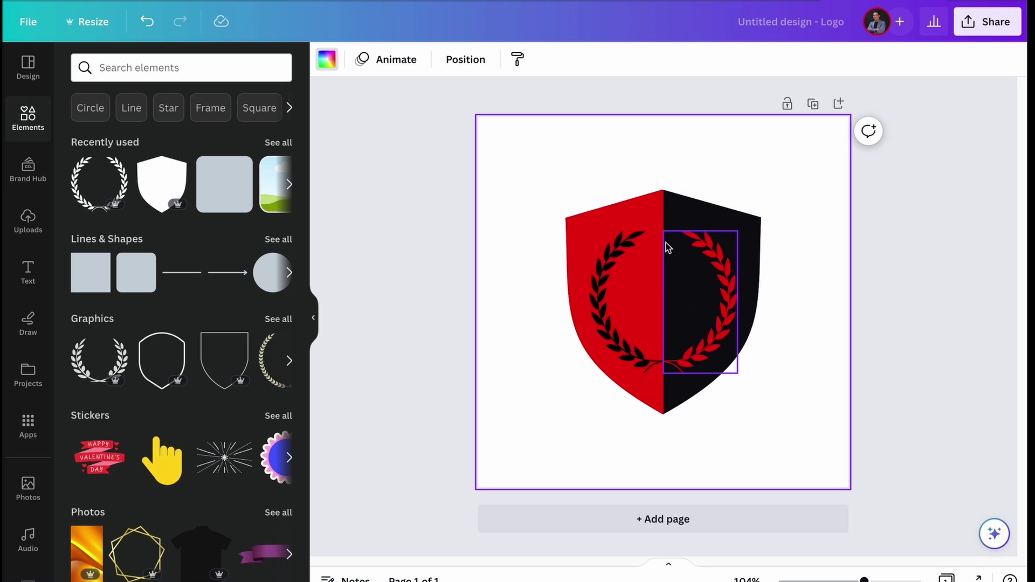
# Add a circle shape inside the wreath, colour it black and shrink it slightly to clear the leaves
pyautogui.click(267, 278)
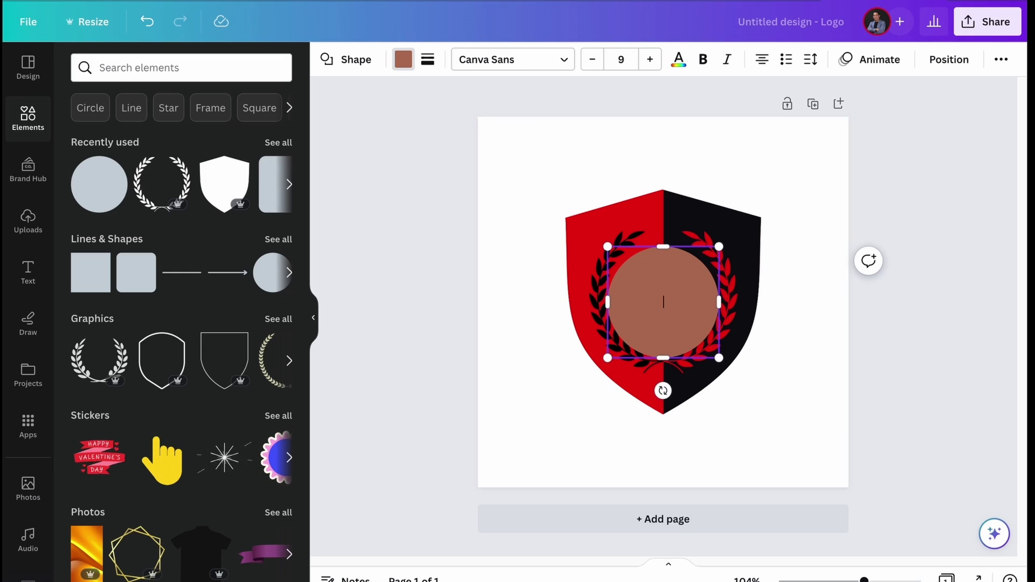
pyautogui.click(402, 60)
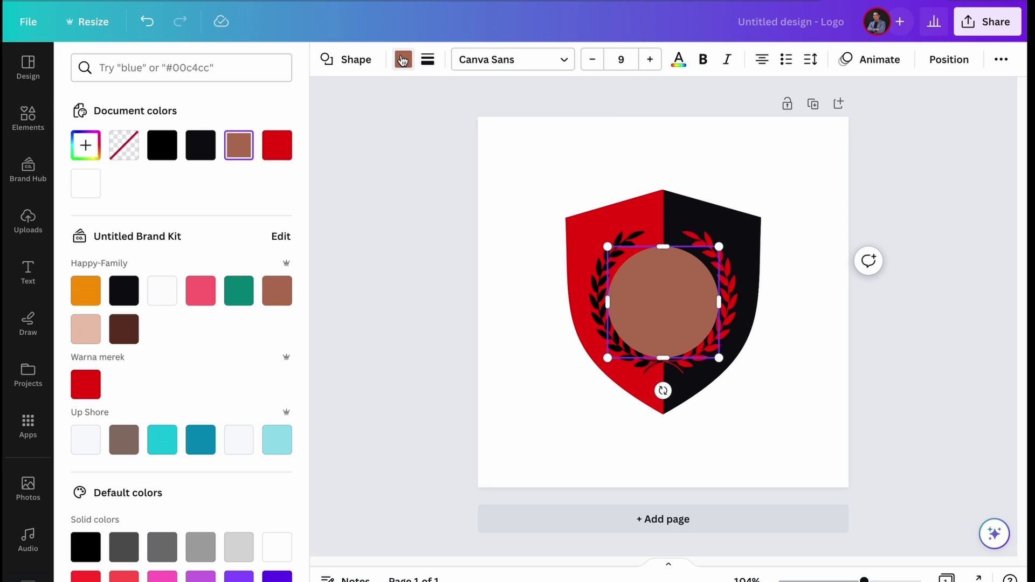
pyautogui.click(161, 145)
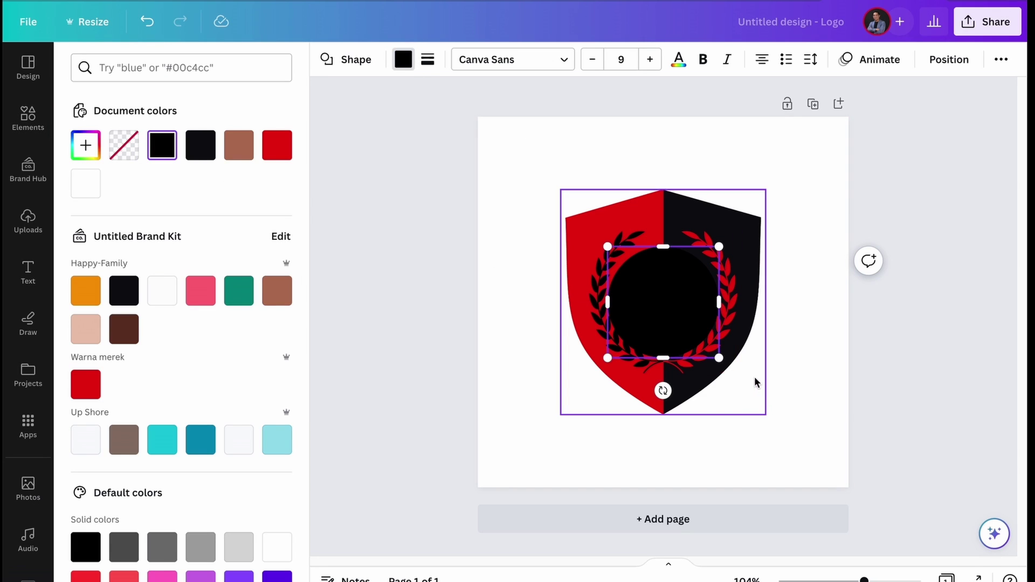
pyautogui.moveTo(717, 357); pyautogui.dragTo(709, 347)
# Recolour the circle with the Happy-Family palette's white and centre it on the page within the wreath
pyautogui.click(405, 59)
pyautogui.click(405, 59)
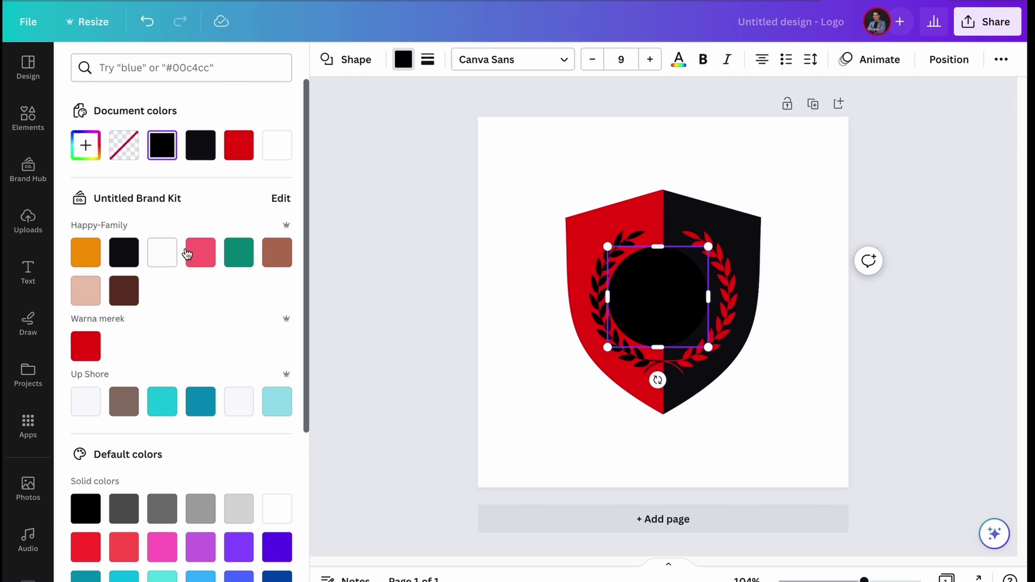
pyautogui.click(170, 254)
pyautogui.moveTo(675, 303); pyautogui.dragTo(679, 305)
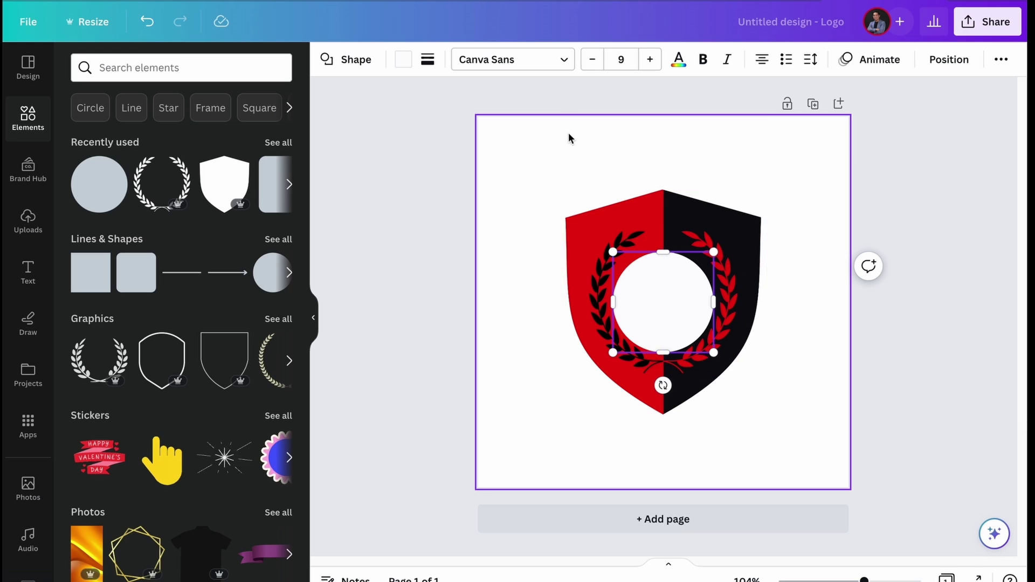
# Recolour the circle in the same red as the shield and shift it slightly upward inside the wreath
pyautogui.click(404, 64)
pyautogui.hotkey('ctrl', 'z')
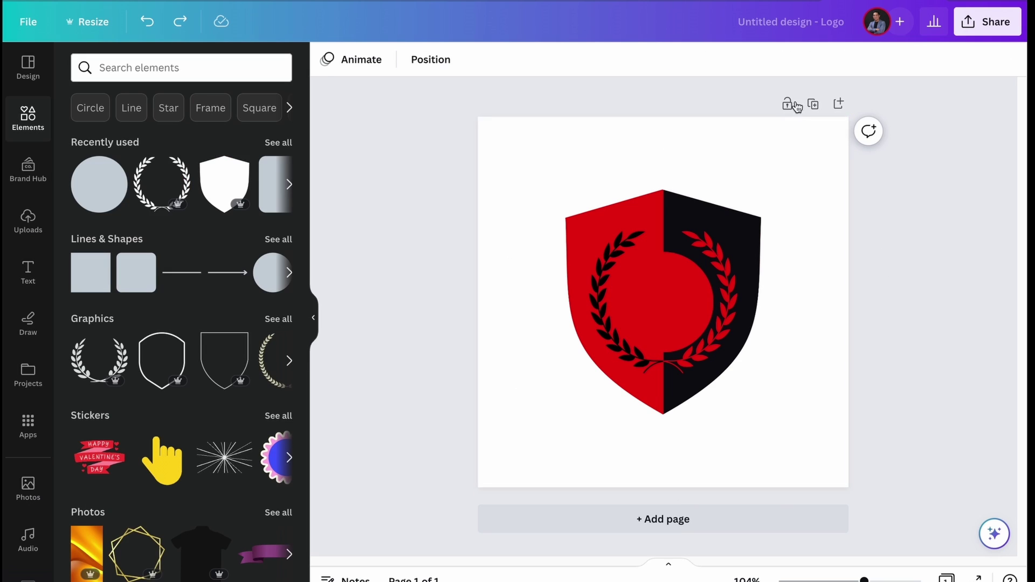
pyautogui.click(671, 297)
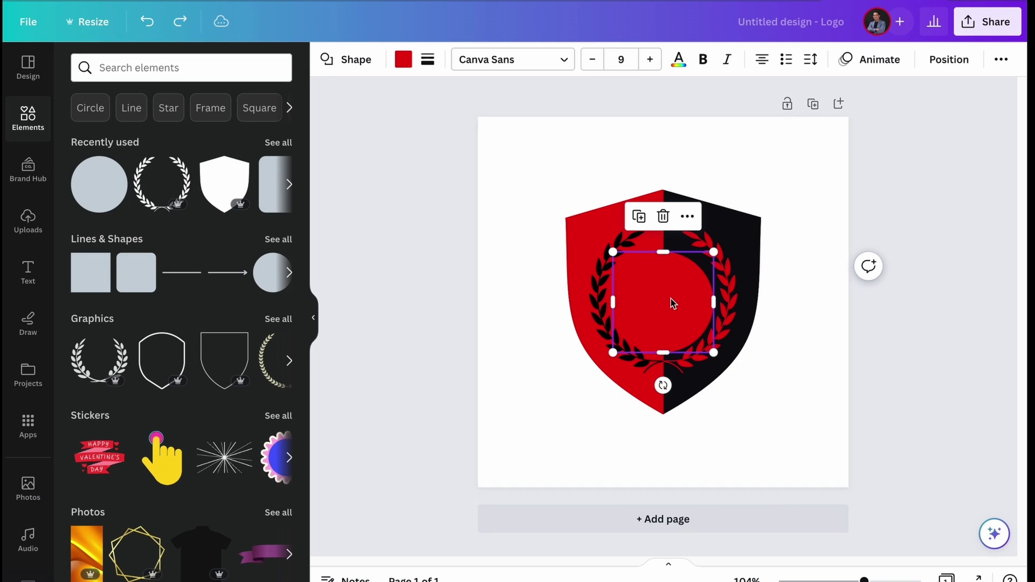
pyautogui.press('Escape')
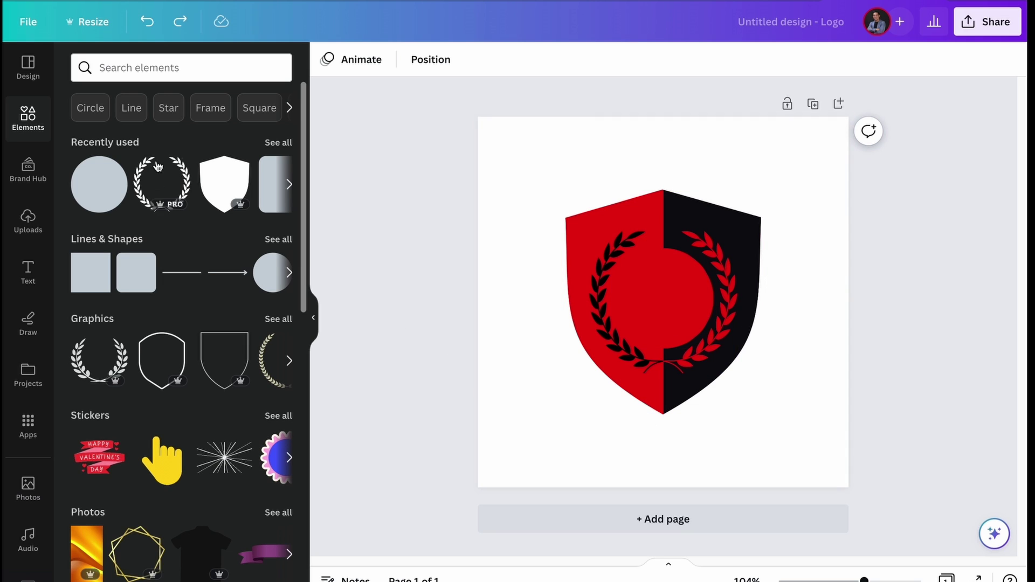
# Search the elements library for "line circle" and fit the thicker plain ring just inside the red circle's edge
pyautogui.click(179, 68)
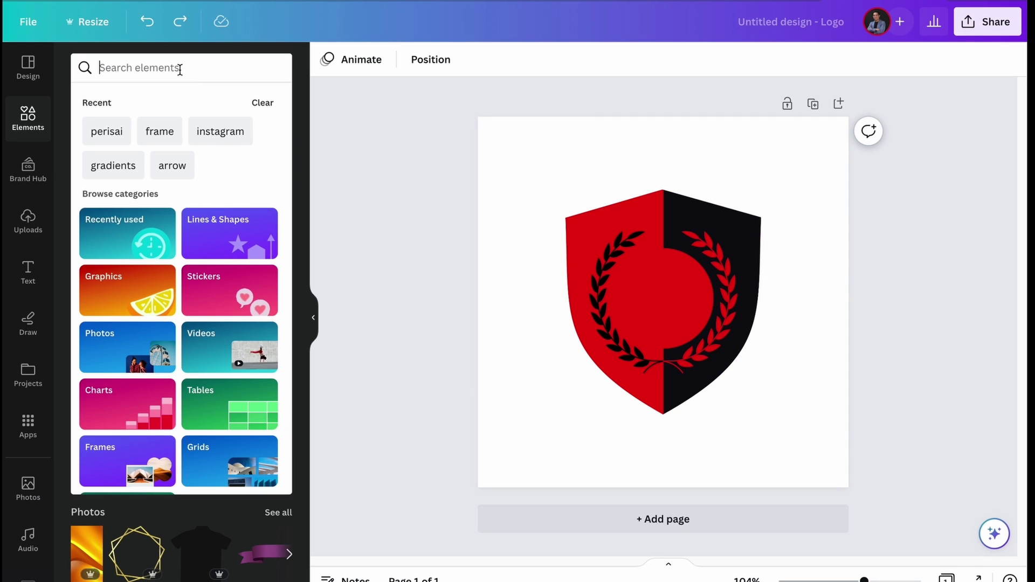
pyautogui.write('line ci')
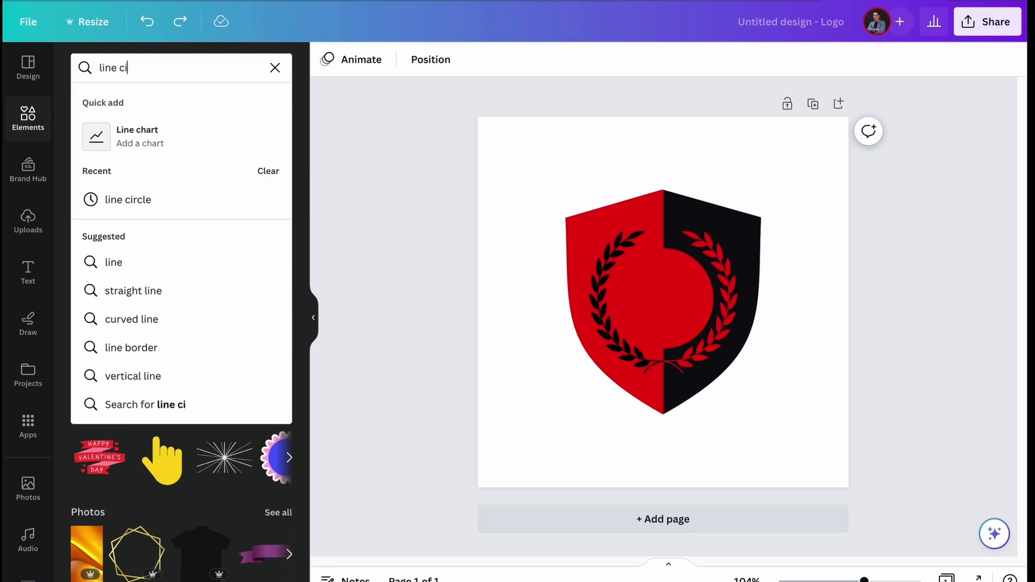
pyautogui.click(116, 199)
pyautogui.click(104, 223)
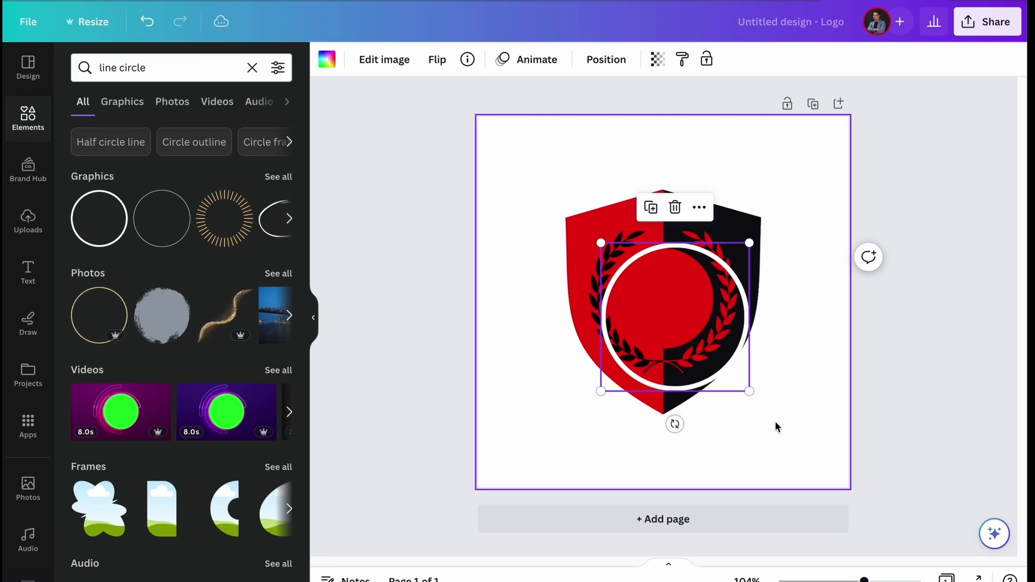
pyautogui.moveTo(750, 393); pyautogui.dragTo(678, 333)
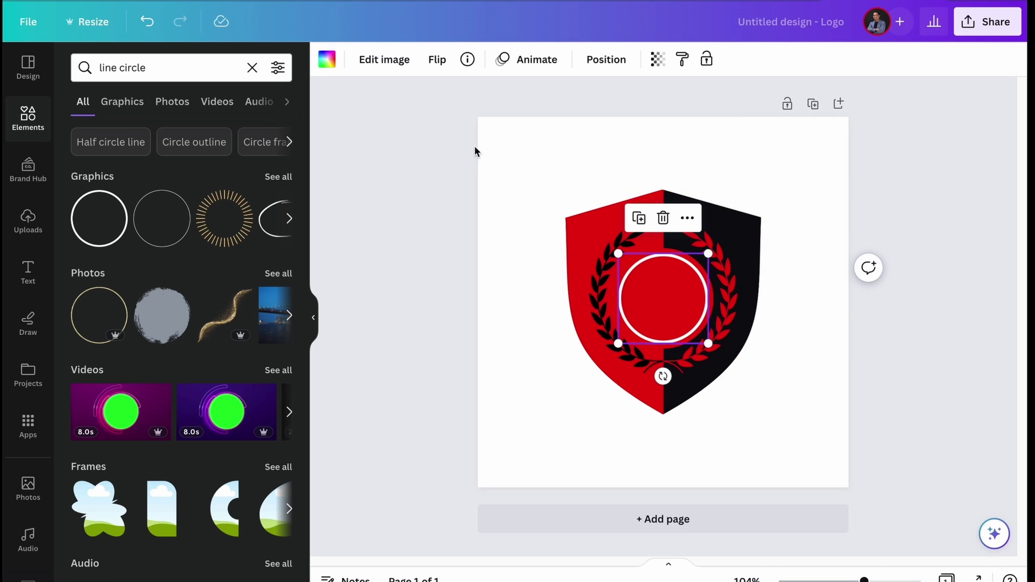
# Recolour the ring inside the red circle with pure black from the document colours
pyautogui.click(327, 59)
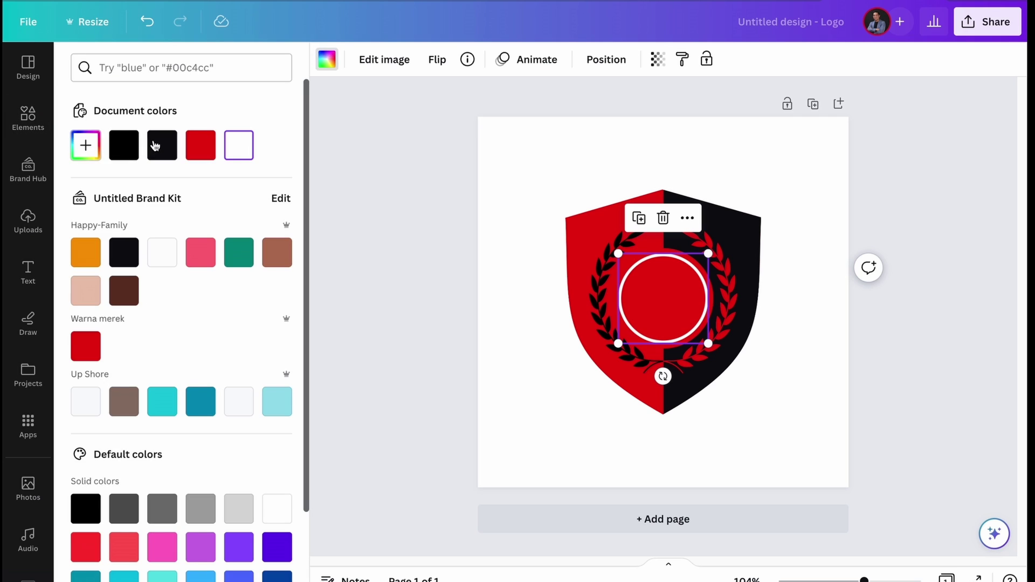
pyautogui.click(124, 146)
pyautogui.click(929, 400)
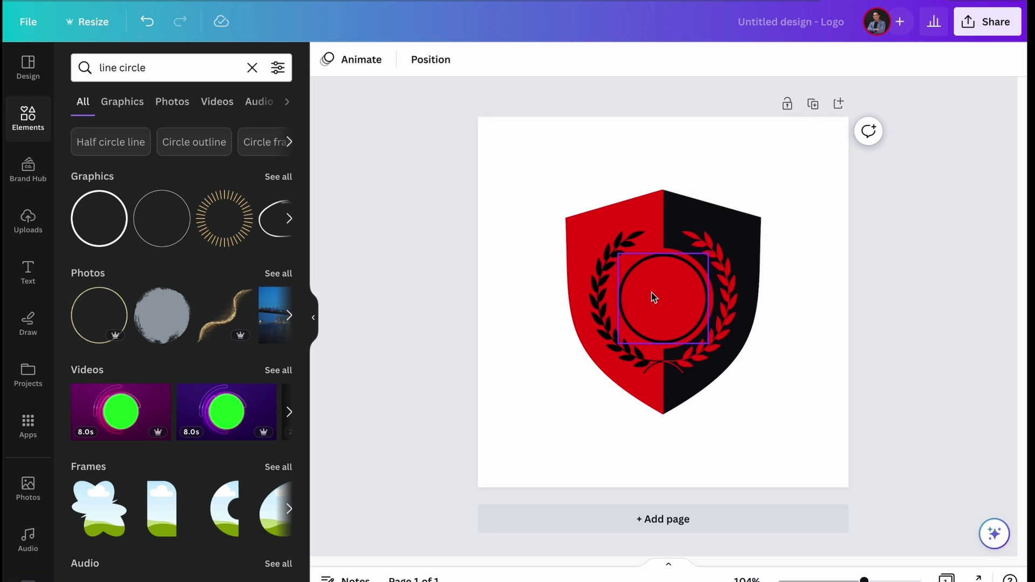
# Search the elements library for "logo" and add the orange-and-red phoenix from the full graphics results to the page
pyautogui.click(252, 67)
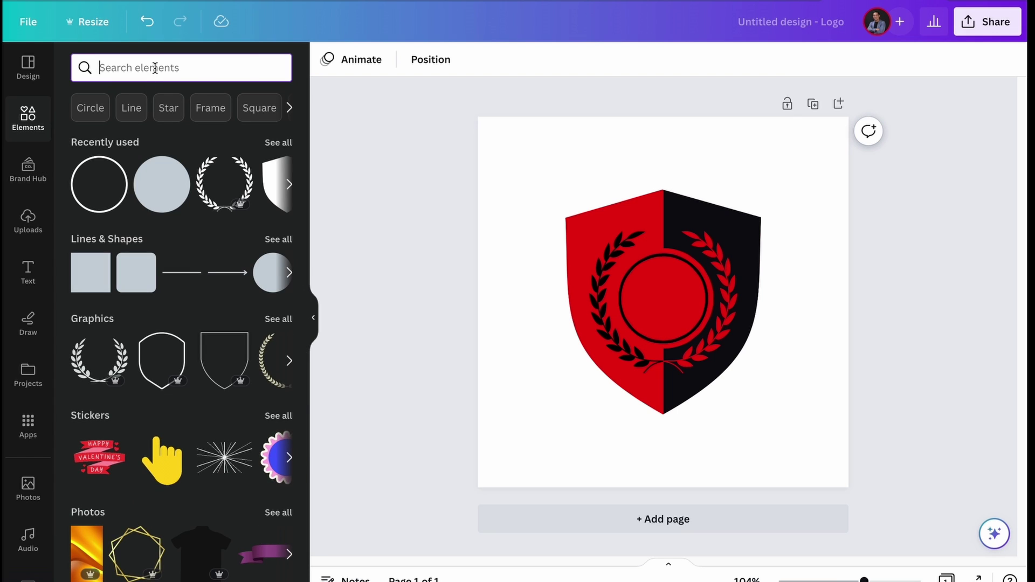
pyautogui.write('logo')
pyautogui.press('Return')
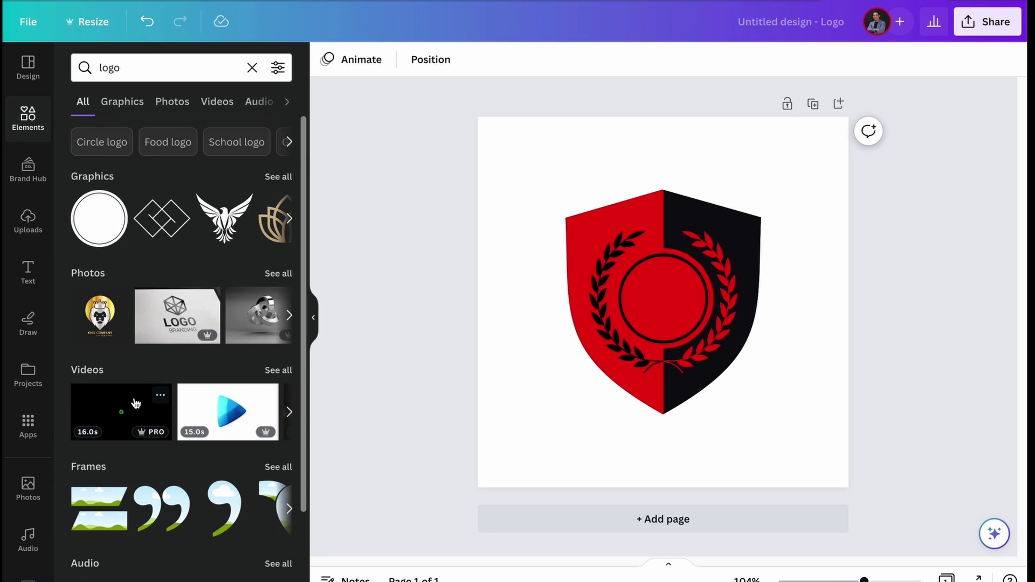
pyautogui.click(278, 176)
pyautogui.scroll(-4, 196, 323)
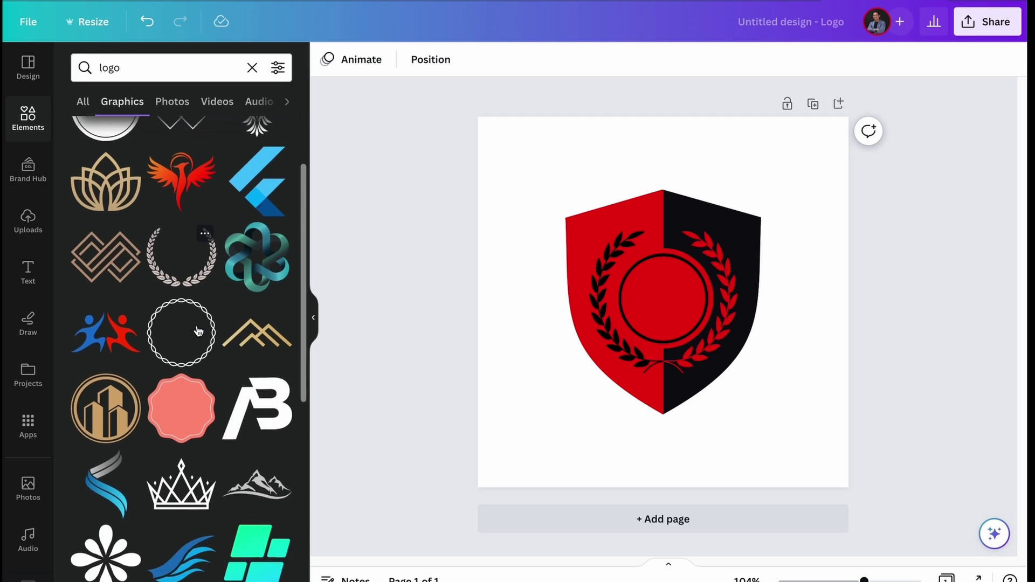
pyautogui.scroll(3, 194, 340)
pyautogui.scroll(2, 192, 349)
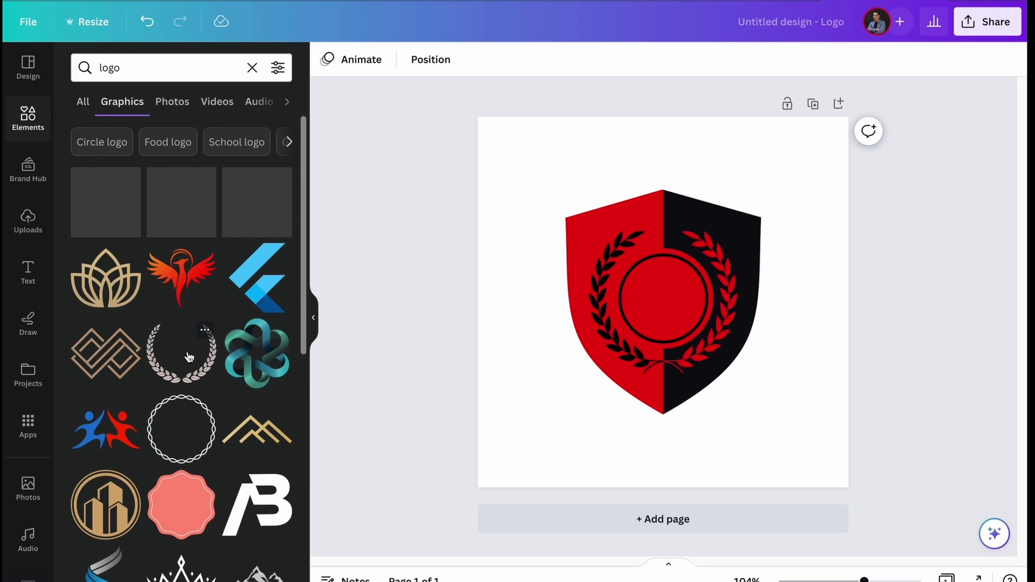
pyautogui.click(186, 276)
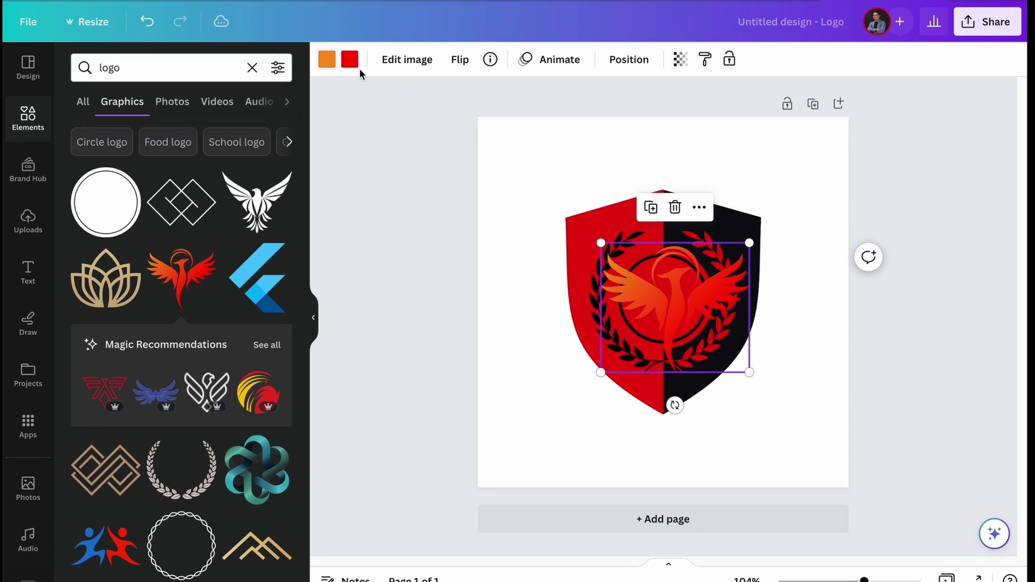
# Fit the phoenix centrally inside the black ring and replace its orange with pure black from the document colours
pyautogui.moveTo(749, 243); pyautogui.dragTo(676, 306)
pyautogui.moveTo(642, 336); pyautogui.dragTo(666, 301)
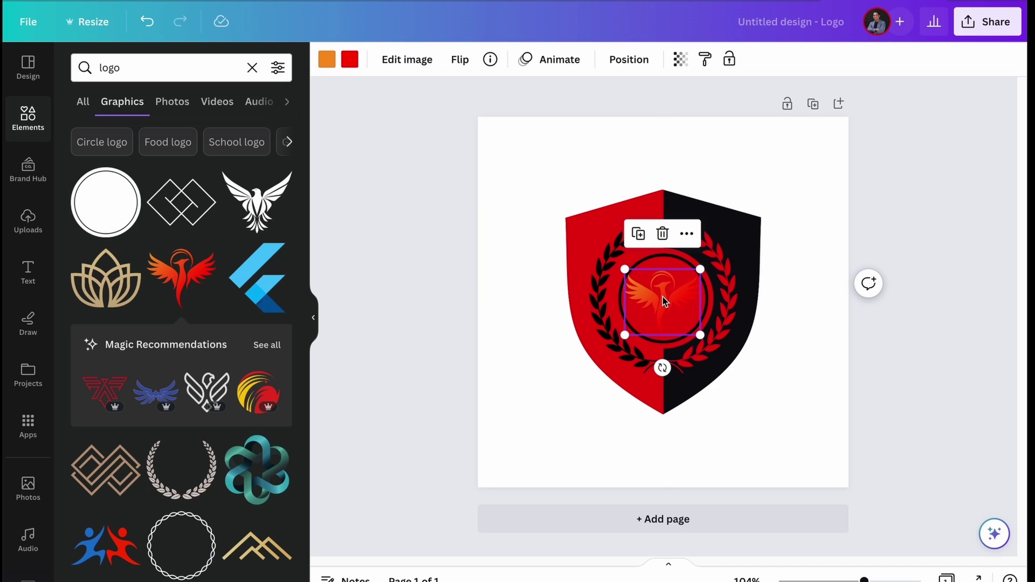
pyautogui.click(334, 61)
pyautogui.click(124, 145)
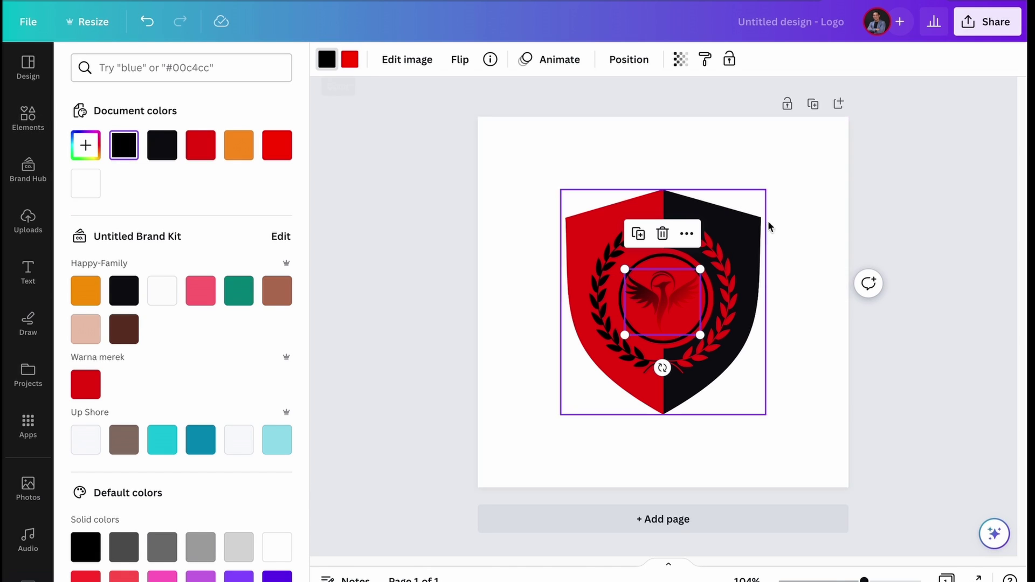
# Replace the phoenix's bright red, first trying near-black, with the shield's red from the document colours
pyautogui.click(955, 398)
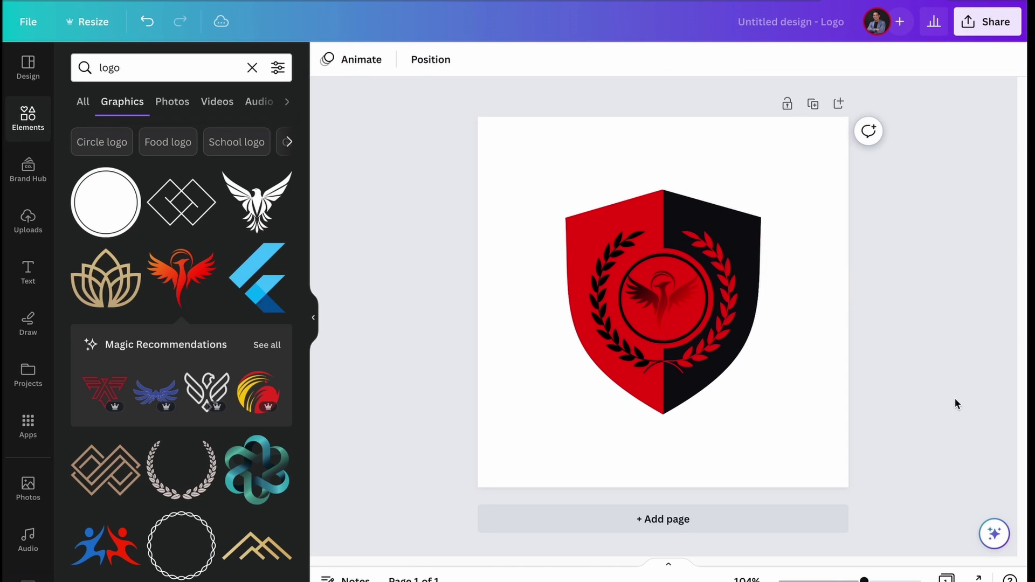
pyautogui.click(653, 286)
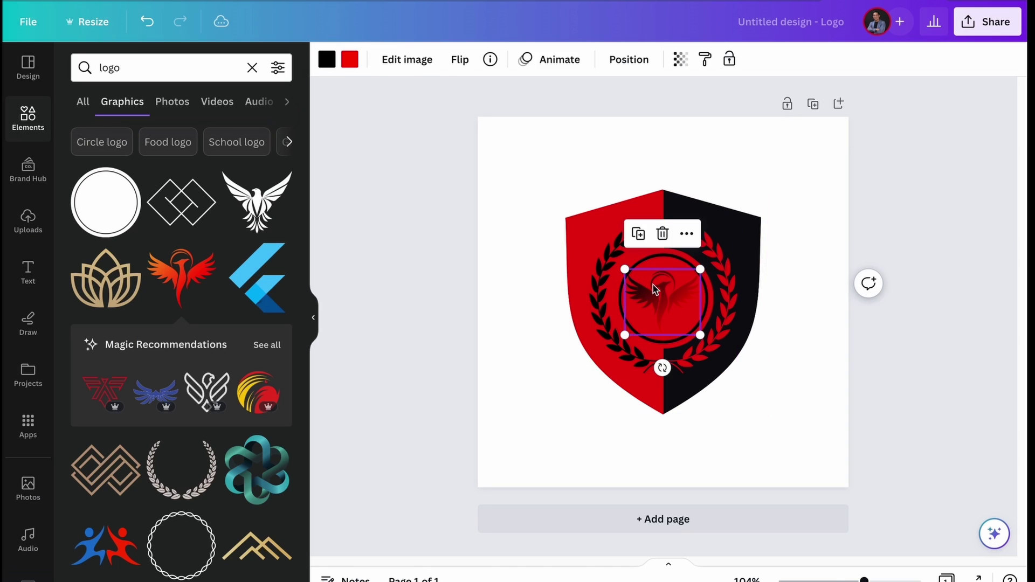
pyautogui.click(356, 61)
pyautogui.click(162, 145)
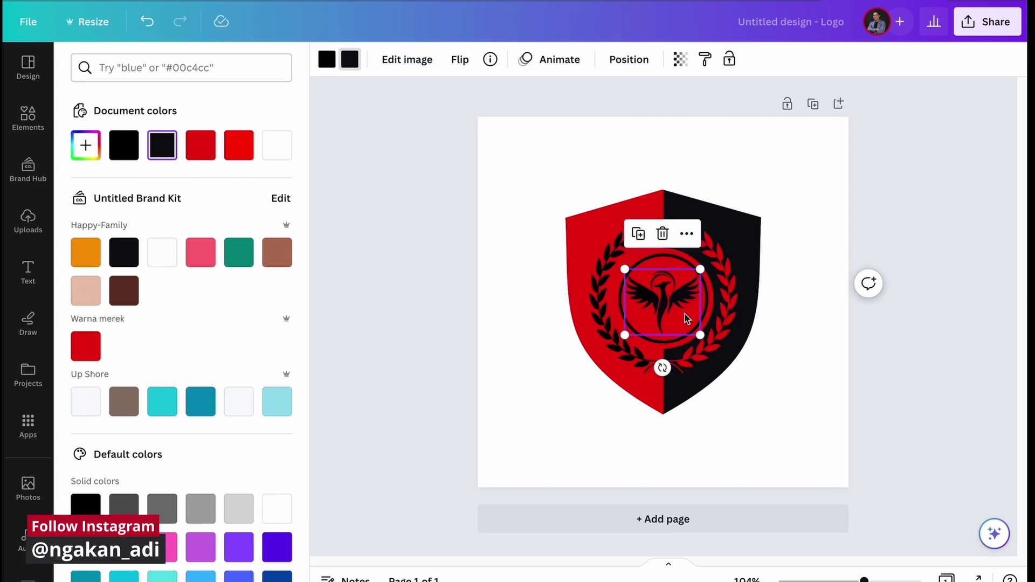
pyautogui.click(207, 156)
pyautogui.click(941, 389)
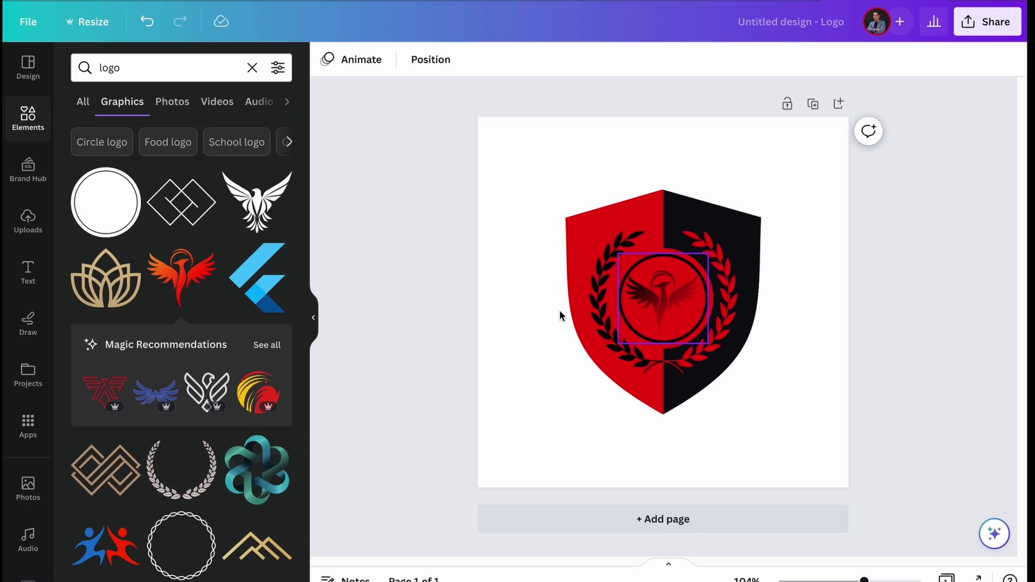
# Search the elements library for "pita" and add the arched red ribbon from the full graphics results to the page
pyautogui.scroll(-5, 183, 399)
pyautogui.scroll(5, 184, 399)
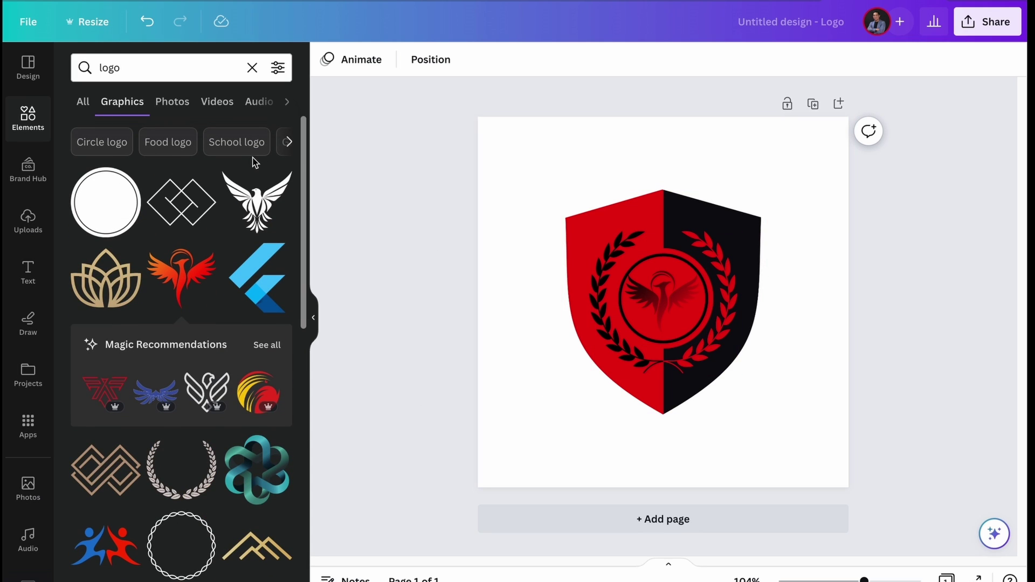
pyautogui.click(252, 67)
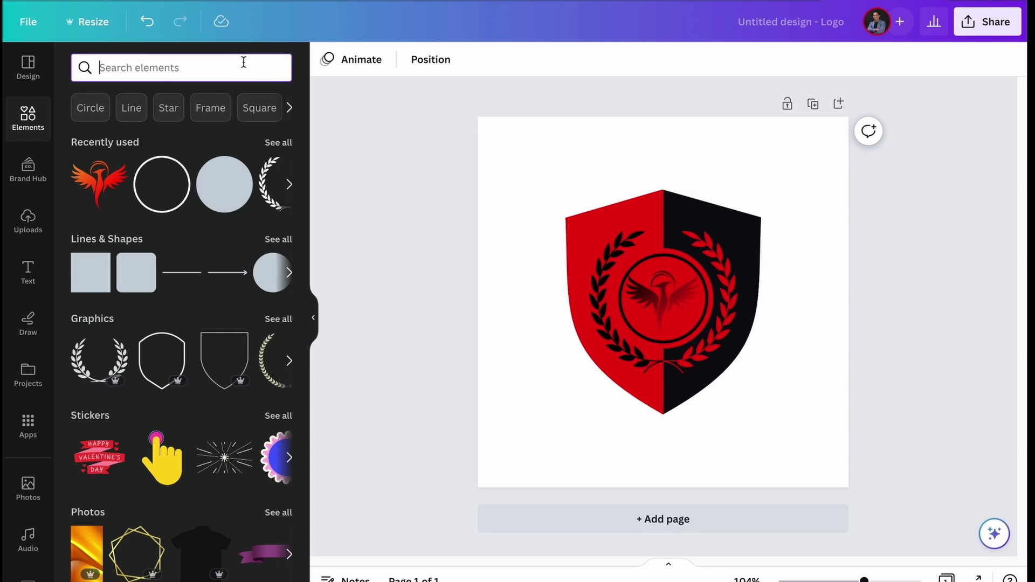
pyautogui.write('pita')
pyautogui.press('Return')
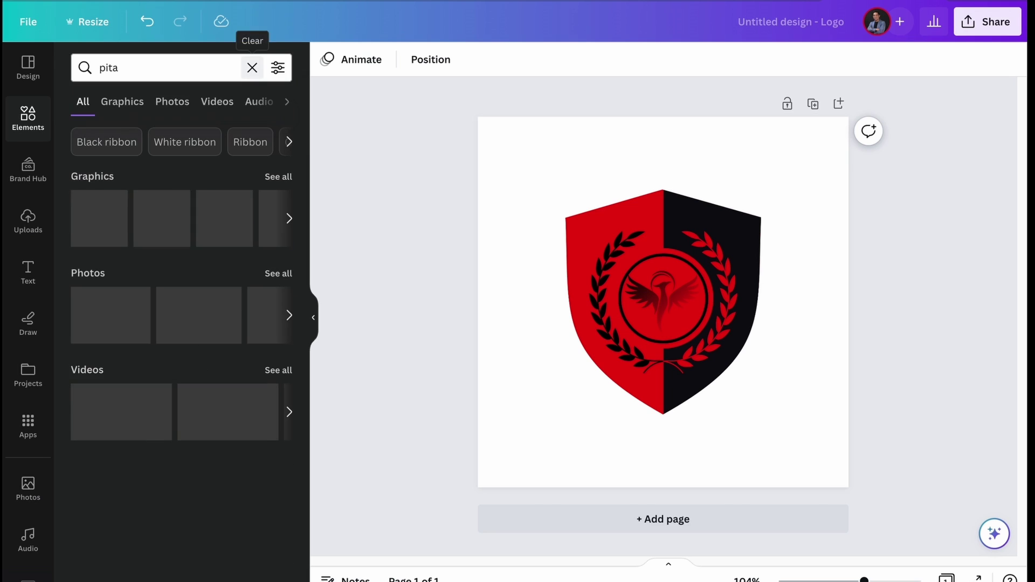
pyautogui.click(279, 178)
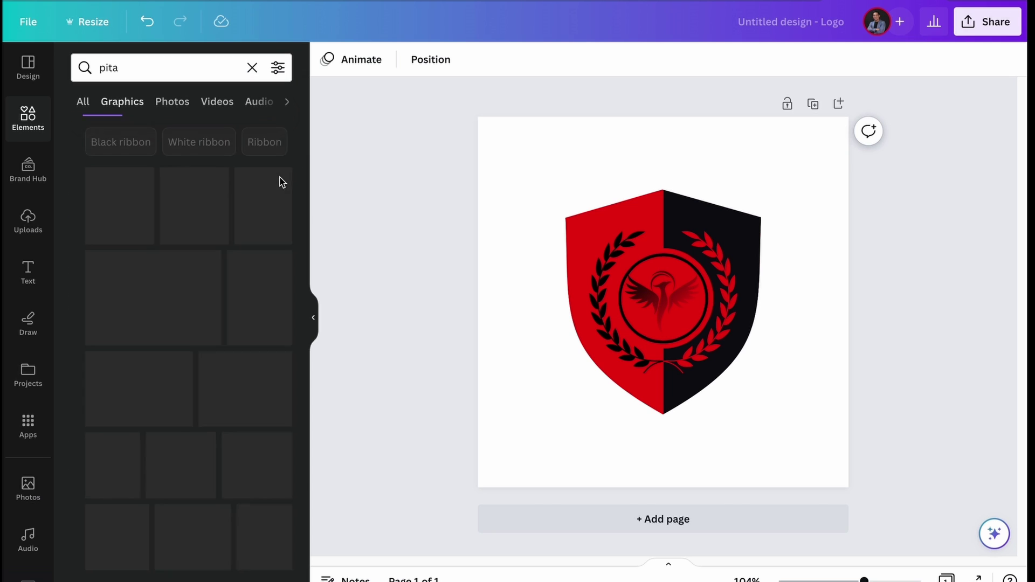
pyautogui.scroll(-4, 204, 391)
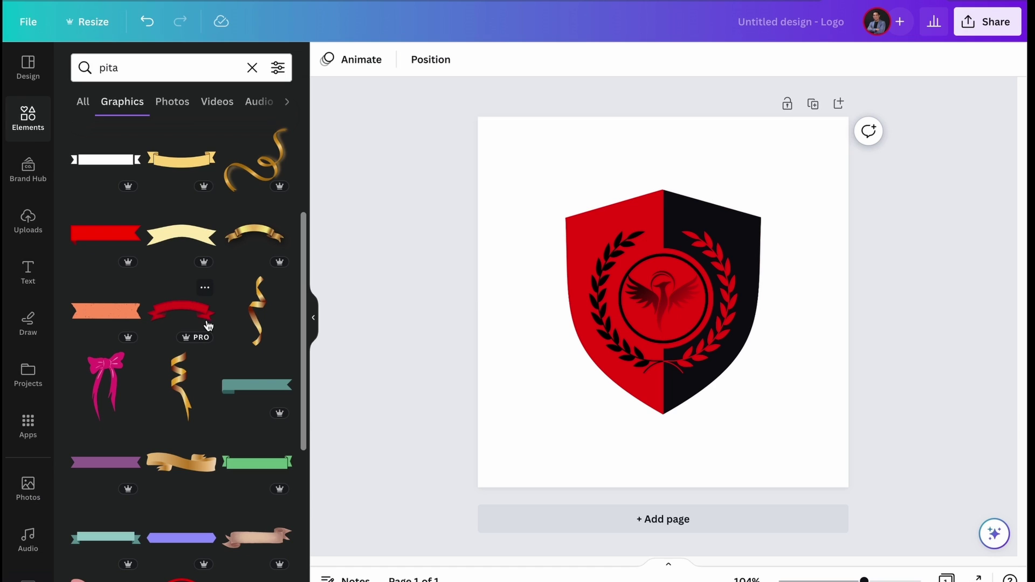
pyautogui.click(175, 310)
pyautogui.scroll(2, 105, 204)
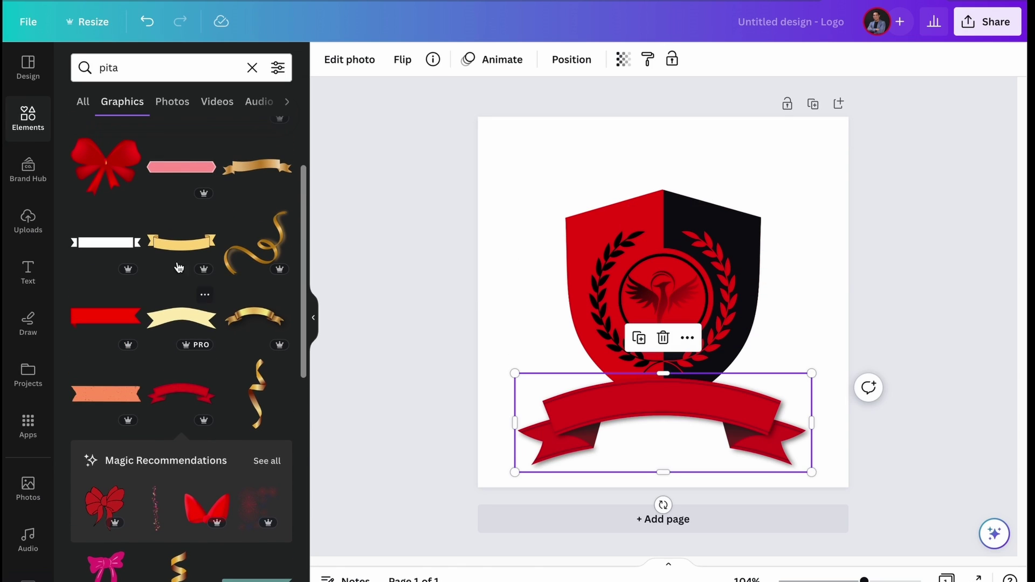
pyautogui.scroll(3, 105, 203)
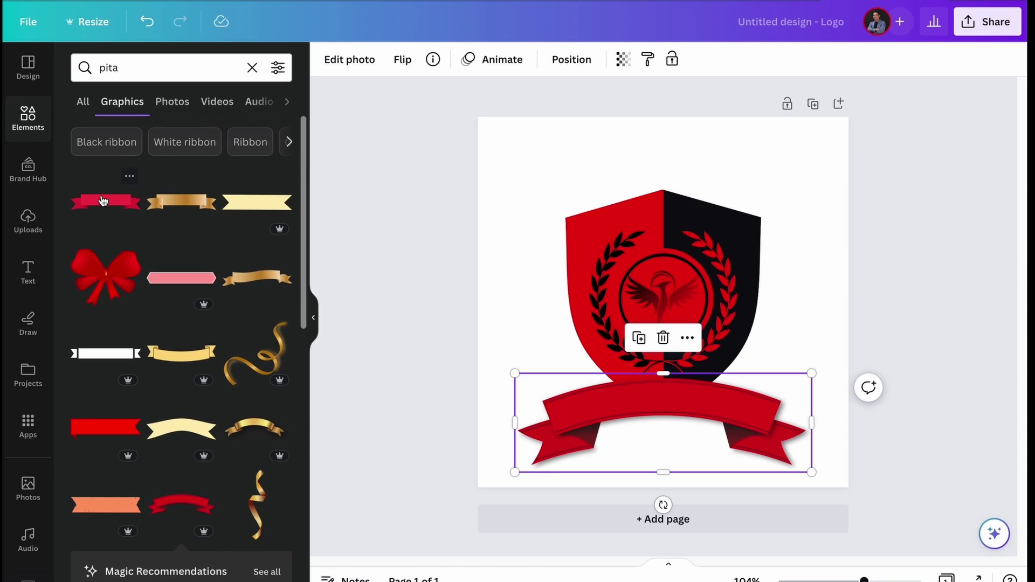
pyautogui.scroll(-10, 160, 261)
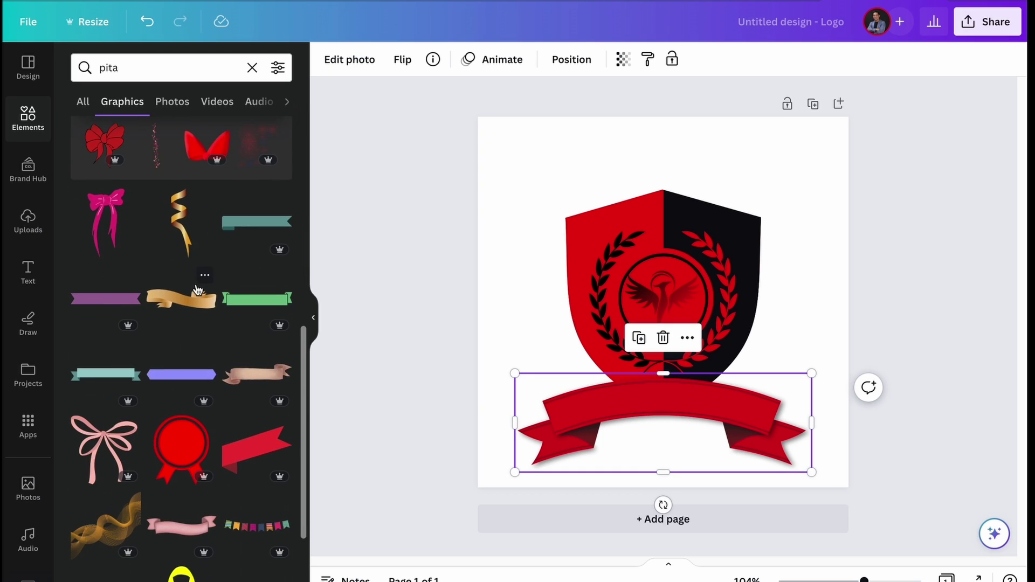
pyautogui.scroll(-6, 198, 290)
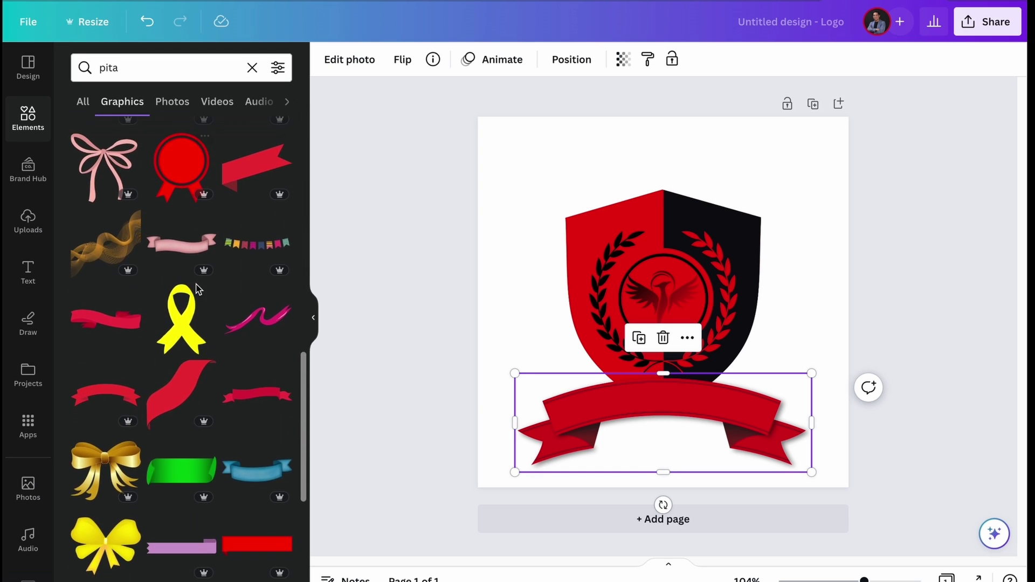
pyautogui.click(257, 245)
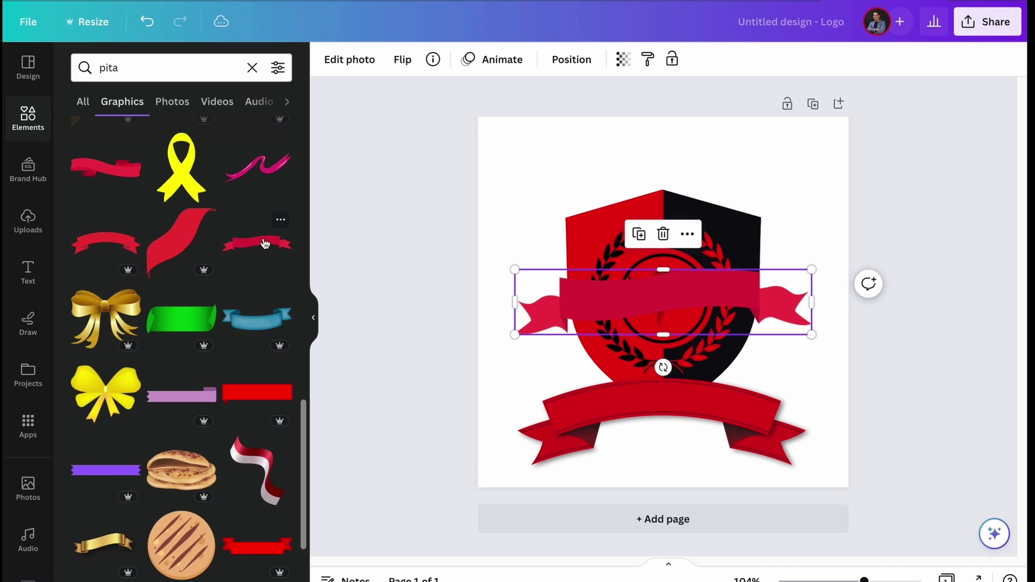
pyautogui.moveTo(699, 296); pyautogui.dragTo(691, 182)
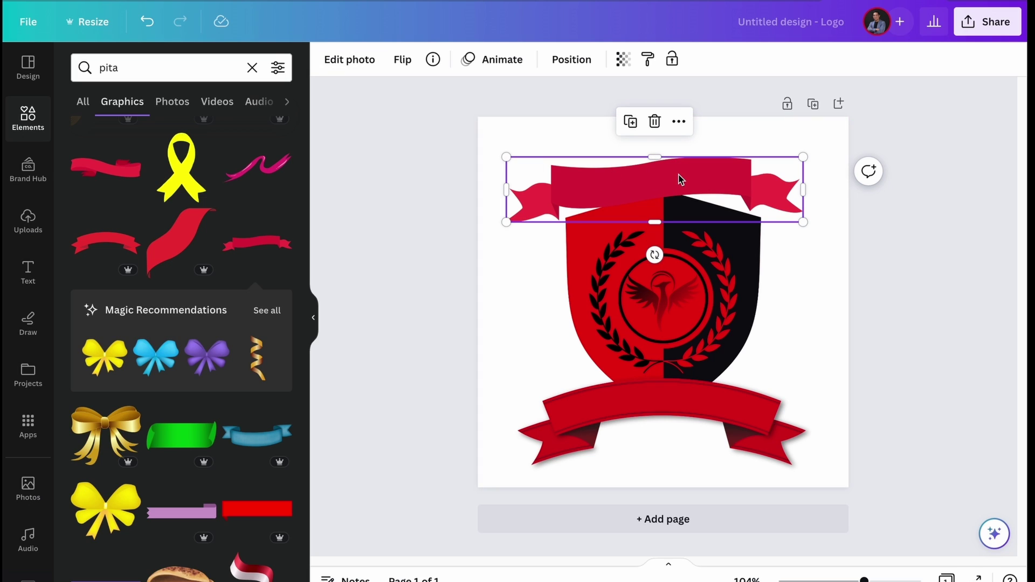
pyautogui.press('Delete')
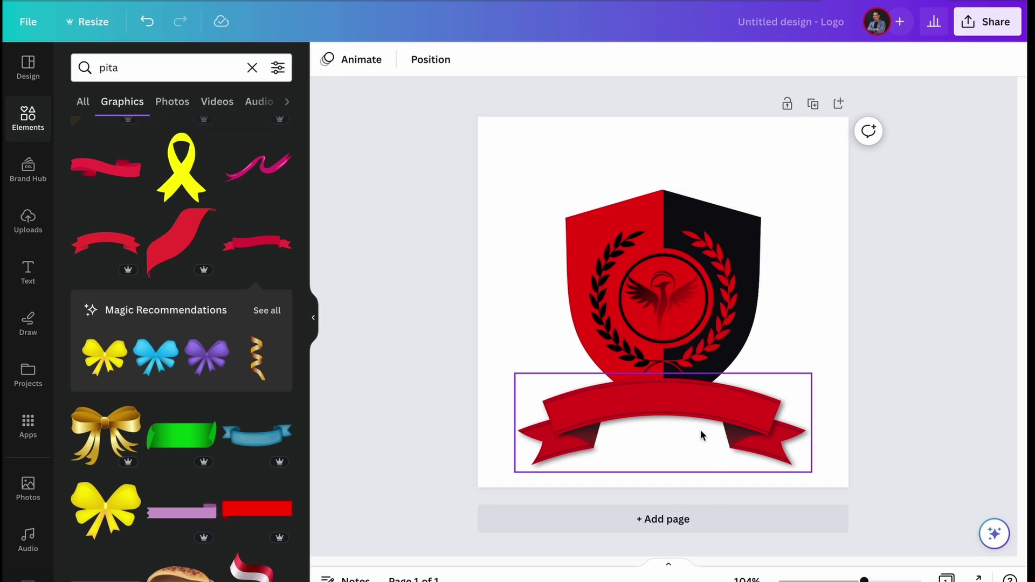
pyautogui.click(709, 408)
pyautogui.scroll(-3, 256, 446)
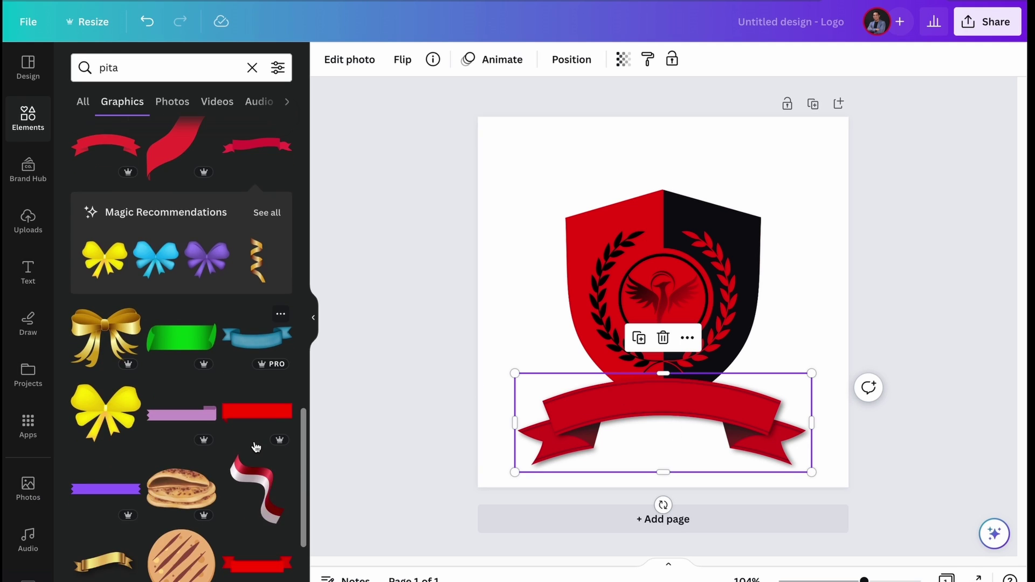
pyautogui.scroll(-1, 256, 446)
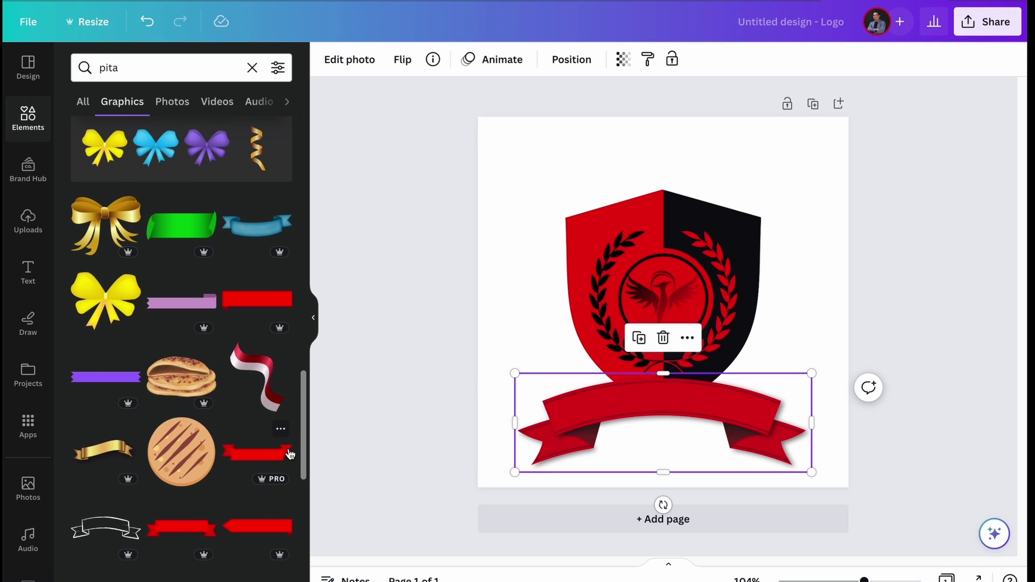
pyautogui.click(268, 461)
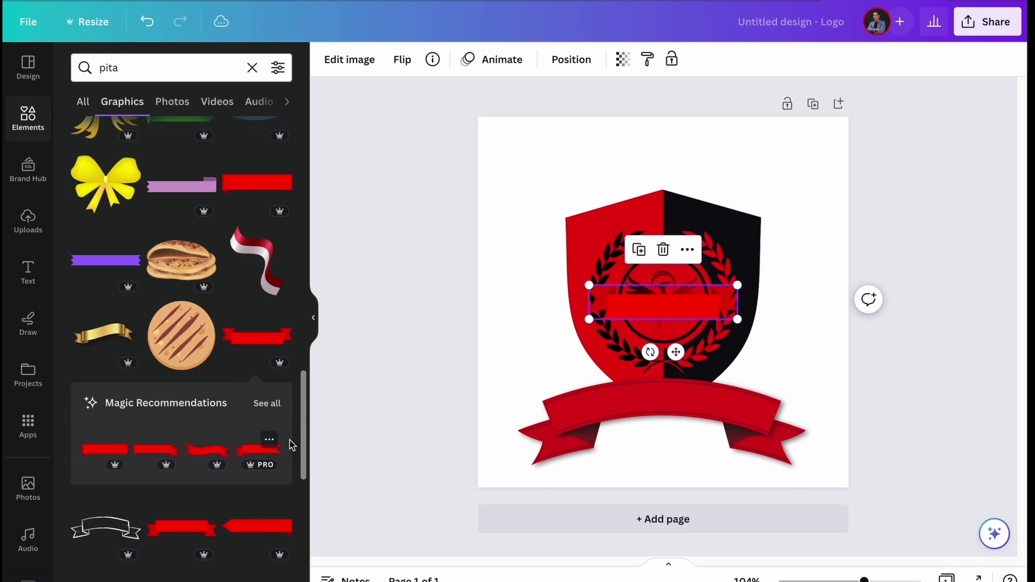
pyautogui.press('Delete')
# Add the curved purple ribbon from the graphics results, place it above the shield and delete the arched red ribbon
pyautogui.scroll(-4, 252, 360)
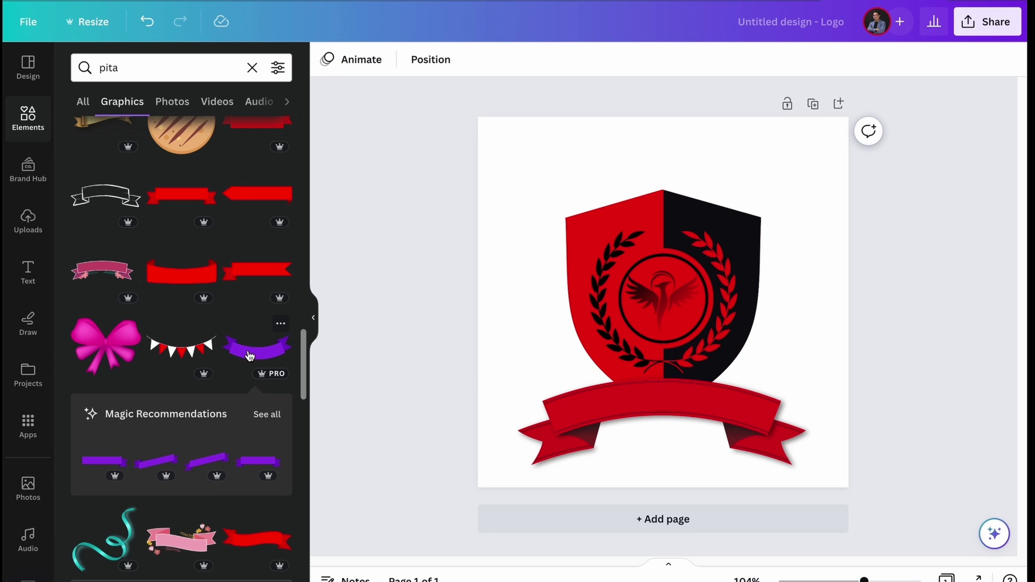
pyautogui.click(251, 353)
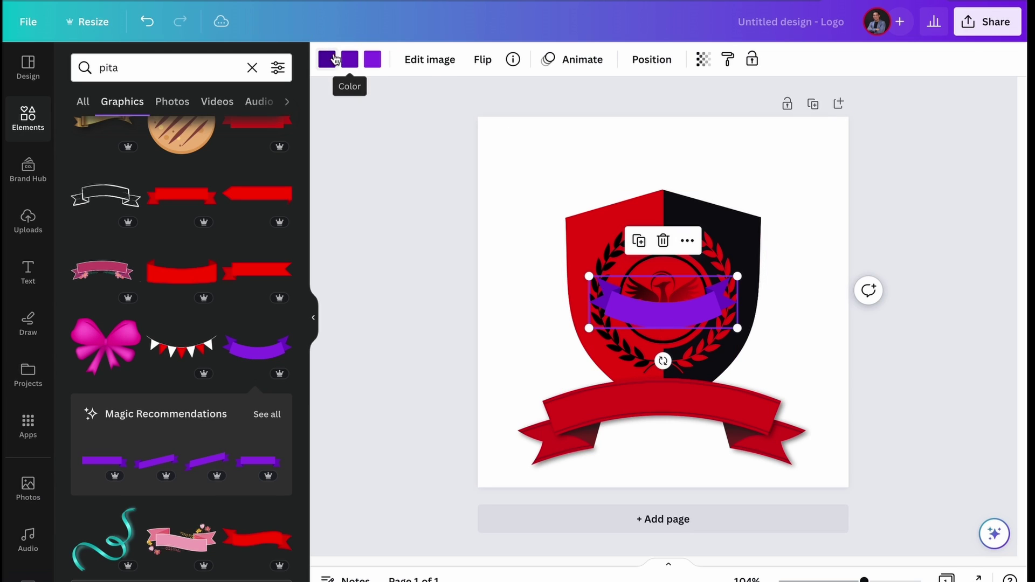
pyautogui.moveTo(627, 291); pyautogui.dragTo(627, 153)
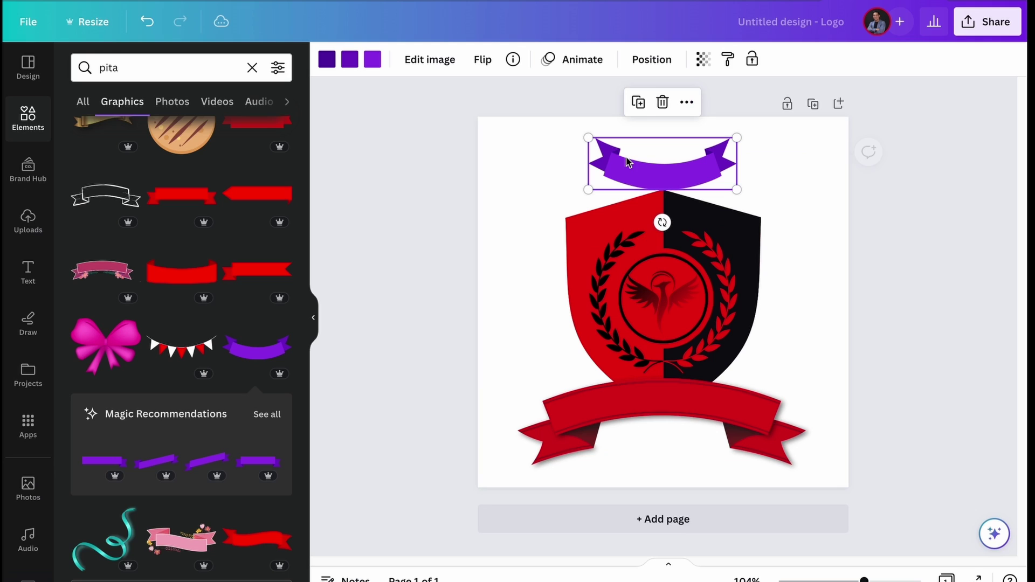
pyautogui.click(614, 414)
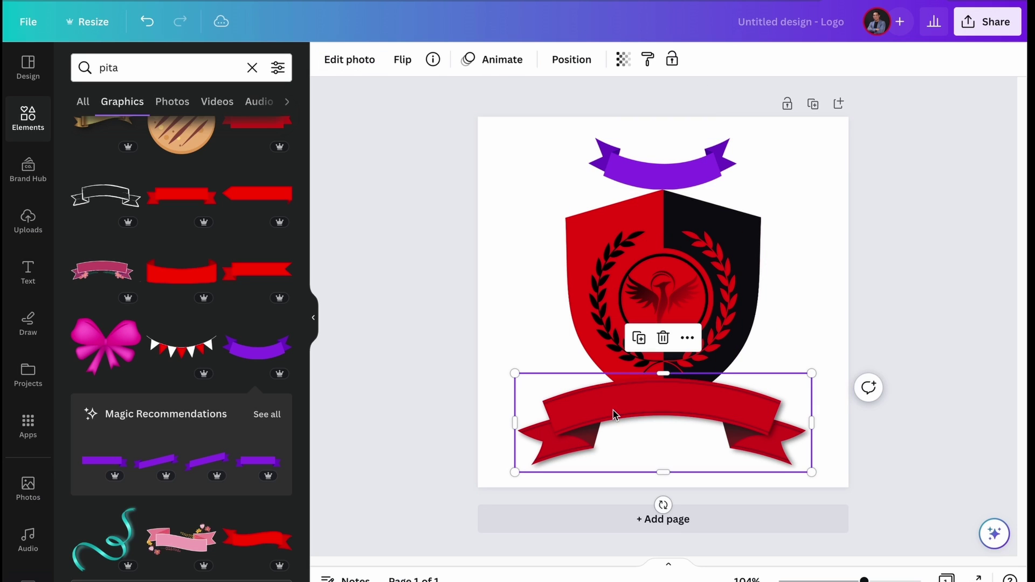
pyautogui.press('Delete')
# Move the purple ribbon over the shield's bottom tip, enlarge it slightly wider than the shield and centre it
pyautogui.moveTo(663, 162); pyautogui.dragTo(681, 409)
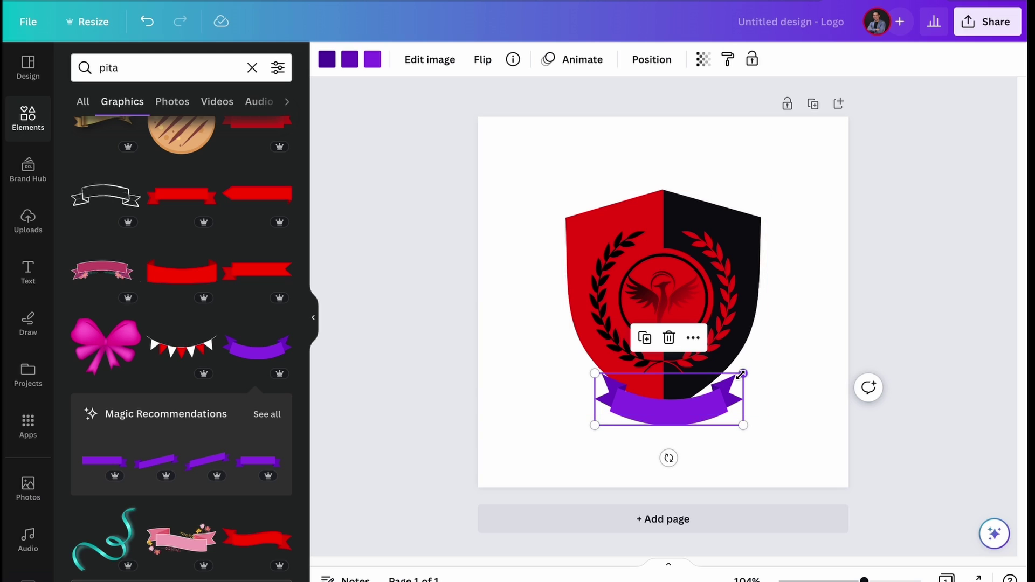
pyautogui.moveTo(742, 376); pyautogui.dragTo(797, 347)
pyautogui.moveTo(754, 397); pyautogui.dragTo(716, 404)
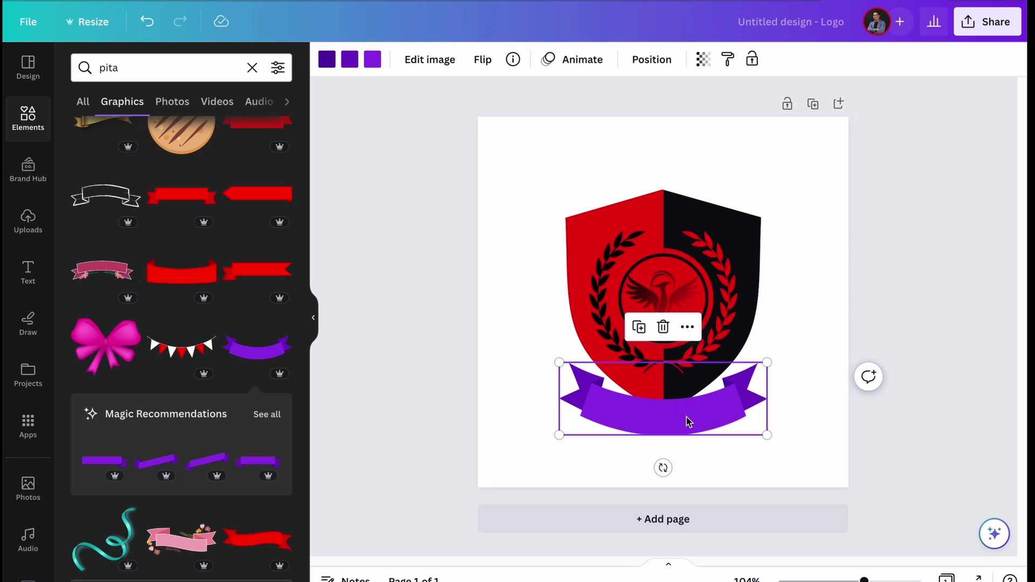
# Replace the ribbon's darkest purple, on its inner folds, with a custom dark red based on the document red #e90d0d
pyautogui.click(325, 59)
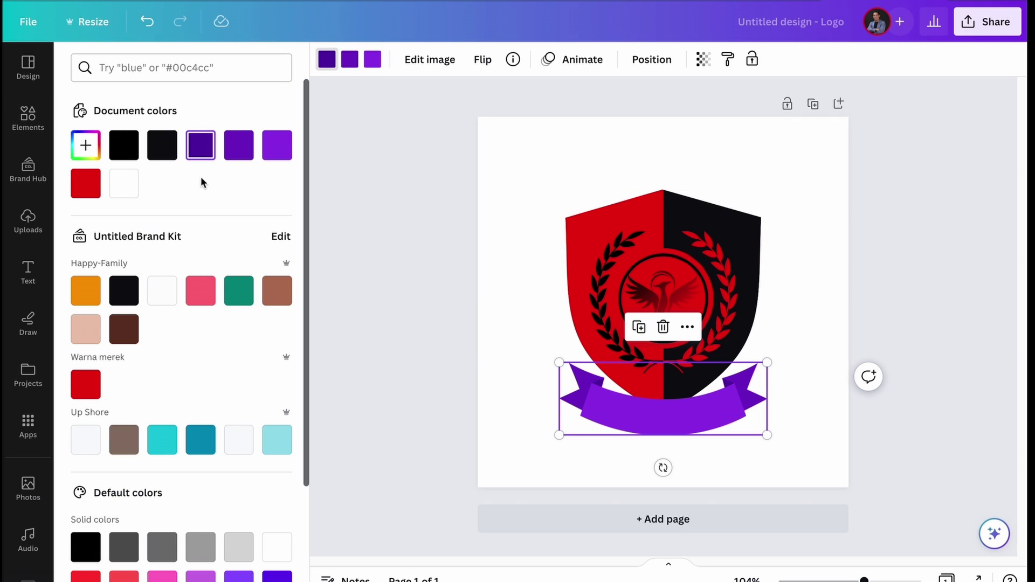
pyautogui.click(86, 185)
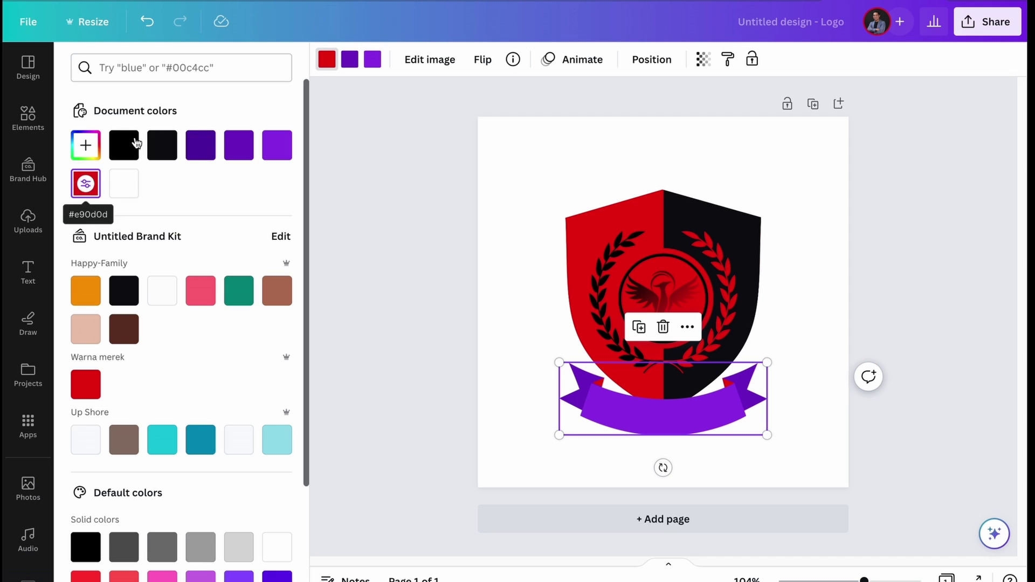
pyautogui.click(87, 147)
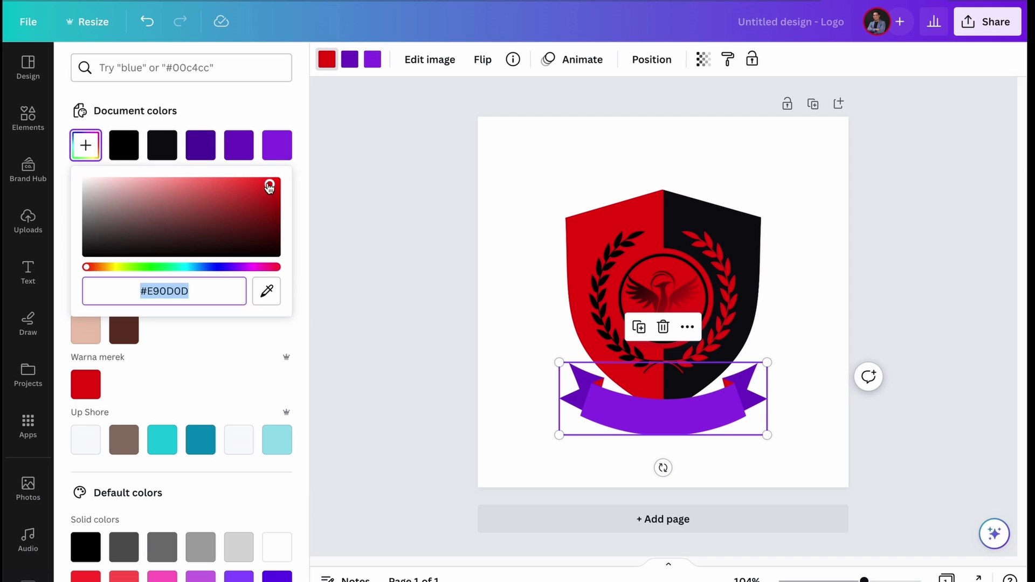
pyautogui.moveTo(270, 186); pyautogui.dragTo(276, 205)
# Recolour the ribbon's tails with custom red #D41919 and its front band with the shield's red from the document colours
pyautogui.click(349, 59)
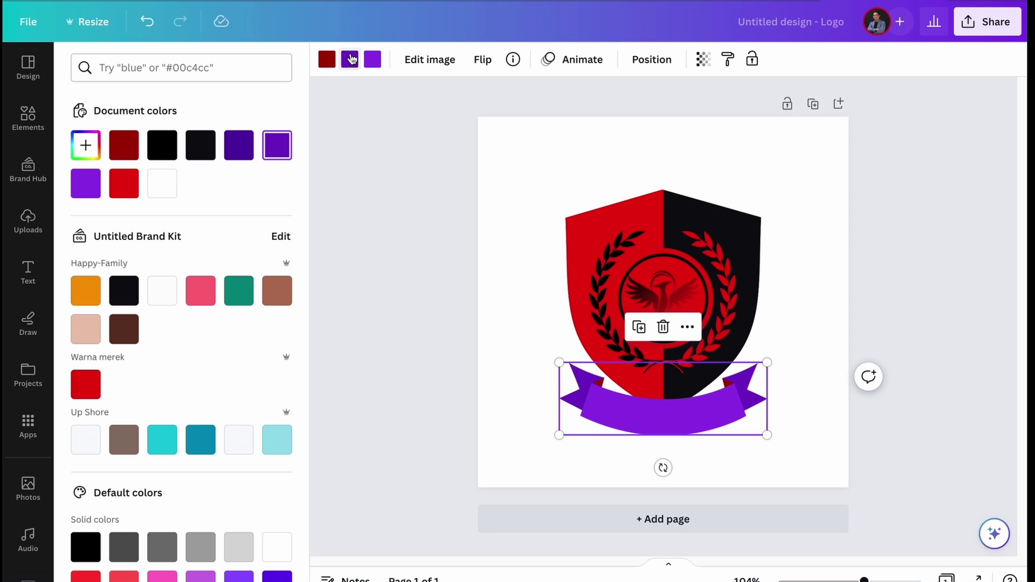
pyautogui.click(123, 177)
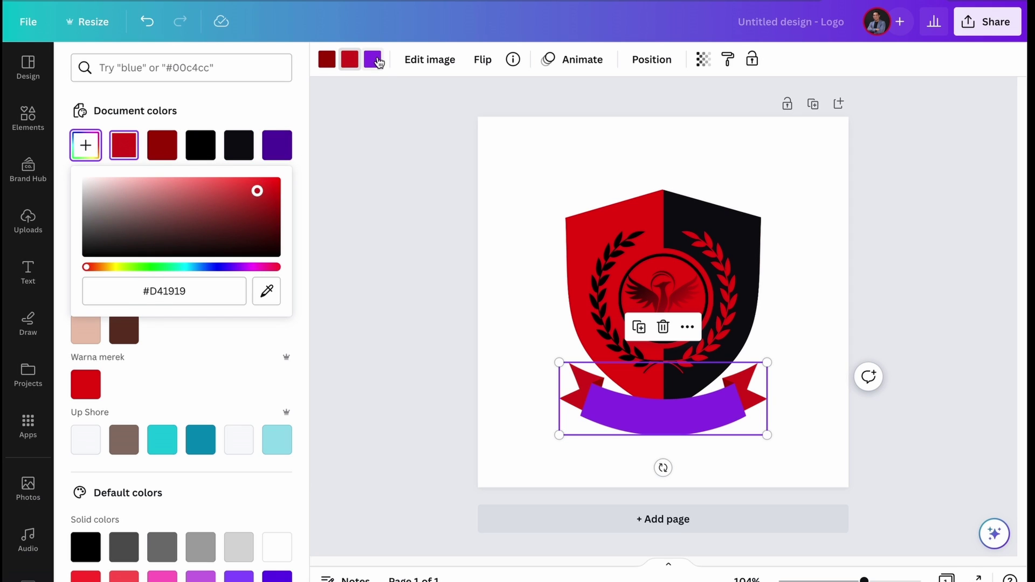
pyautogui.click(377, 60)
pyautogui.click(159, 186)
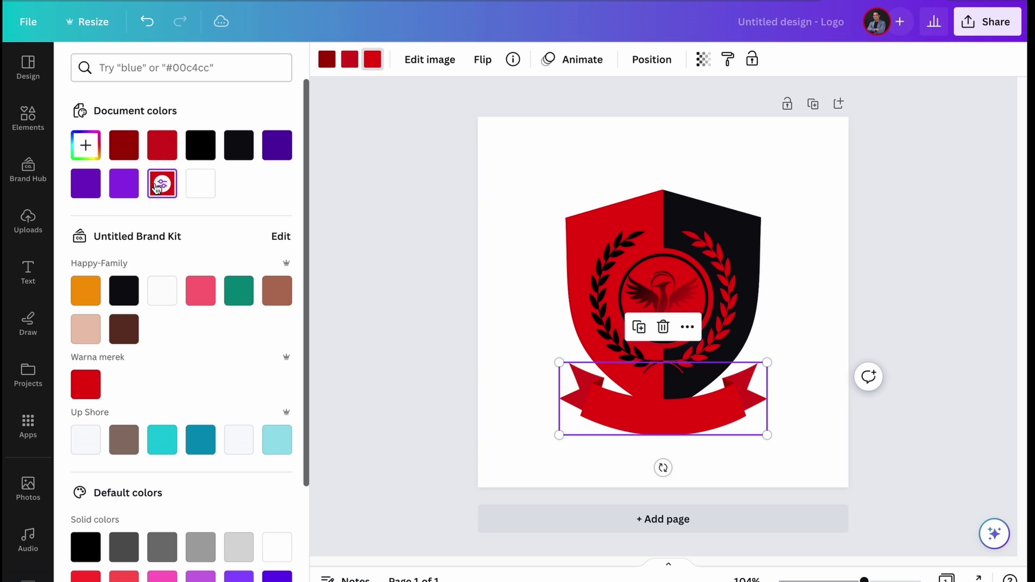
# Group the laurel wreath, circle, ring and phoenix, and nudge the group up within the shield, clear of the ribbon
pyautogui.click(668, 259)
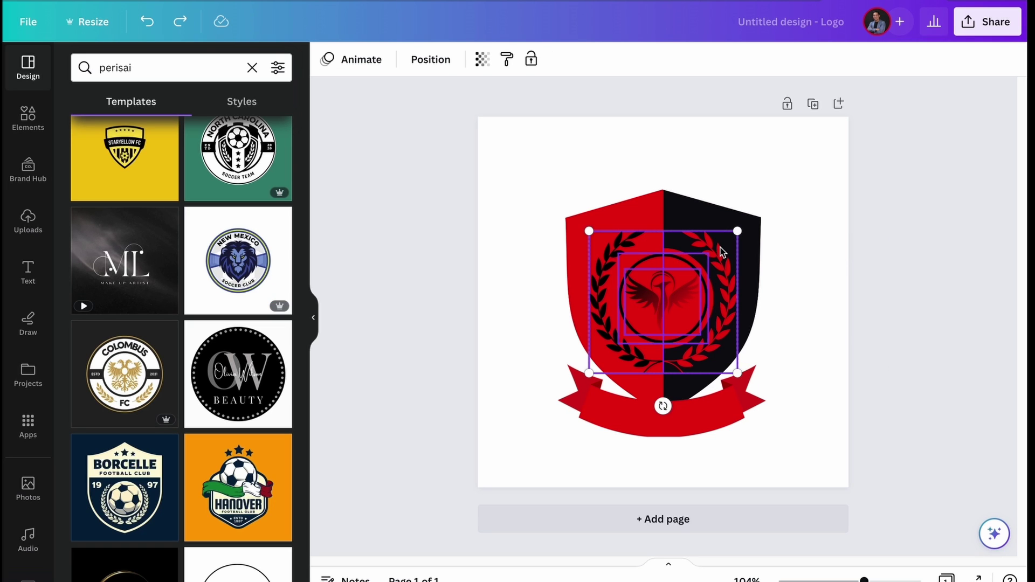
pyautogui.hotkey('ctrl', 'g')
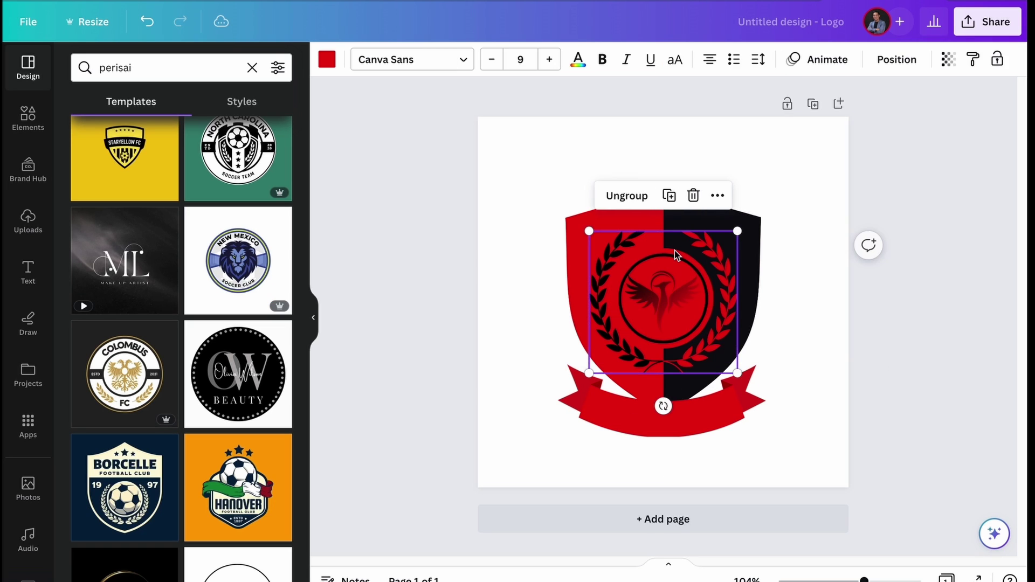
pyautogui.press('Up')
pyautogui.press('Up')
pyautogui.press('Up')
pyautogui.press('Up')
pyautogui.press('Up')
pyautogui.press('Up')
pyautogui.press('Up')
pyautogui.press('Up')
pyautogui.press('Up')
pyautogui.press('Up')
pyautogui.press('Up')
pyautogui.press('Up')
pyautogui.press('Up')
pyautogui.press('Up')
pyautogui.press('Up')
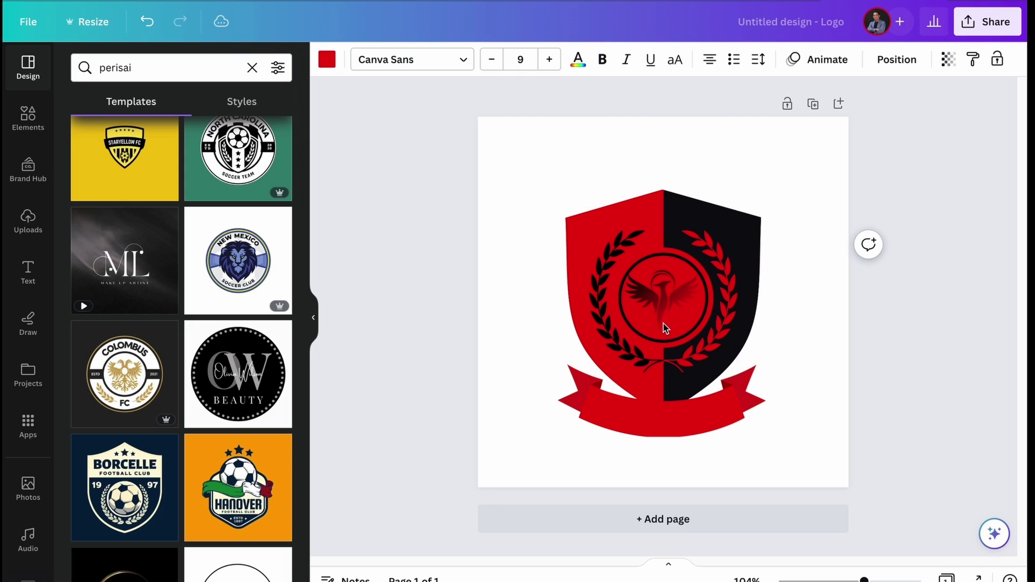
pyautogui.press('Up')
pyautogui.press('Up')
pyautogui.press('Up')
pyautogui.press('Up')
pyautogui.press('Up')
pyautogui.press('Up')
pyautogui.press('Up')
pyautogui.press('Up')
pyautogui.press('Up')
pyautogui.press('Up')
pyautogui.press('Up')
pyautogui.press('Up')
pyautogui.press('Up')
pyautogui.press('Up')
pyautogui.press('Up')
pyautogui.press('Up')
pyautogui.press('Up')
pyautogui.press('Up')
pyautogui.press('Up')
pyautogui.press('Up')
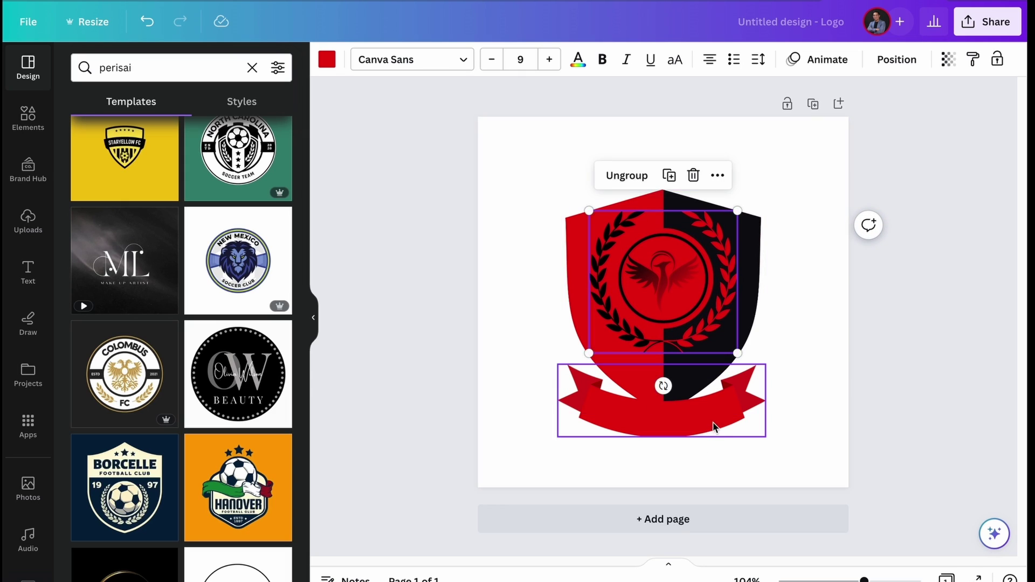
# Move the ribbon slightly up over the shield's tip and place a duplicate of it just below
pyautogui.moveTo(711, 422)
pyautogui.mouseDown()
pyautogui.moveTo(719, 393)
pyautogui.moveTo(716, 411)
pyautogui.mouseUp()
pyautogui.click(823, 313)
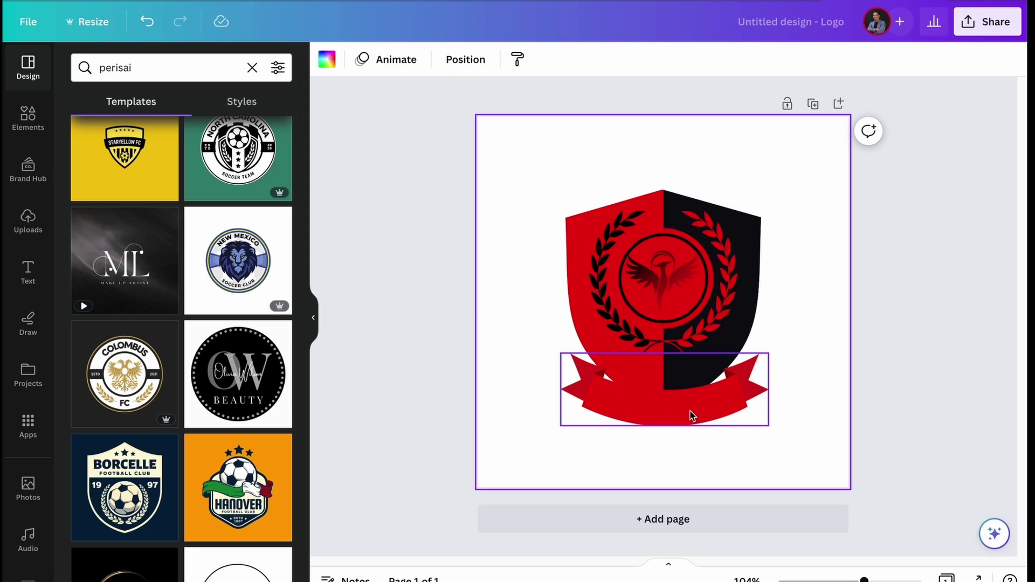
pyautogui.click(685, 413)
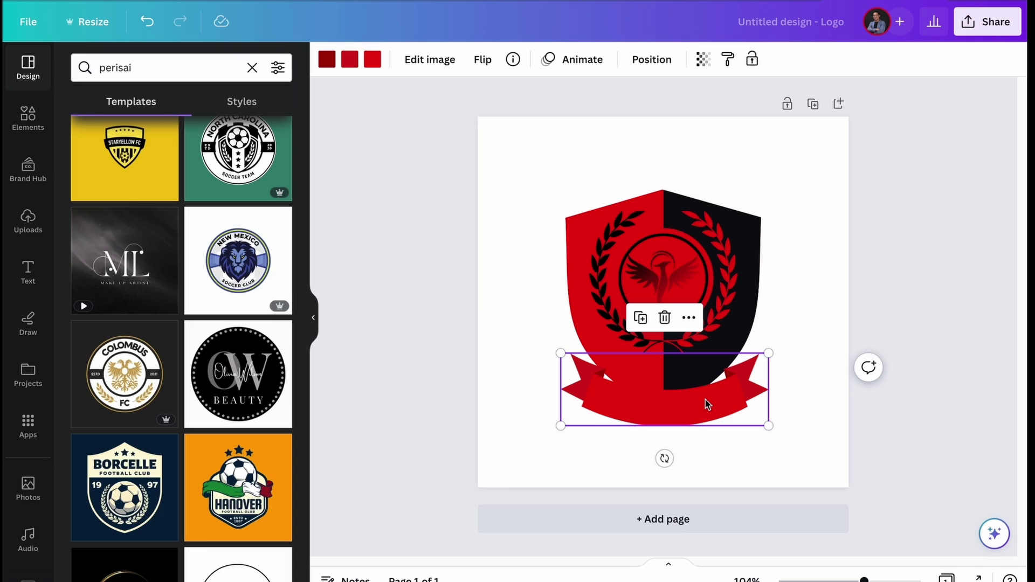
pyautogui.hotkey('ctrl', 'd')
pyautogui.moveTo(700, 419); pyautogui.dragTo(664, 468)
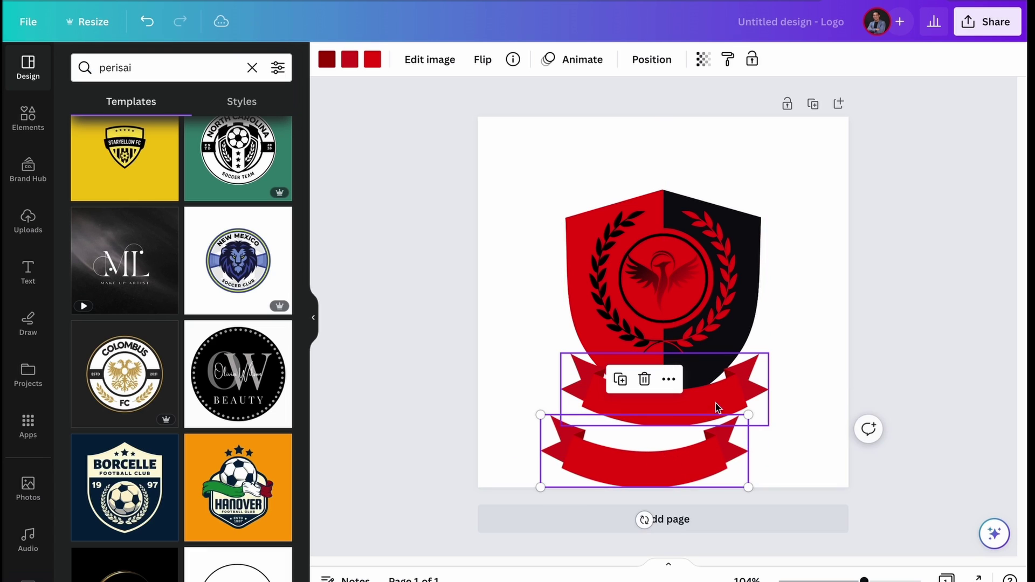
# Recolour the upper ribbon using document colours: pure black for its inner folds, the shield's near-black for its tails and front band
pyautogui.click(734, 395)
pyautogui.click(326, 60)
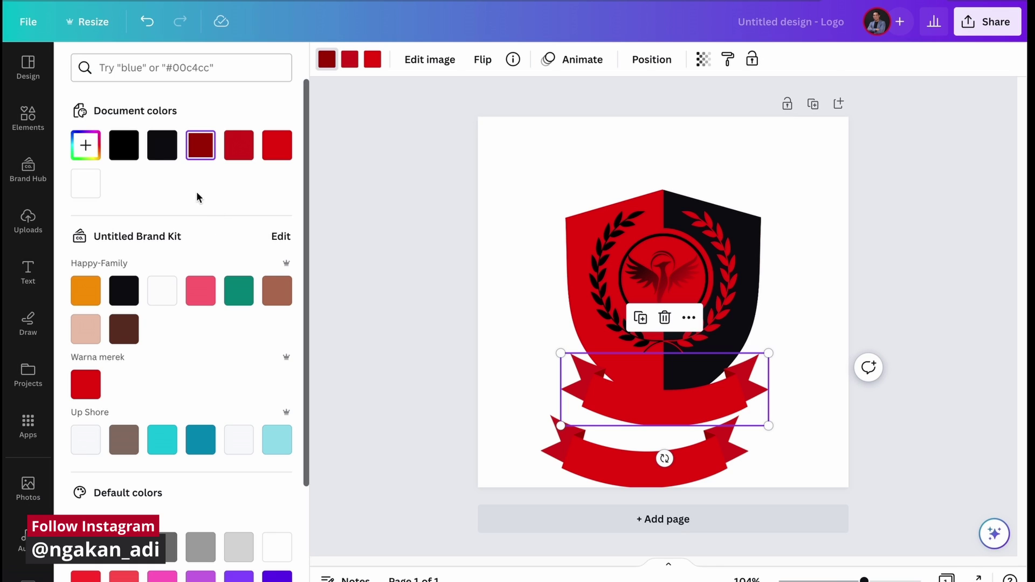
pyautogui.click(124, 145)
pyautogui.click(350, 60)
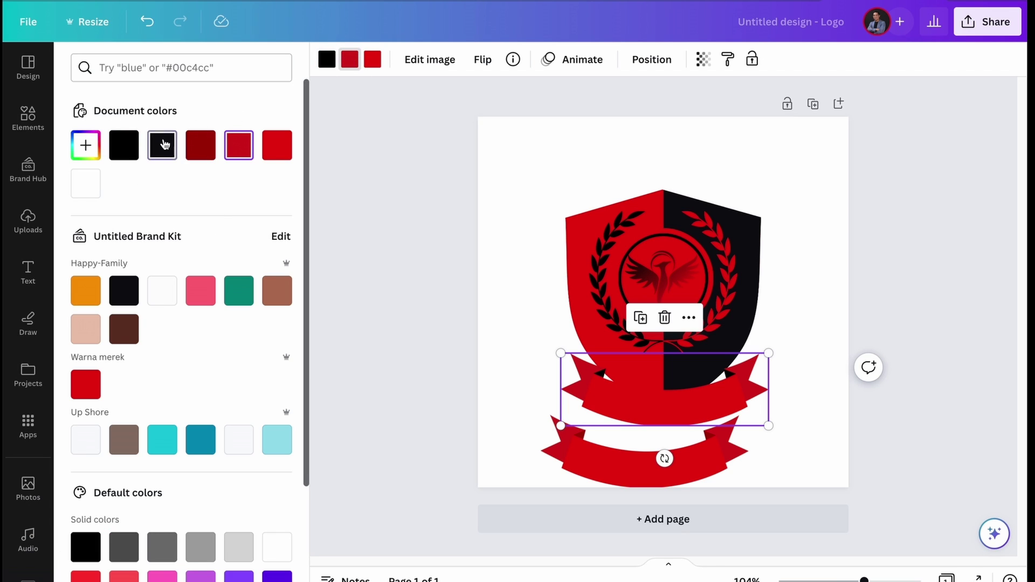
pyautogui.click(162, 145)
pyautogui.click(372, 59)
pyautogui.click(161, 145)
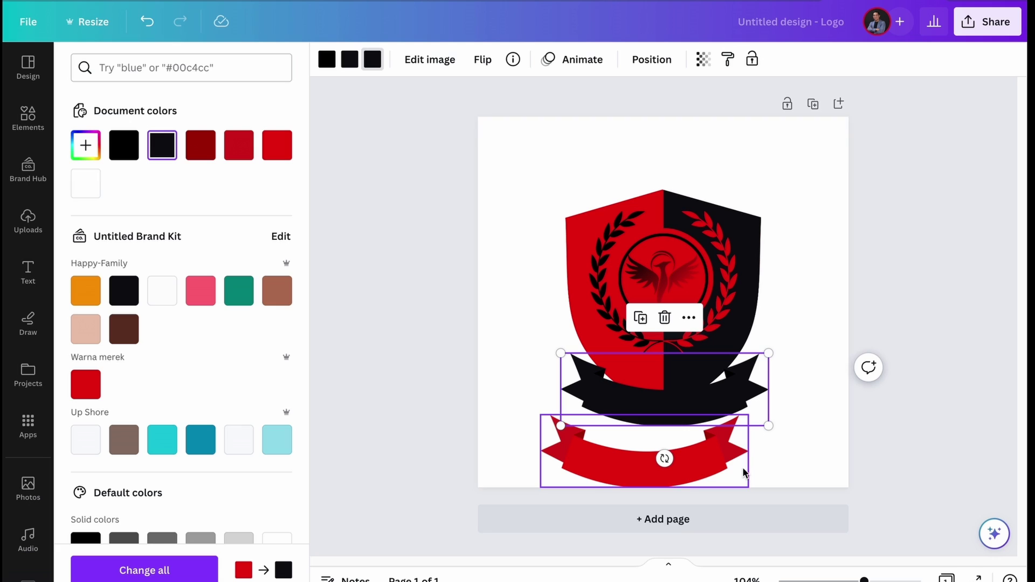
# Overlay the red ribbon on the black one, slightly lower so a thin black edge shows above, and group both ribbons
pyautogui.click(662, 477)
pyautogui.moveTo(662, 477); pyautogui.dragTo(683, 417)
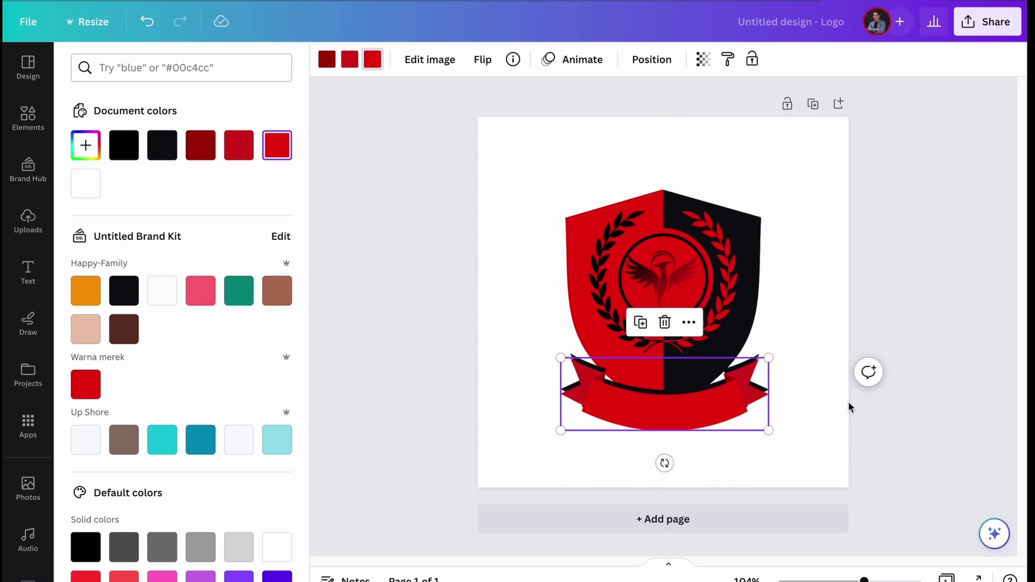
pyautogui.click(836, 408)
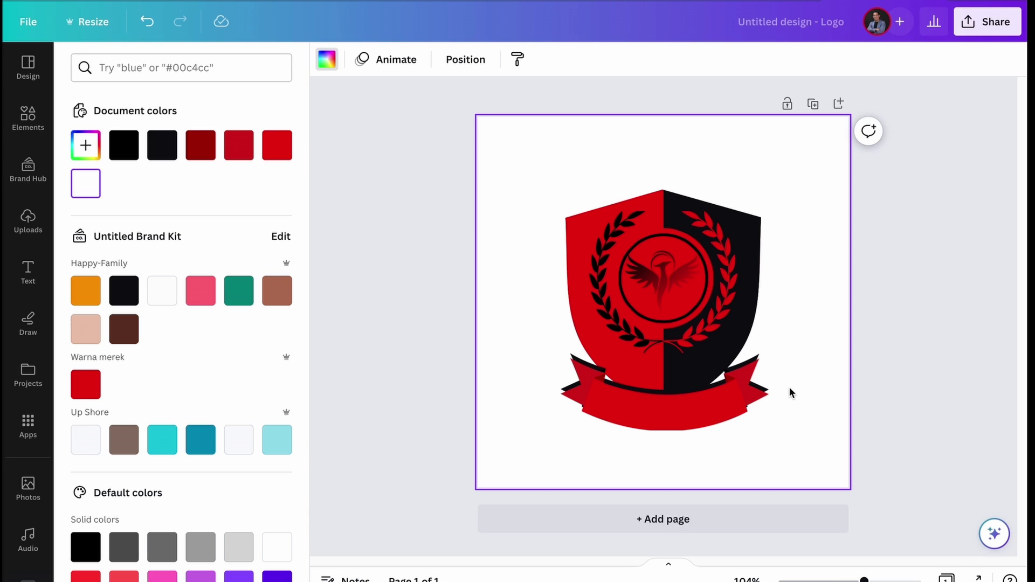
pyautogui.click(740, 383)
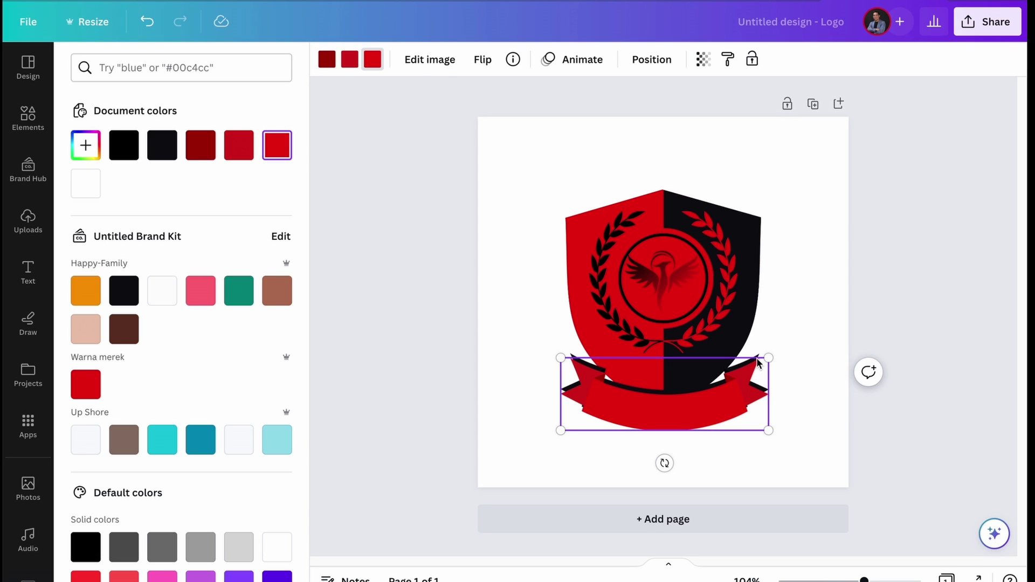
pyautogui.keyDown('shift'); pyautogui.click(758, 357); pyautogui.keyUp('shift')
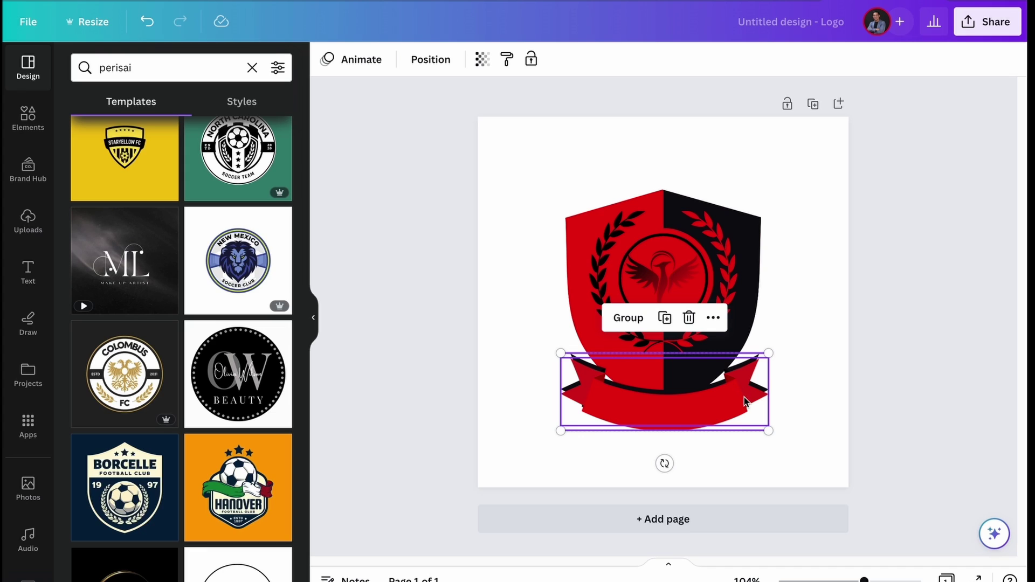
pyautogui.hotkey('ctrl', 'g')
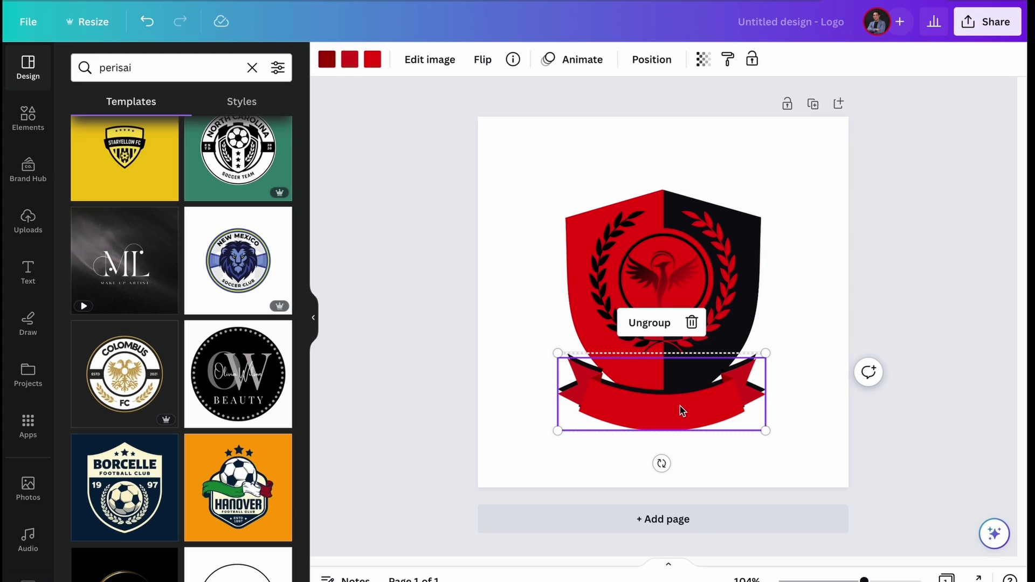
# Align the ribbon group and the shield to a common horizontal centre
pyautogui.keyDown('shift'); pyautogui.click(657, 207); pyautogui.keyUp('shift')
pyautogui.click(429, 61)
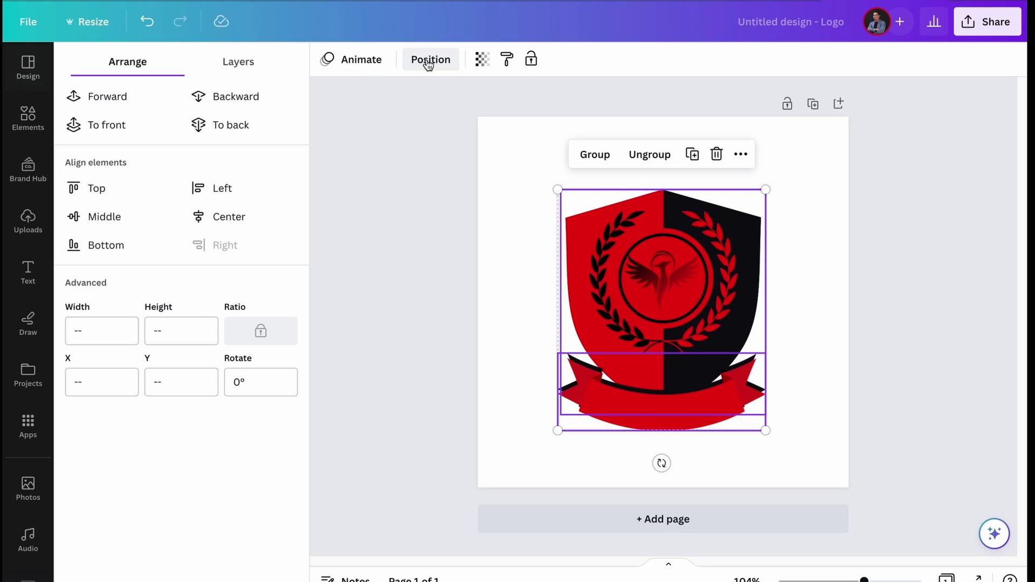
pyautogui.click(227, 220)
pyautogui.press('Escape')
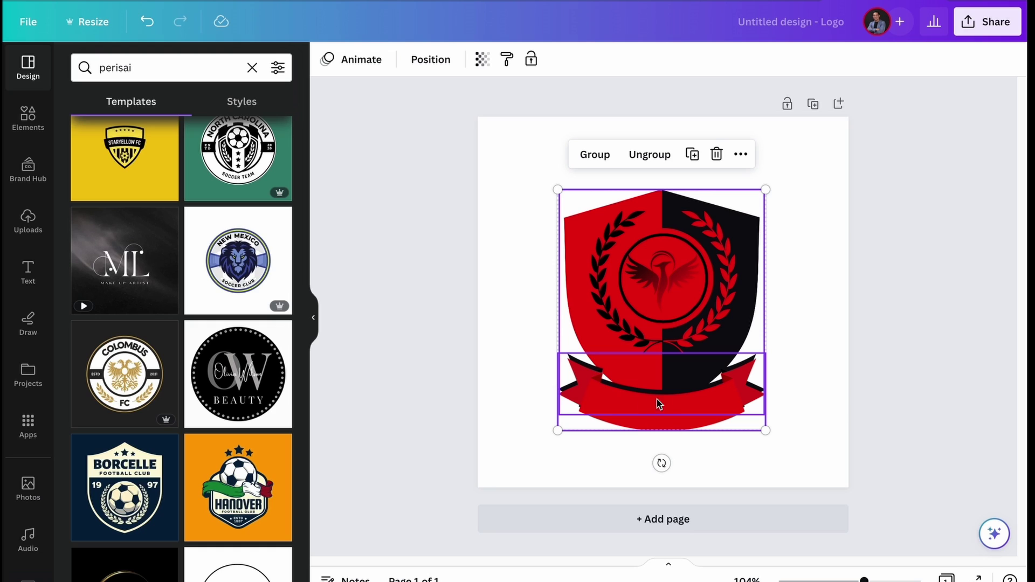
pyautogui.click(937, 372)
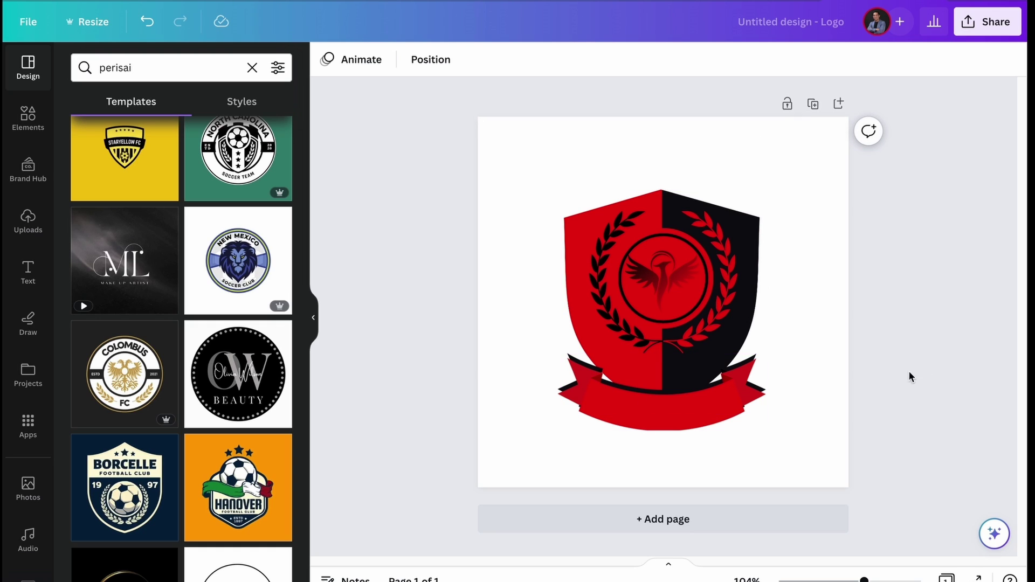
# Add a heading to the page with the text CAKRAWALA
pyautogui.click(28, 270)
pyautogui.click(214, 242)
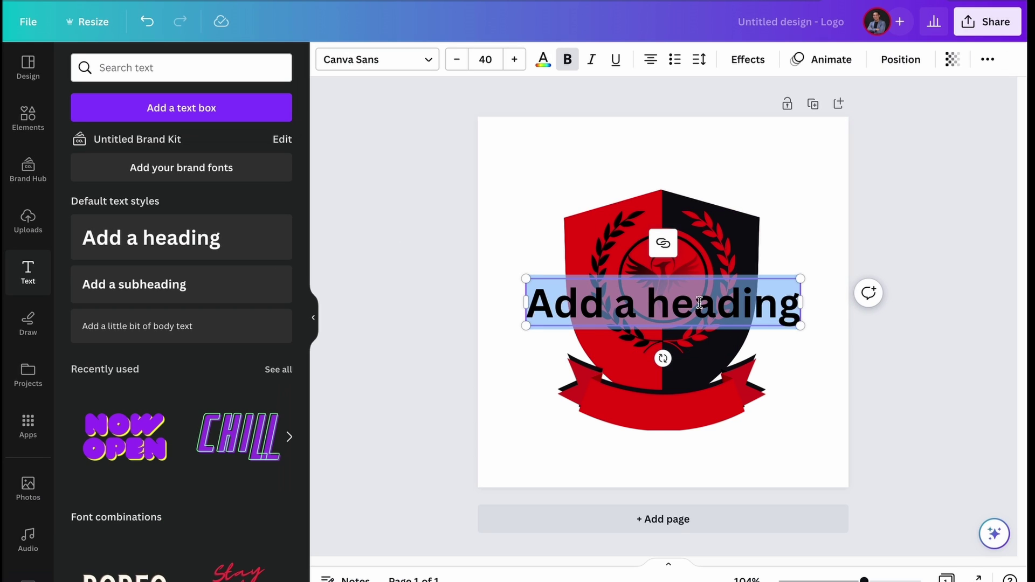
pyautogui.write('CAKRAWALA')
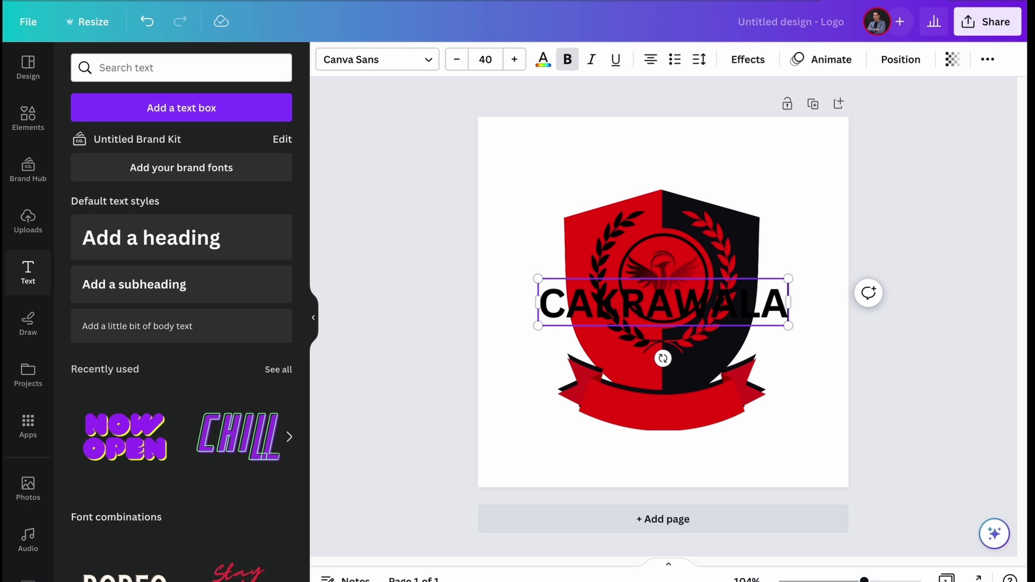
# Colour the CAKRAWALA heading white from the Happy-Family brand palette and move it onto the ribbon's front band
pyautogui.hotkey('ctrl', 'a')
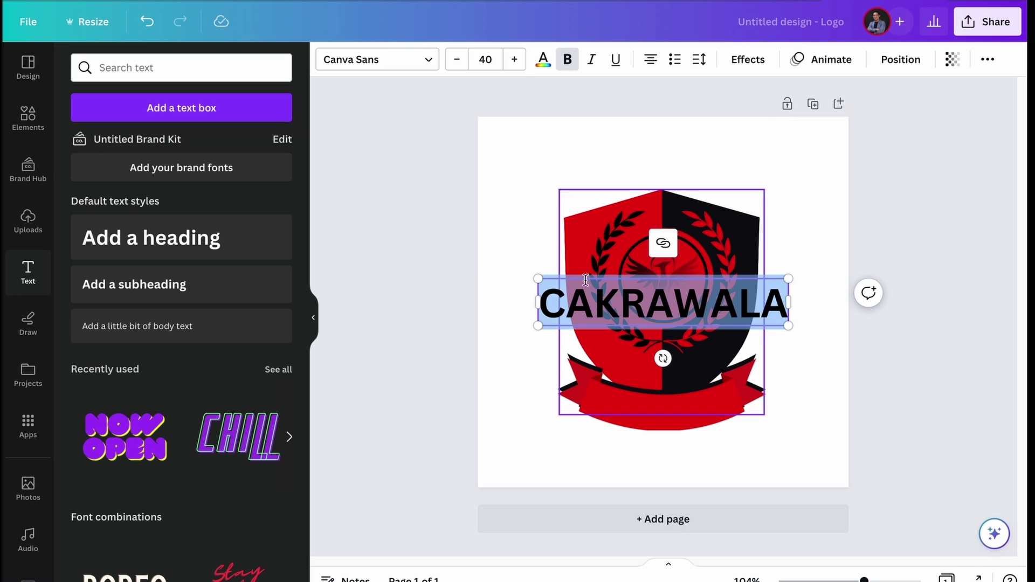
pyautogui.click(545, 62)
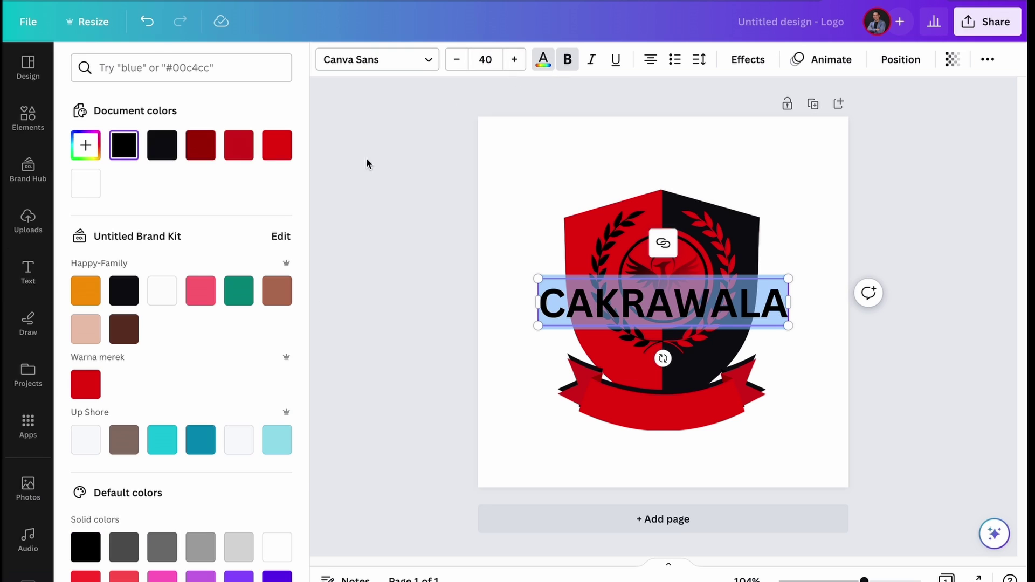
pyautogui.click(162, 290)
pyautogui.moveTo(742, 298); pyautogui.dragTo(750, 408)
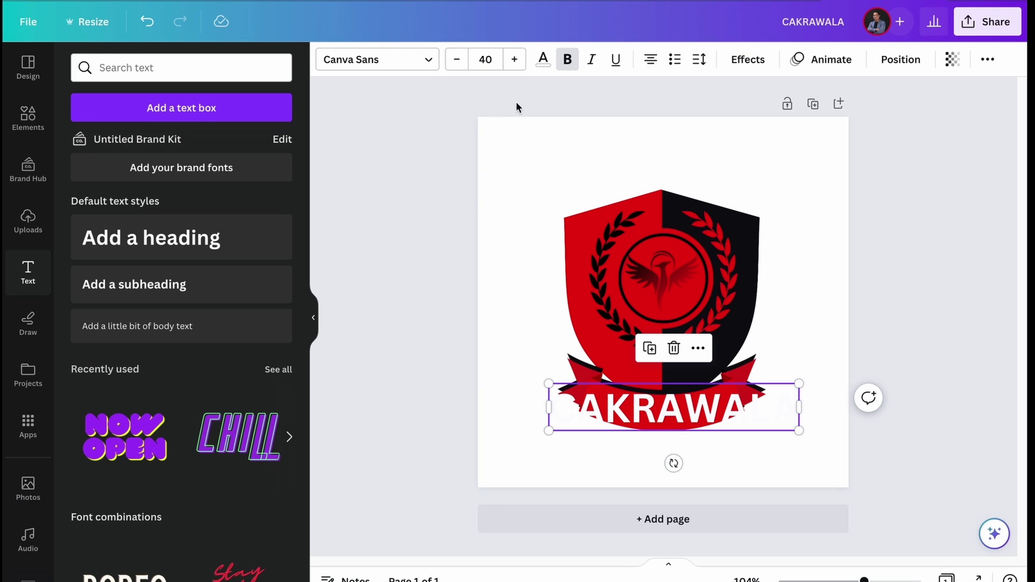
# Apply the Curve text shape to the CAKRAWALA heading with a curve value of -46, following the ribbon's downward arc
pyautogui.click(748, 60)
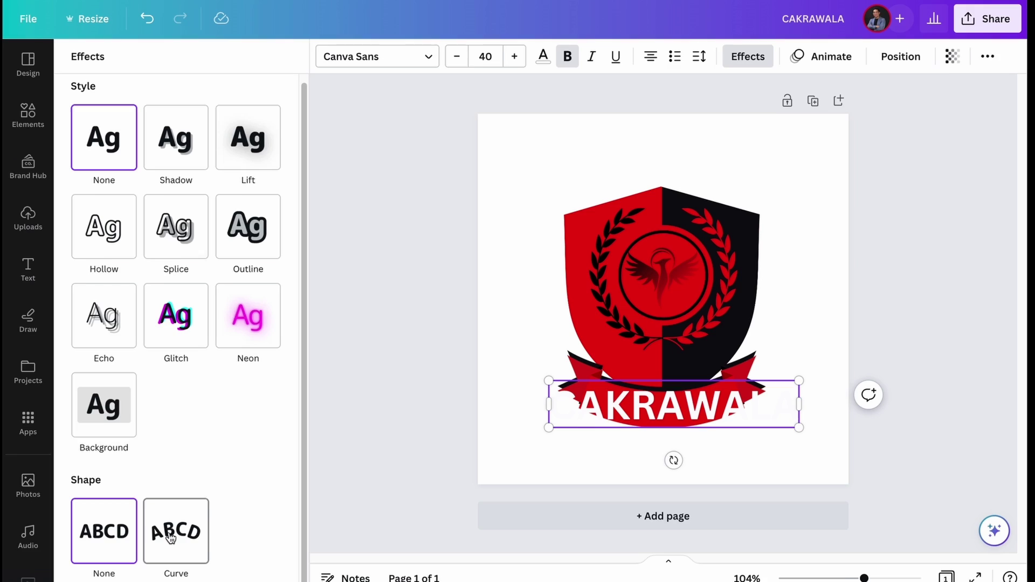
pyautogui.click(170, 537)
pyautogui.scroll(-1, 210, 531)
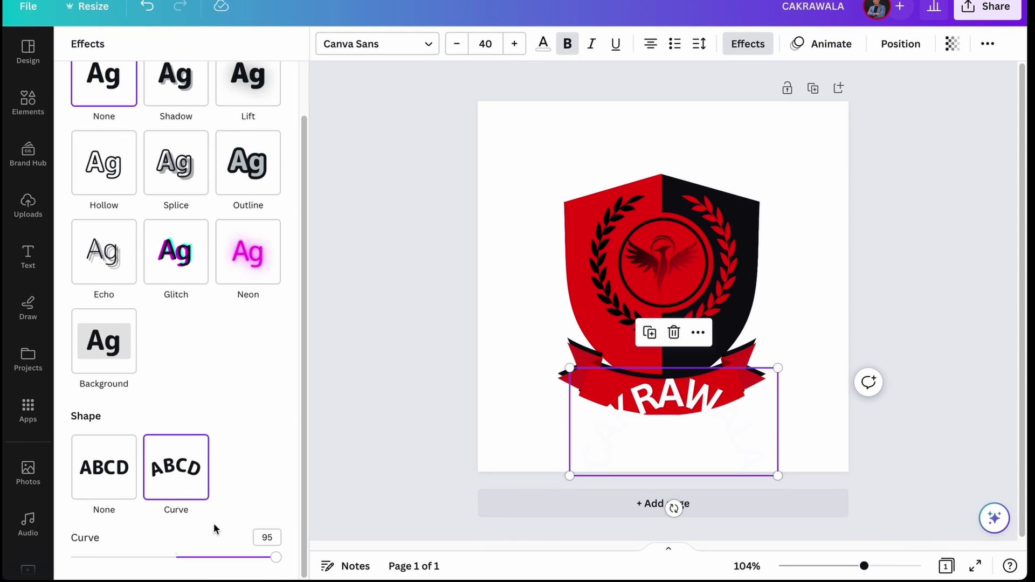
pyautogui.moveTo(278, 559); pyautogui.dragTo(127, 515)
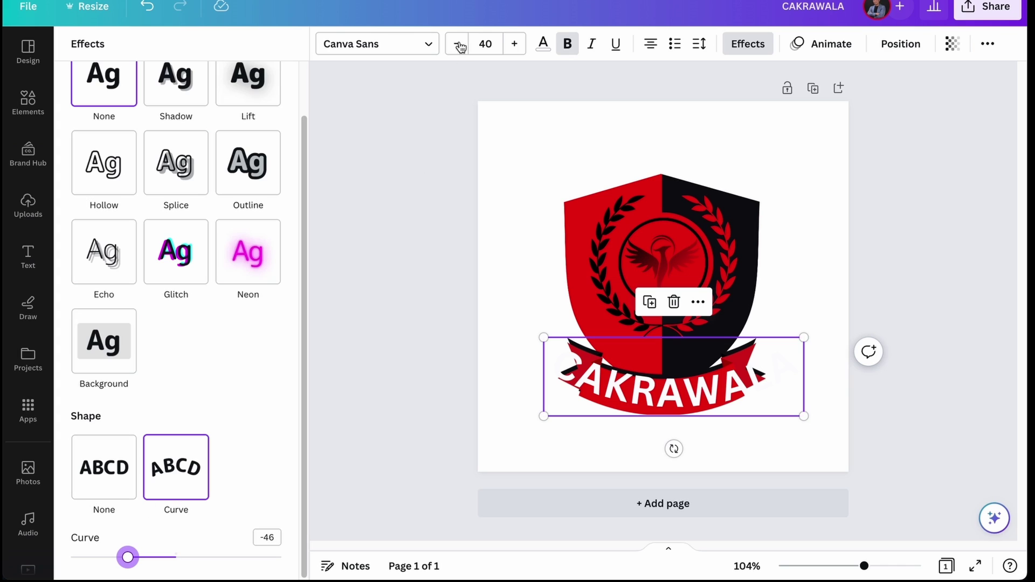
# Set the curved CAKRAWALA text's font size to 29
pyautogui.click(490, 43)
pyautogui.click(458, 45)
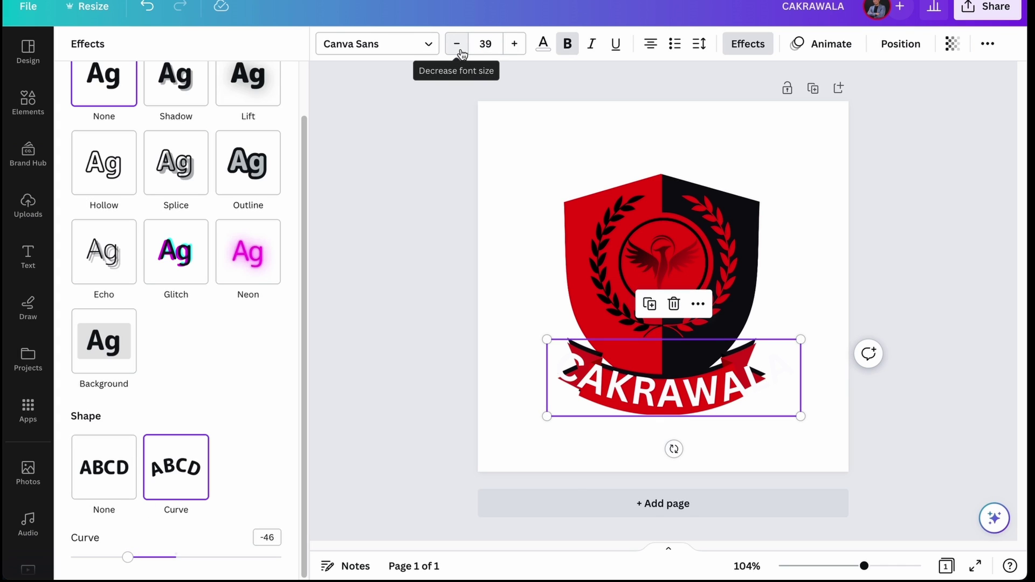
pyautogui.write('29')
pyautogui.press('Return')
pyautogui.click(486, 43)
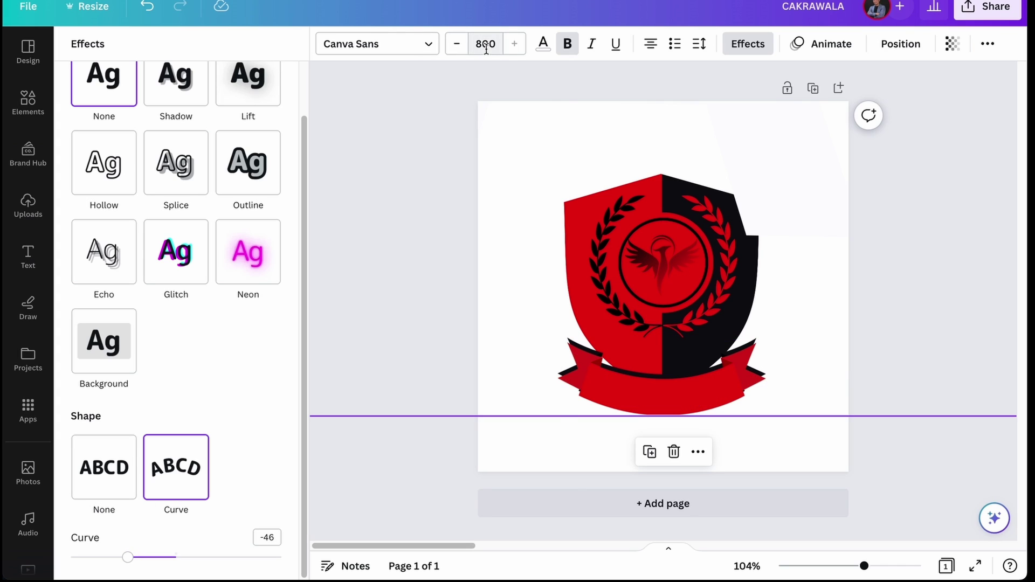
pyautogui.write('29')
pyautogui.press('Return')
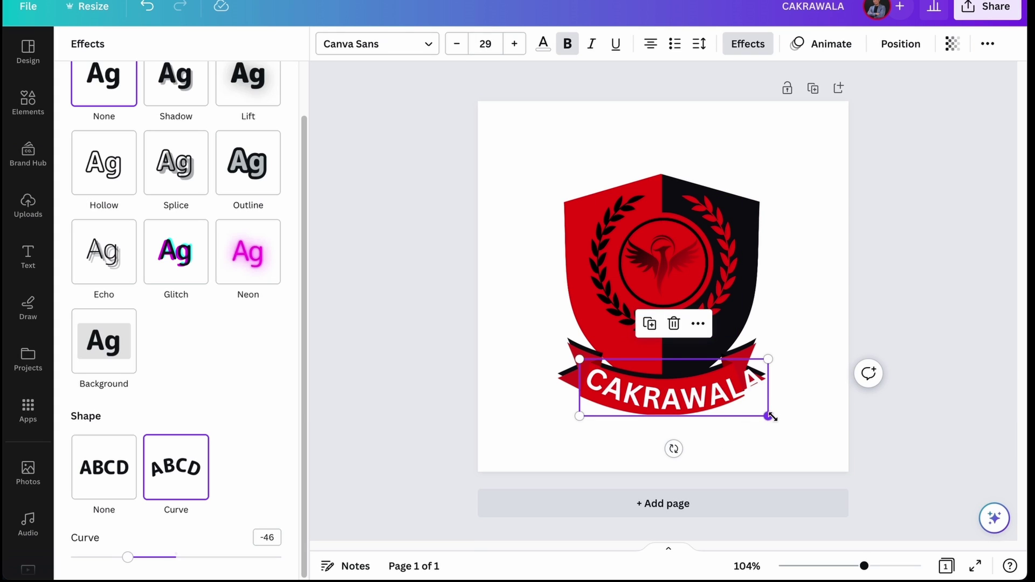
# Scale the curved CAKRAWALA text down to size 22 to fit inside the ribbon band, and set its curve to -37
pyautogui.moveTo(768, 416); pyautogui.dragTo(755, 410)
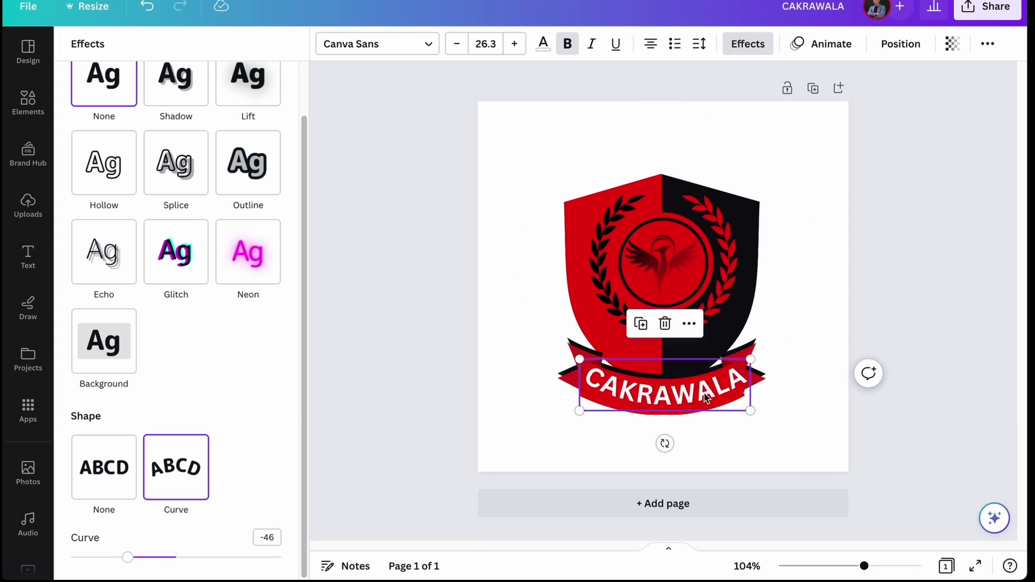
pyautogui.moveTo(579, 359); pyautogui.dragTo(588, 362)
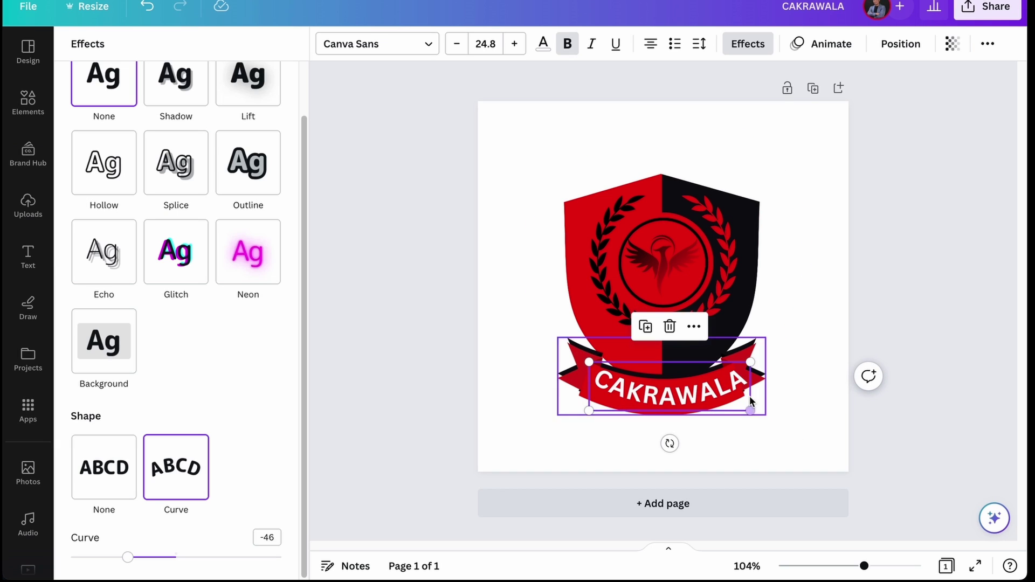
pyautogui.moveTo(750, 362); pyautogui.dragTo(722, 363)
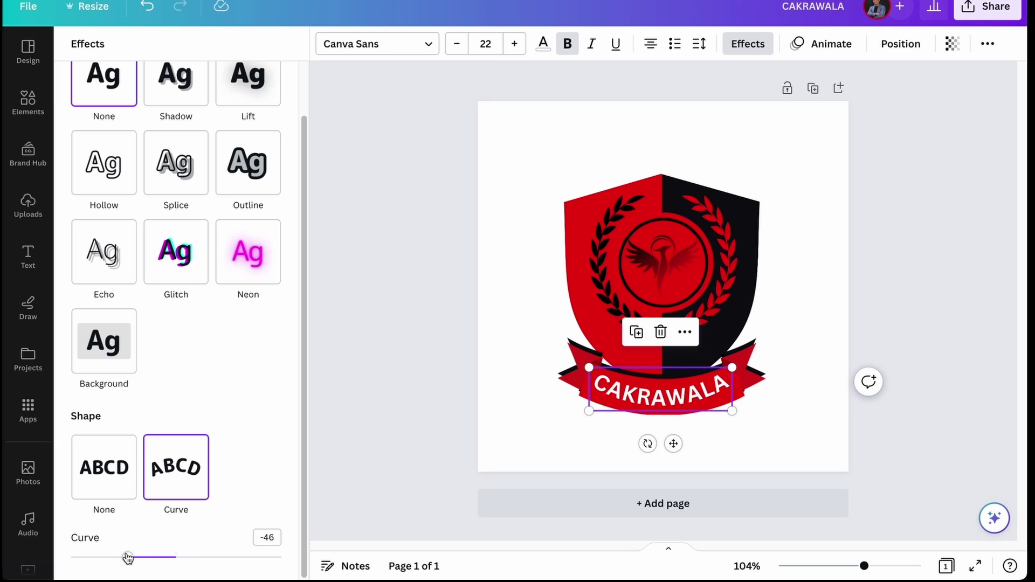
pyautogui.moveTo(128, 558); pyautogui.dragTo(137, 559)
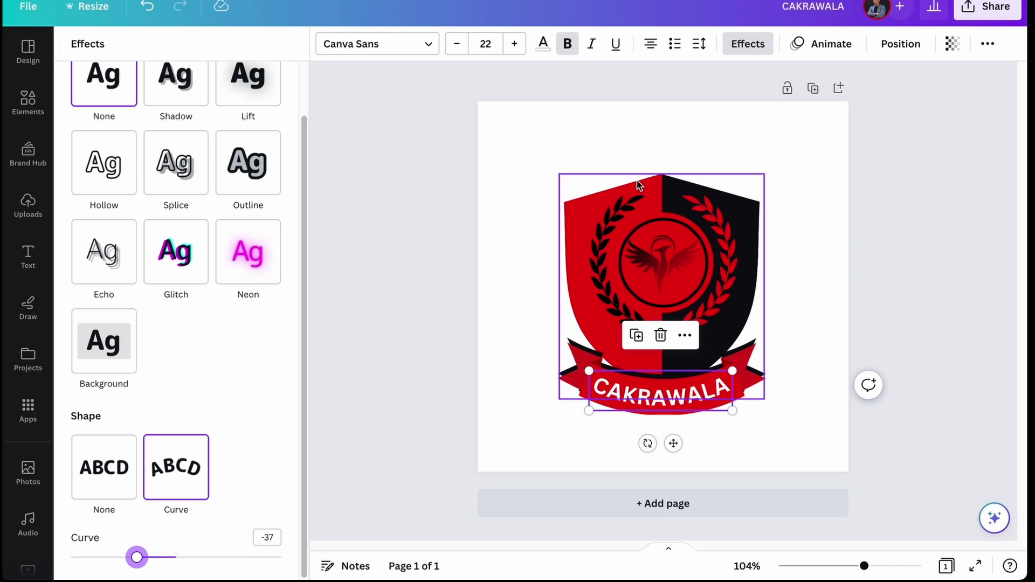
# Align the CAKRAWALA text and the shield to a common horizontal centre
pyautogui.keyDown('shift'); pyautogui.click(663, 187); pyautogui.keyUp('shift')
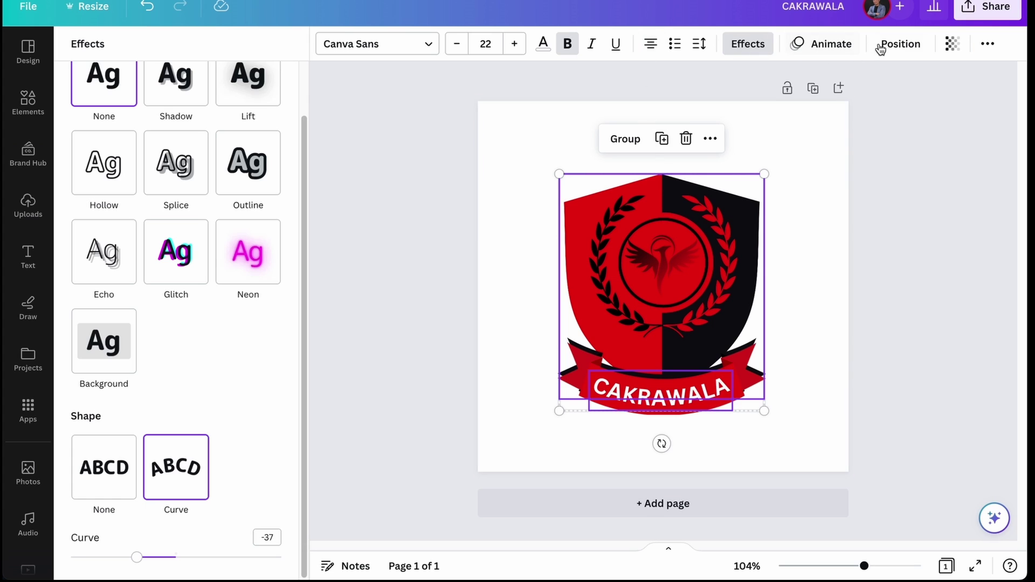
pyautogui.click(899, 44)
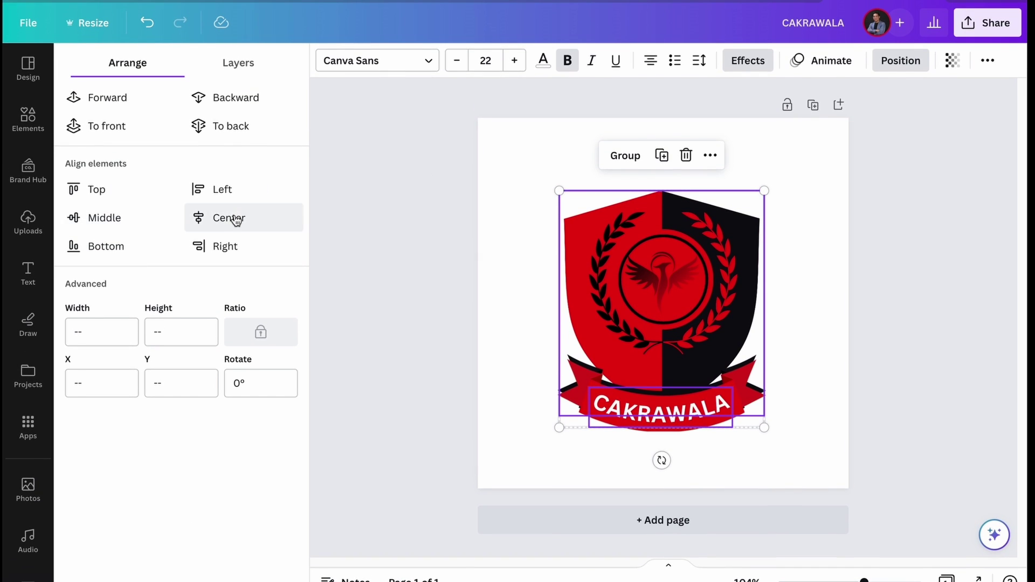
pyautogui.click(235, 220)
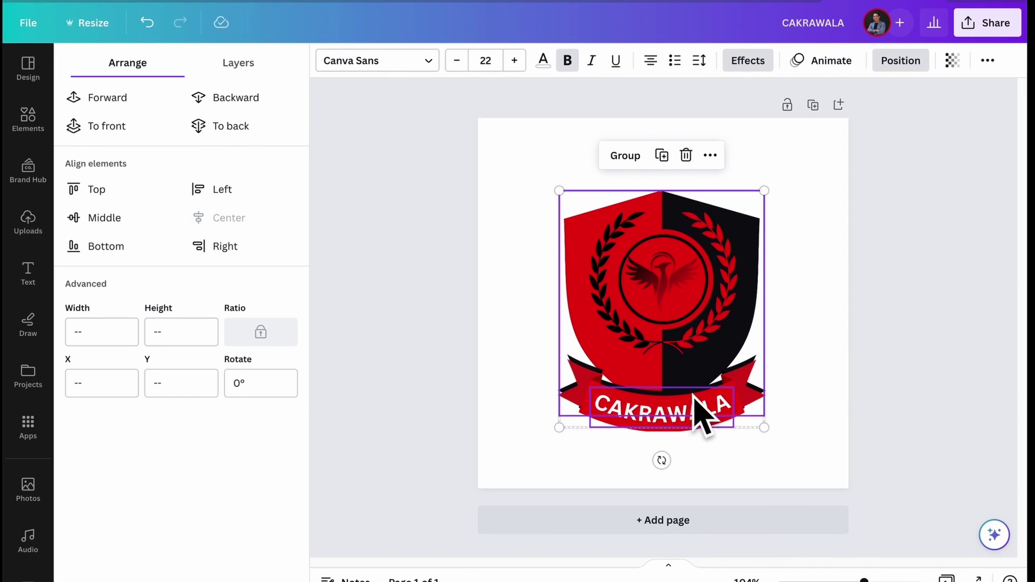
pyautogui.click(911, 377)
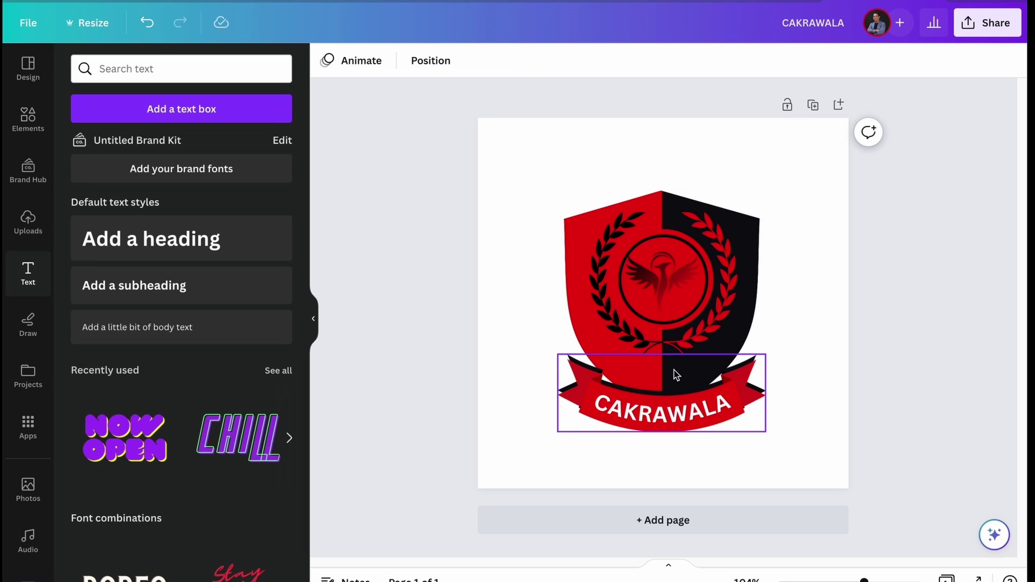
# Change the font of the CAKRAWALA text on the ribbon to Adriana
pyautogui.click(674, 415)
pyautogui.click(410, 64)
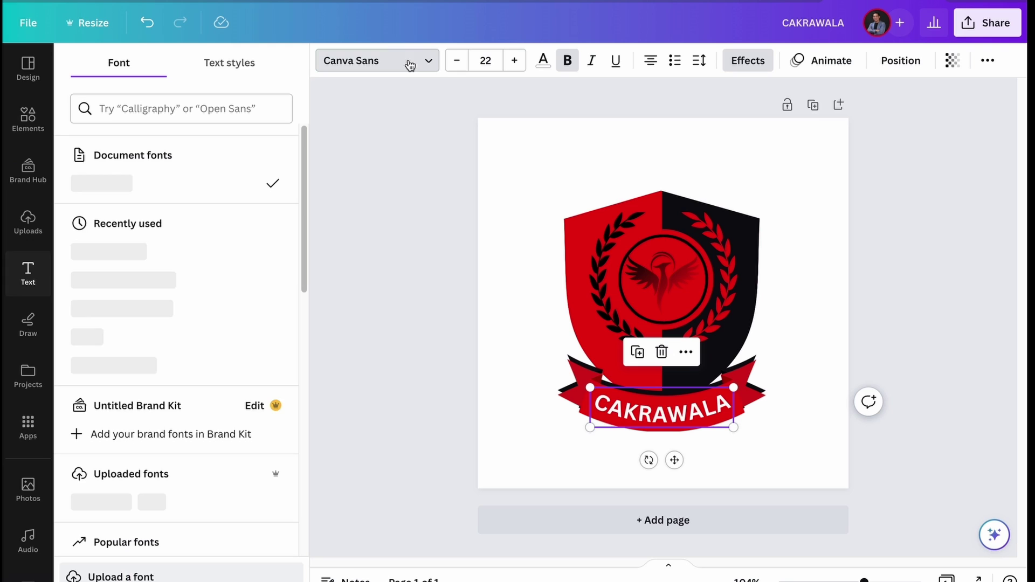
pyautogui.click(126, 314)
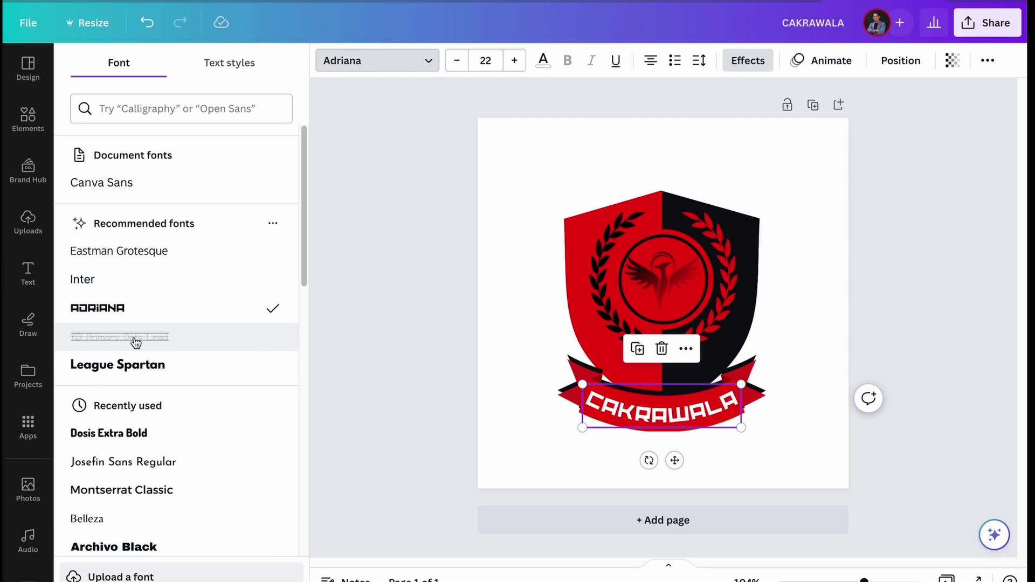
pyautogui.scroll(-4, 134, 341)
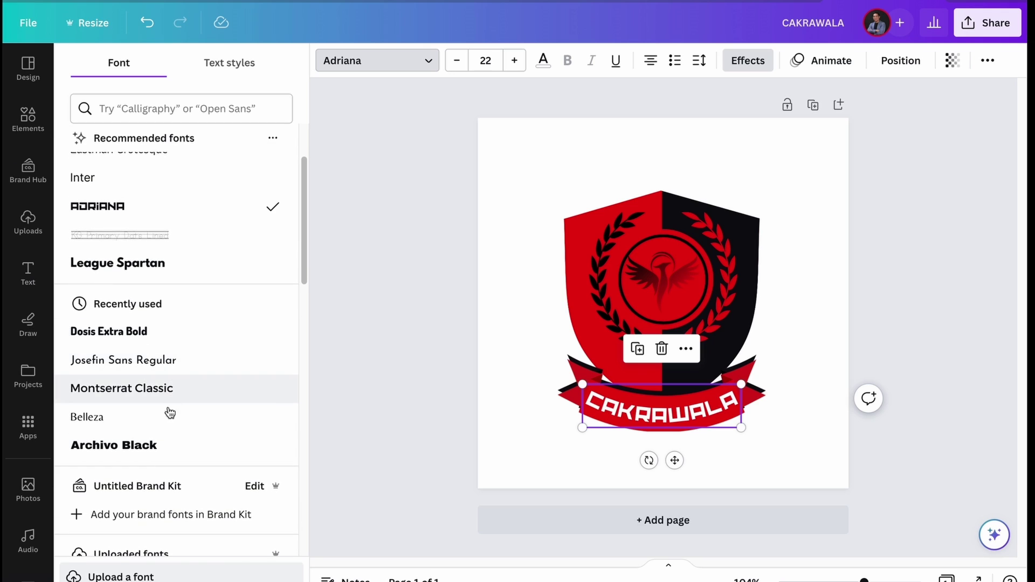
pyautogui.scroll(4, 151, 444)
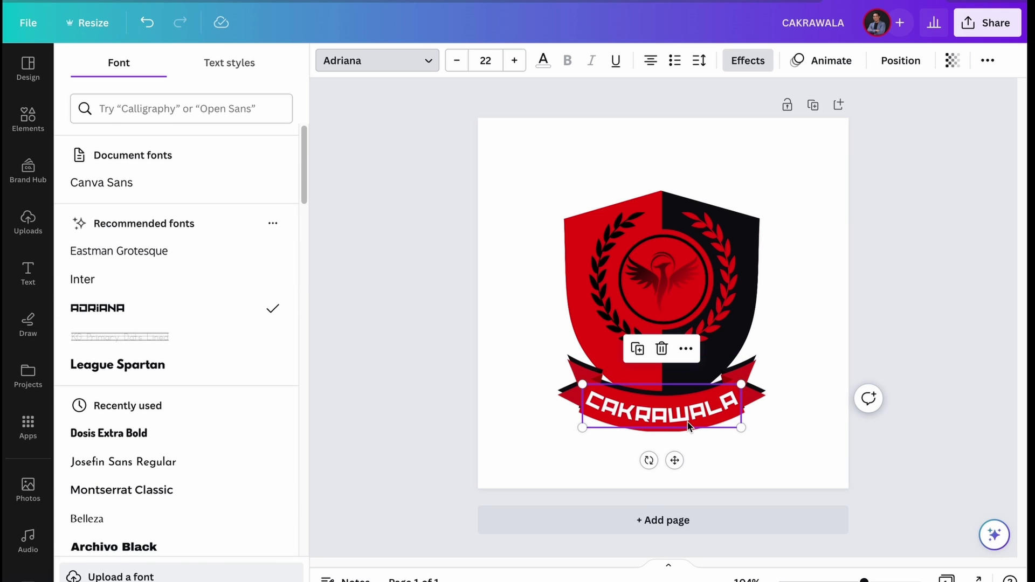
# Add a heading reading "FC" at size 32.5 and place it between the laurel wreath and the ribbon
pyautogui.click(28, 274)
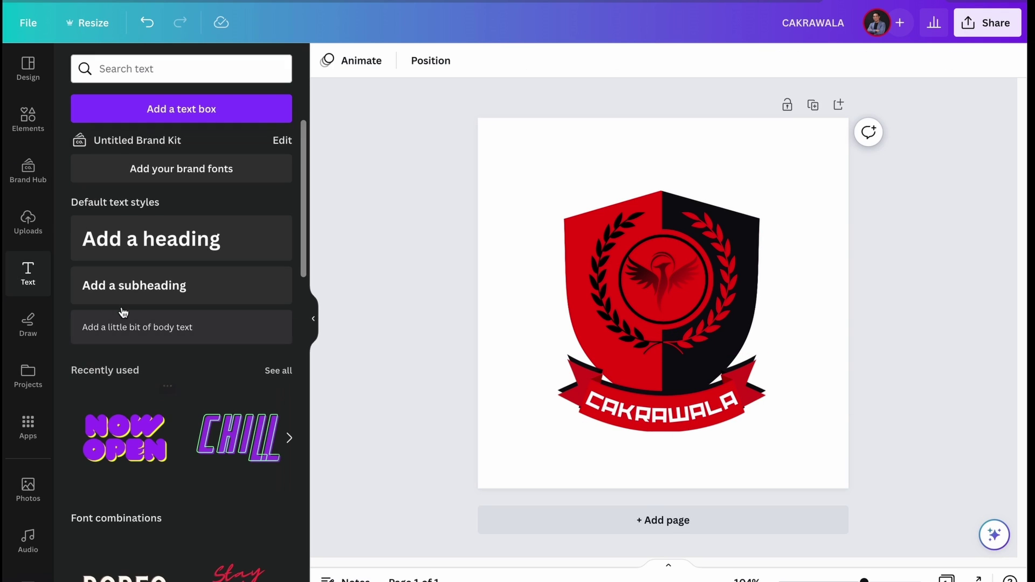
pyautogui.click(154, 252)
pyautogui.write('FC')
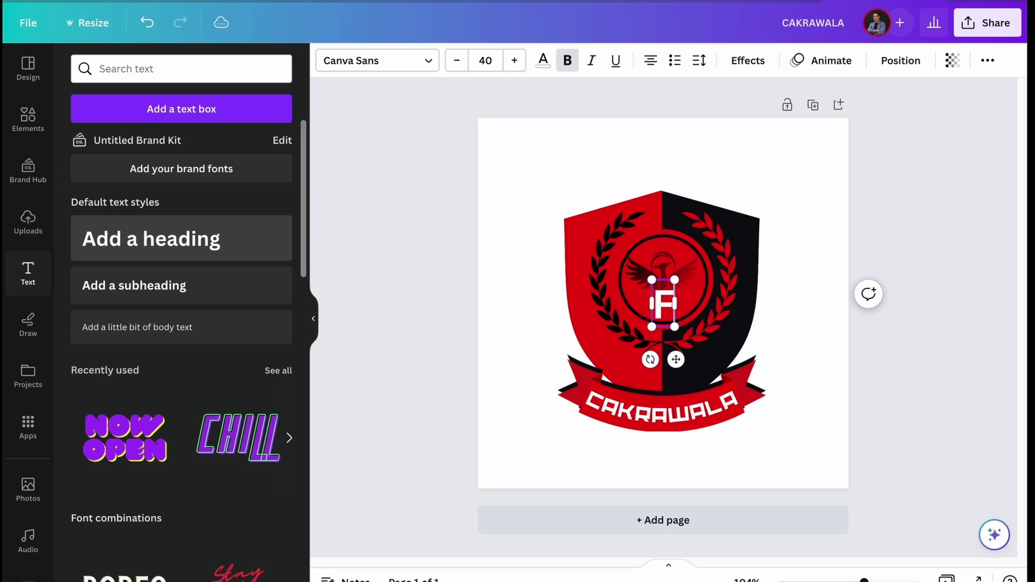
pyautogui.click(367, 283)
pyautogui.moveTo(672, 308); pyautogui.dragTo(679, 382)
pyautogui.click(936, 313)
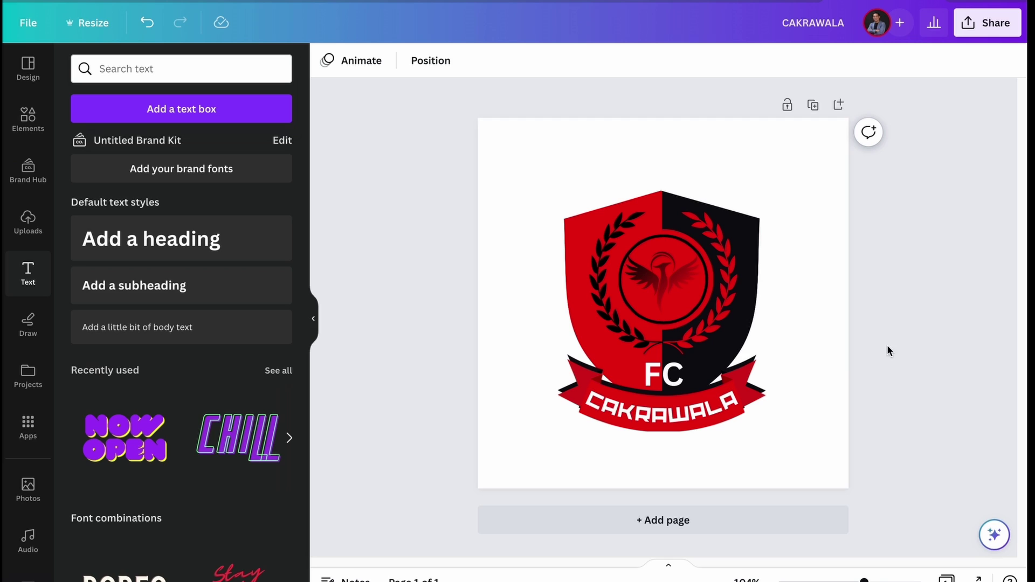
# Recolour only the letter F of the FC text black
pyautogui.click(661, 374)
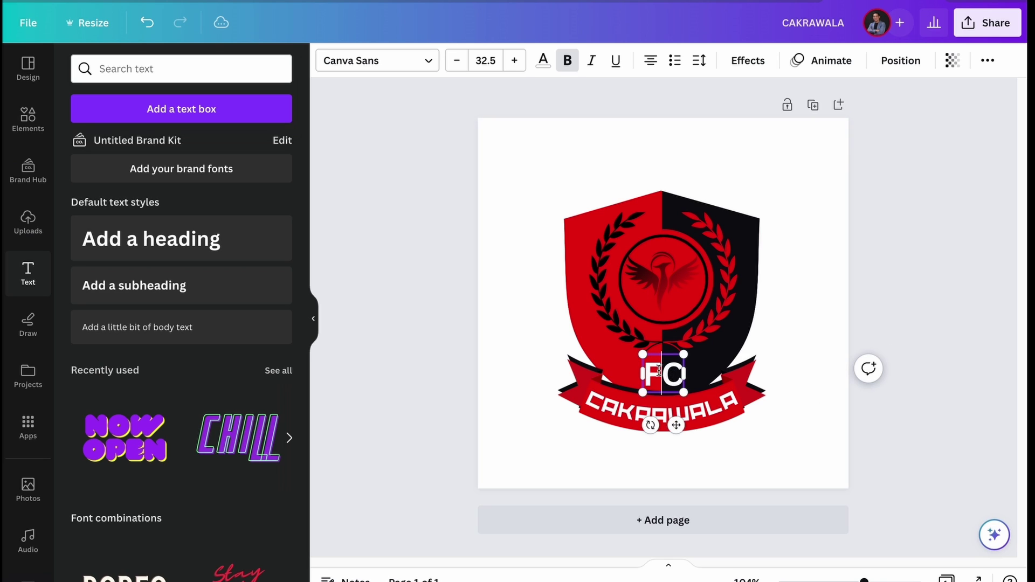
pyautogui.moveTo(659, 371); pyautogui.dragTo(643, 372)
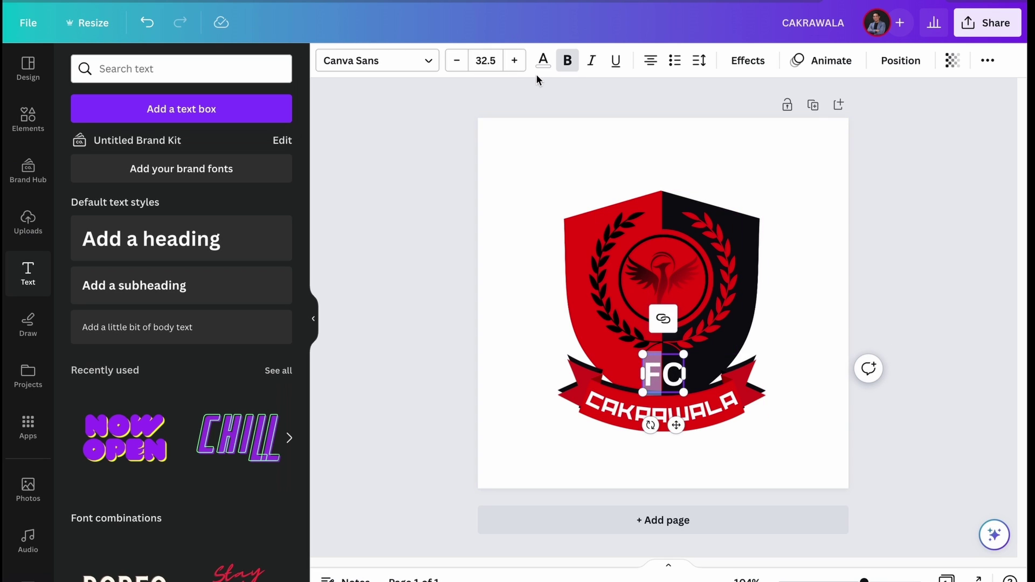
pyautogui.click(543, 61)
pyautogui.click(124, 146)
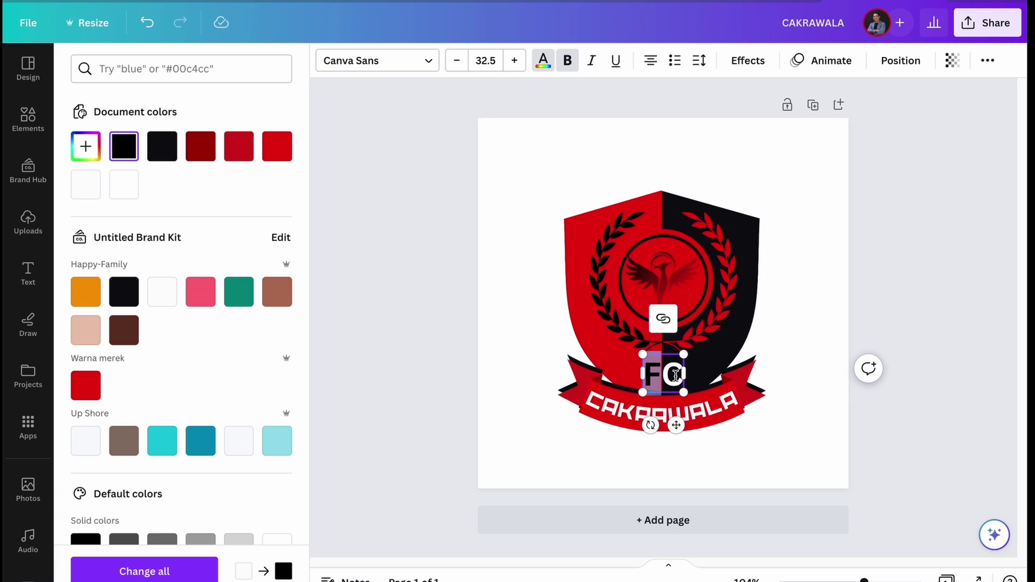
pyautogui.click(909, 304)
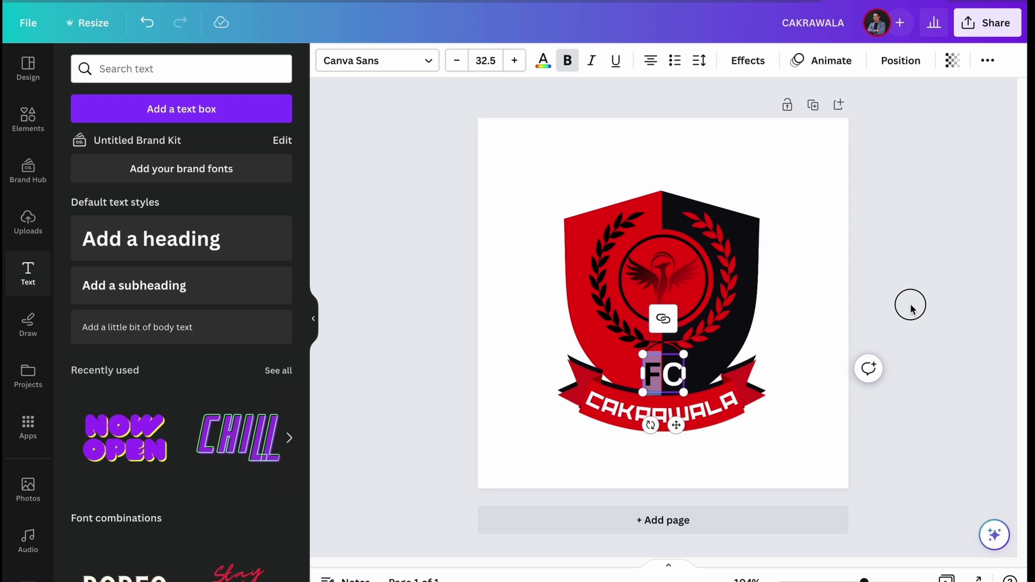
# Recolour only the letter C of the FC text bright red
pyautogui.click(673, 377)
pyautogui.moveTo(661, 374); pyautogui.dragTo(685, 374)
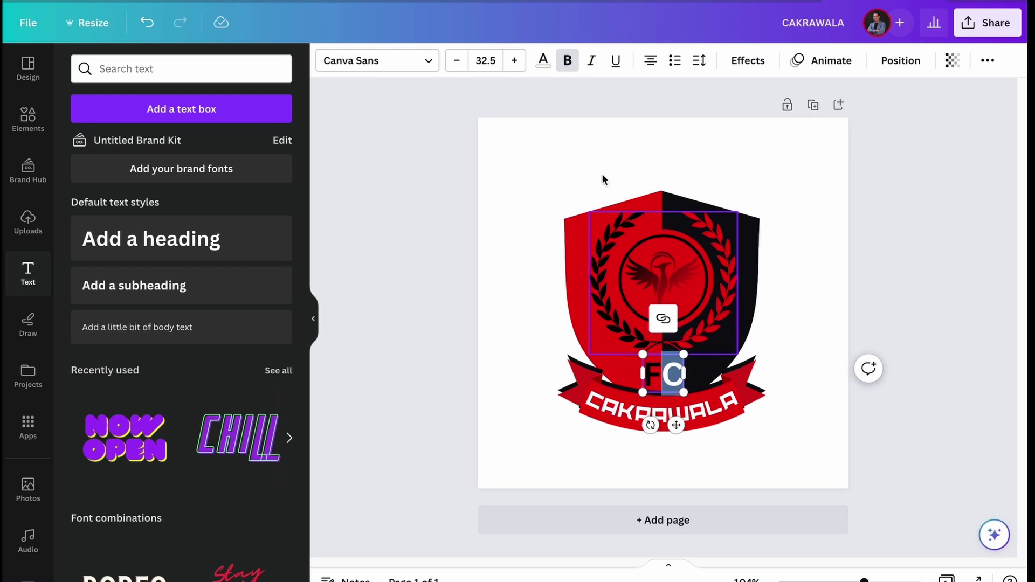
pyautogui.click(543, 60)
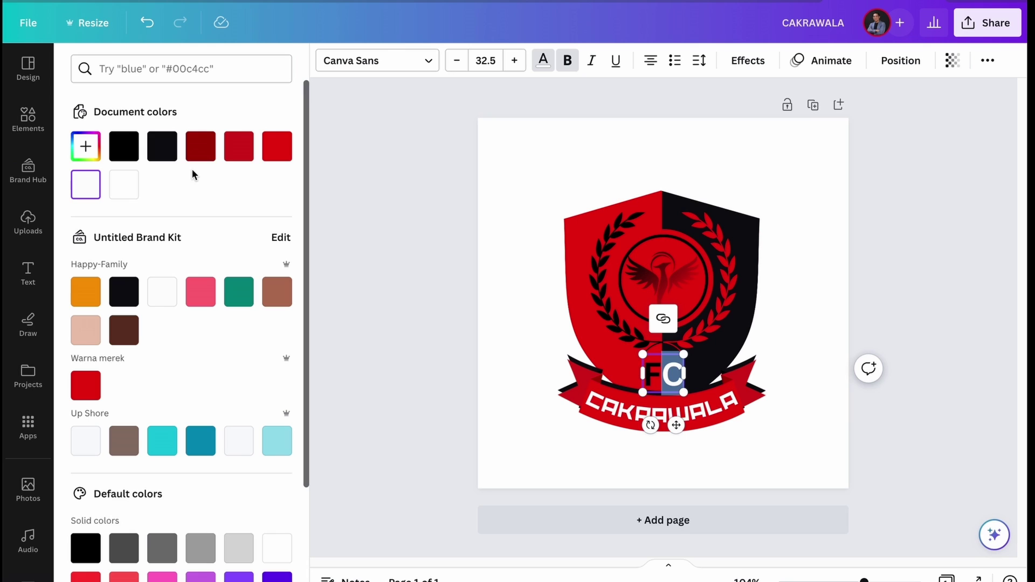
pyautogui.click(278, 147)
pyautogui.click(920, 346)
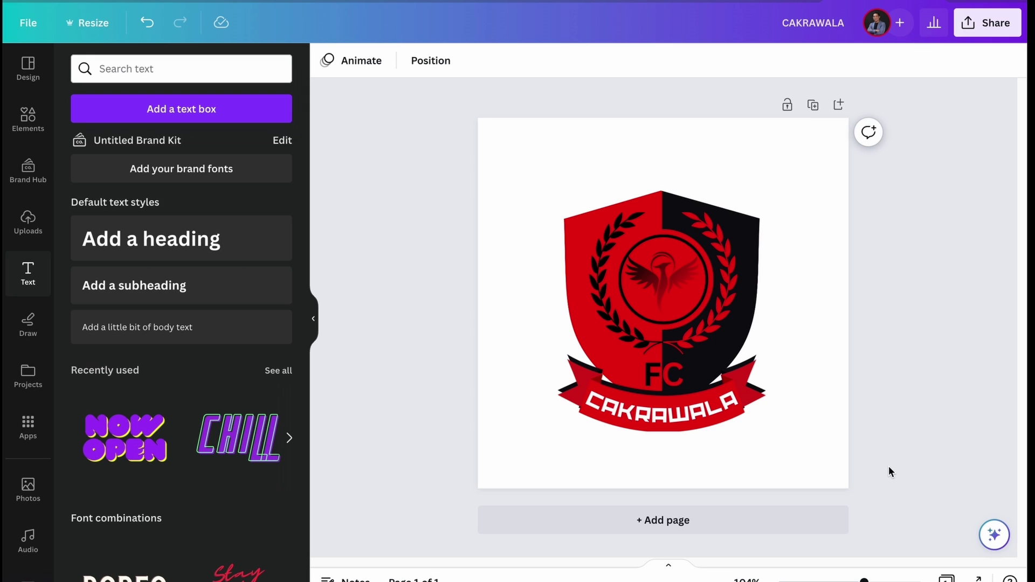
# Change the colour of the curved CAKRAWALA text on the ribbon to black (#000000)
pyautogui.click(659, 416)
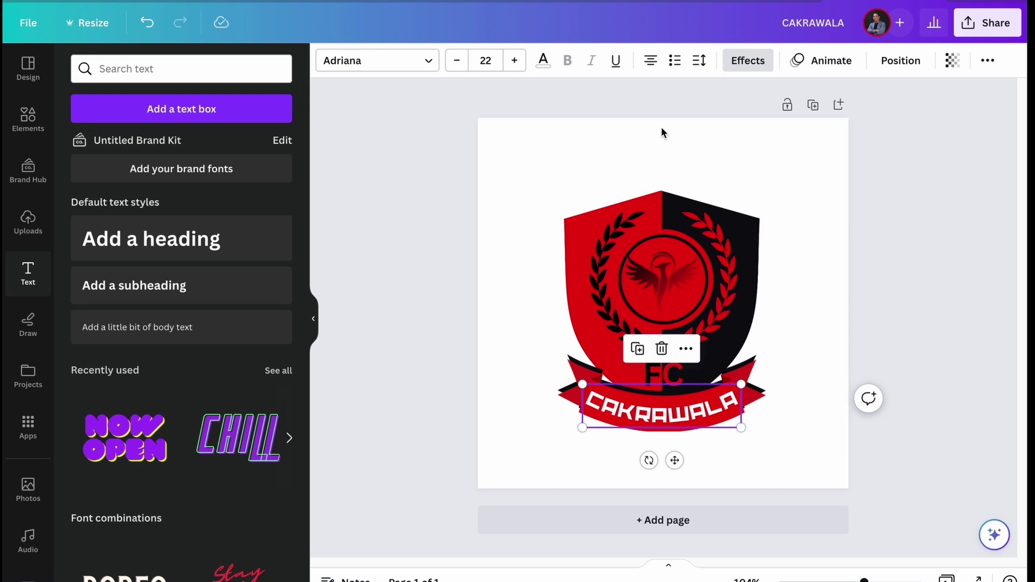
pyautogui.click(542, 60)
pyautogui.click(123, 144)
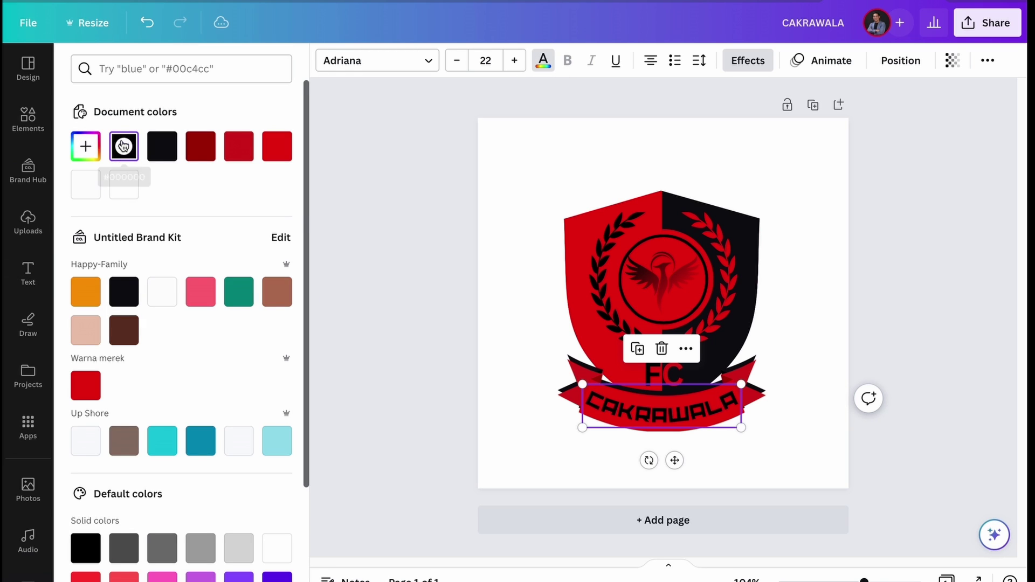
pyautogui.click(955, 353)
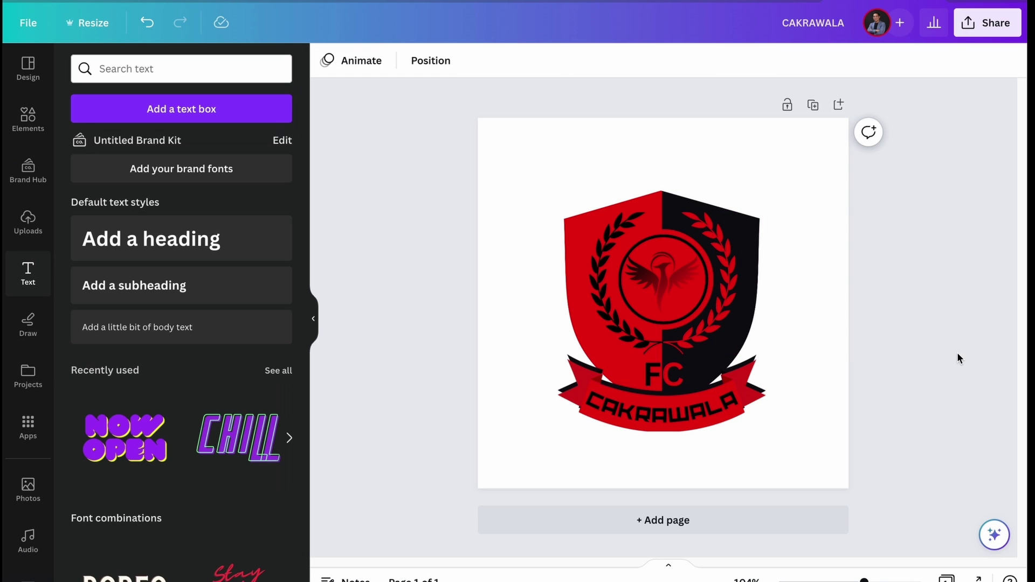
# Duplicate the page and recolour the black half of the laurel wreath white on the copy
pyautogui.click(812, 104)
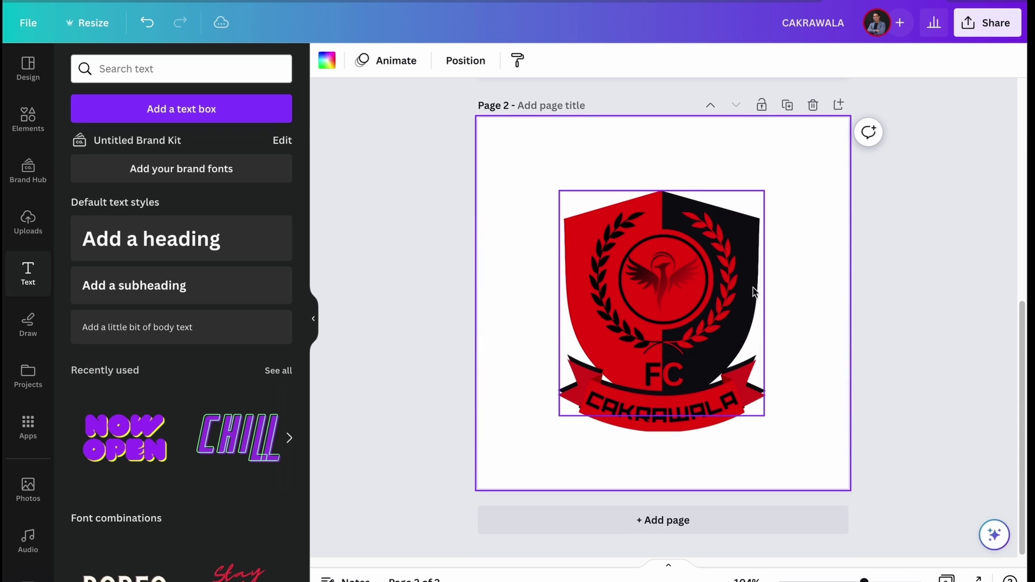
pyautogui.click(716, 258)
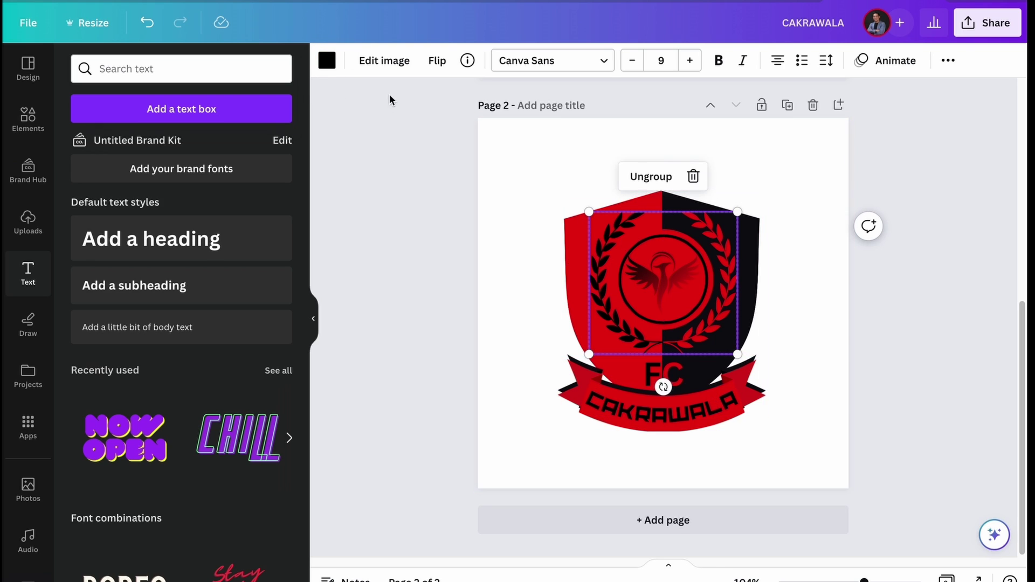
pyautogui.click(326, 66)
pyautogui.click(128, 187)
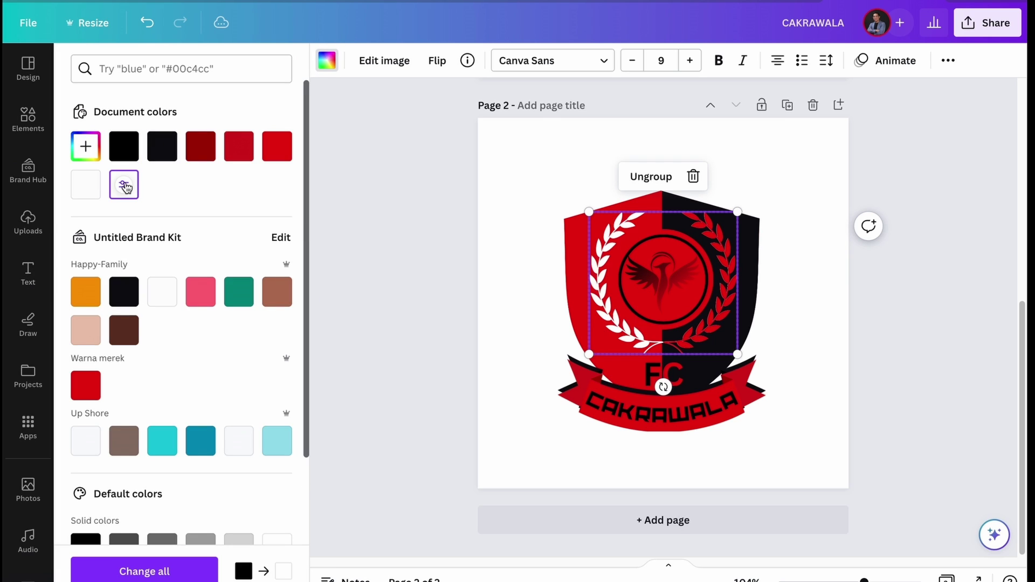
pyautogui.click(932, 400)
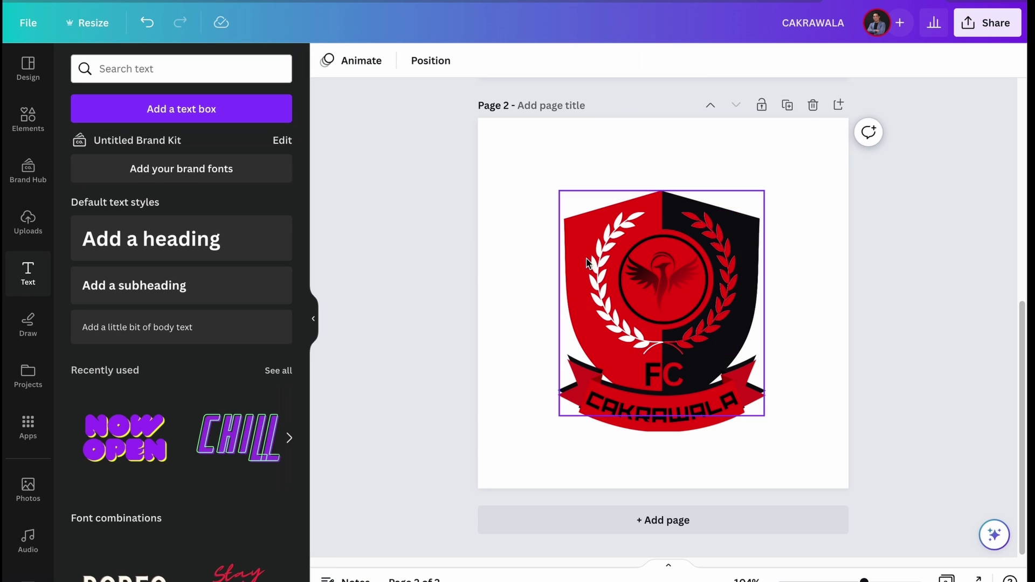
# Recolour the black parts of the central phoenix emblem and its ring white on page 2
pyautogui.click(659, 285)
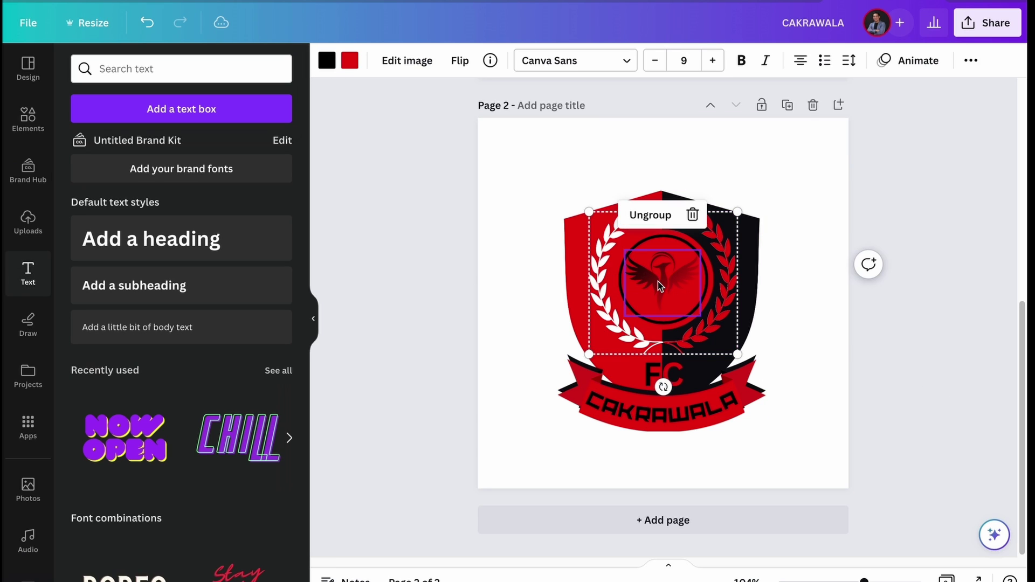
pyautogui.click(334, 63)
pyautogui.click(123, 184)
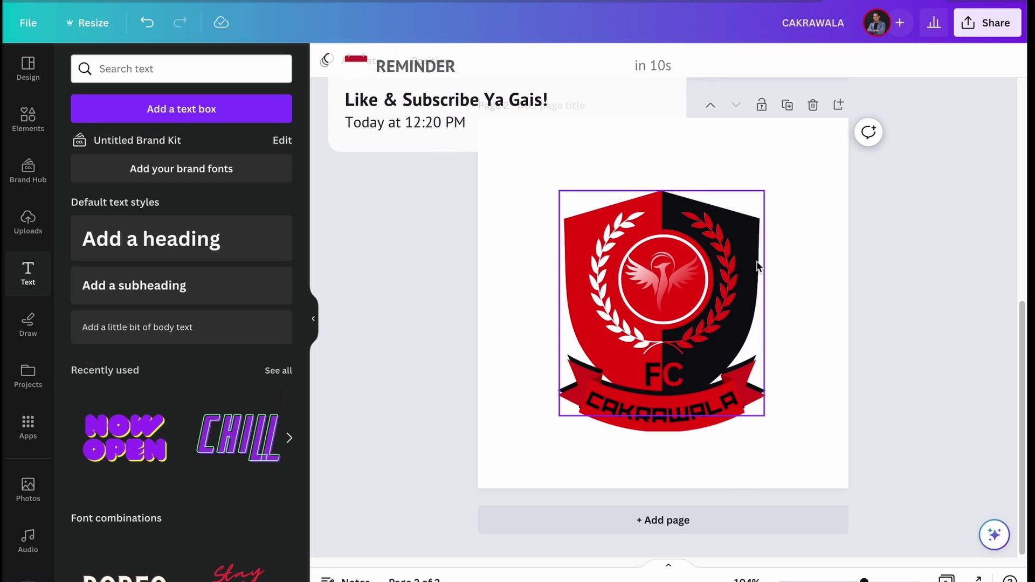
# Make an ungrouped copy of the shield on page 2 and delete the copy's red half
pyautogui.click(746, 233)
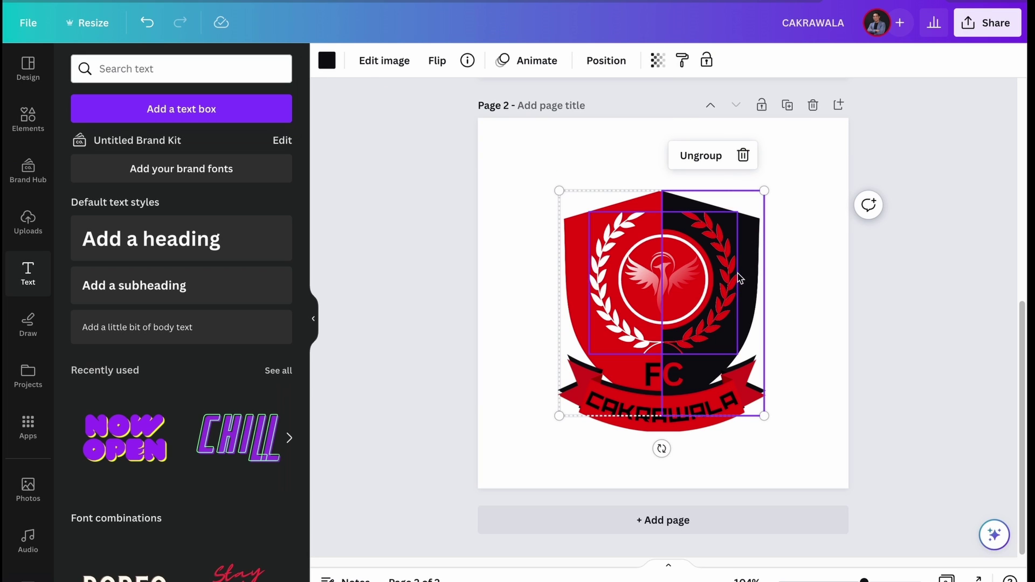
pyautogui.hotkey('ctrl', 'v')
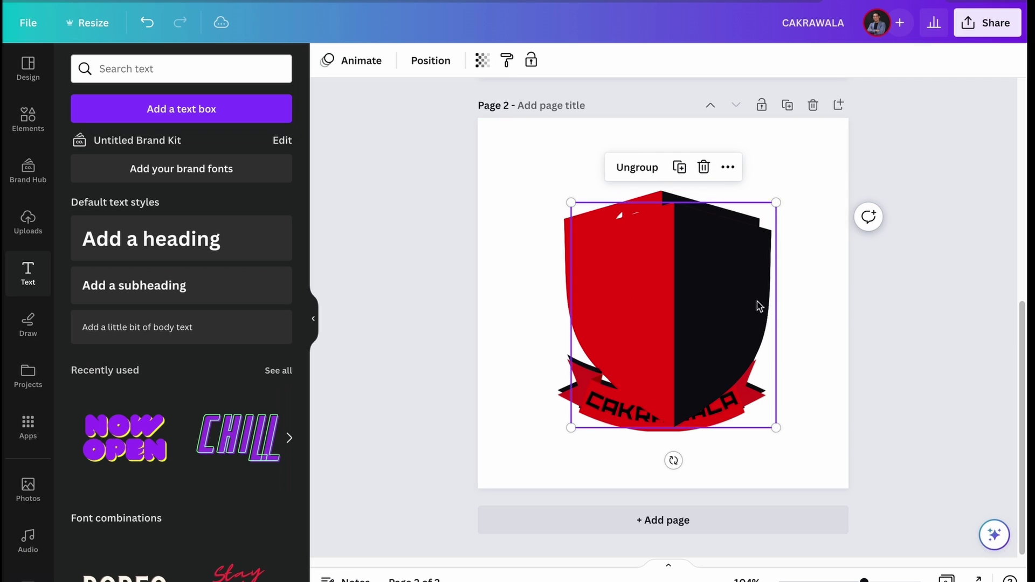
pyautogui.moveTo(746, 308); pyautogui.dragTo(711, 231)
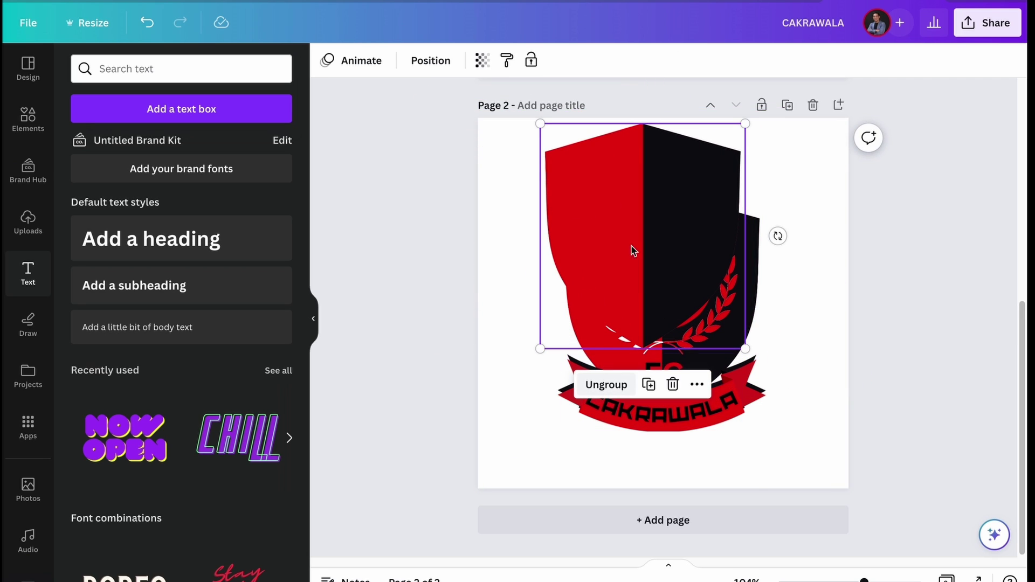
pyautogui.click(601, 385)
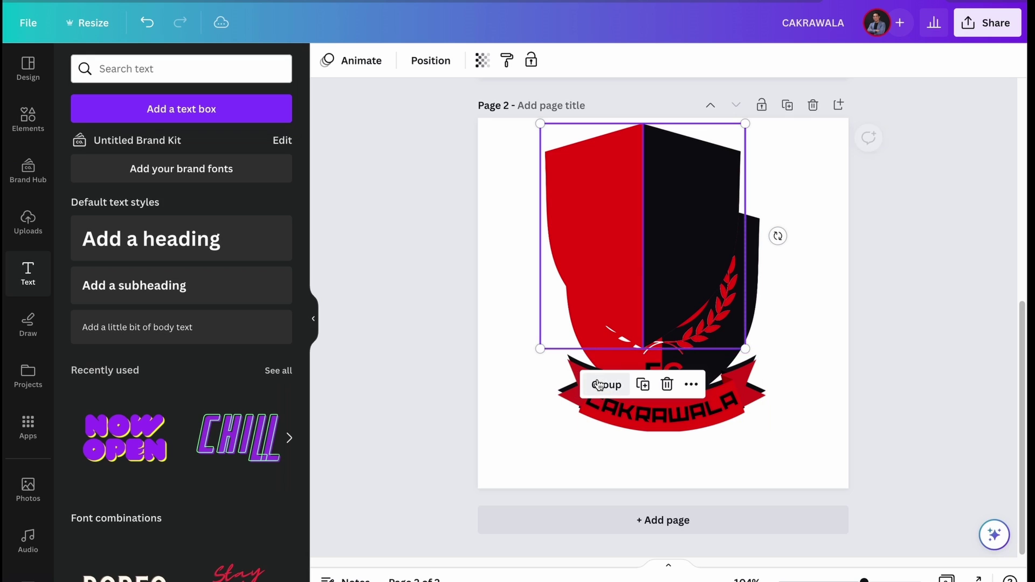
pyautogui.click(933, 155)
pyautogui.click(608, 169)
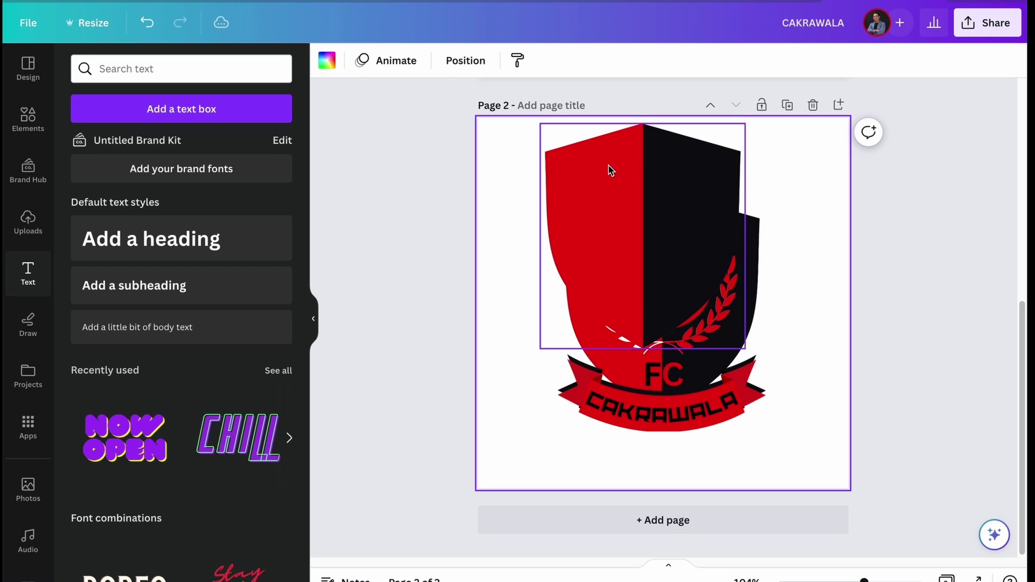
pyautogui.press('Delete')
# Align the copied black half over the shield's black side and crop it to a narrow vertical strip near the centre line
pyautogui.click(716, 179)
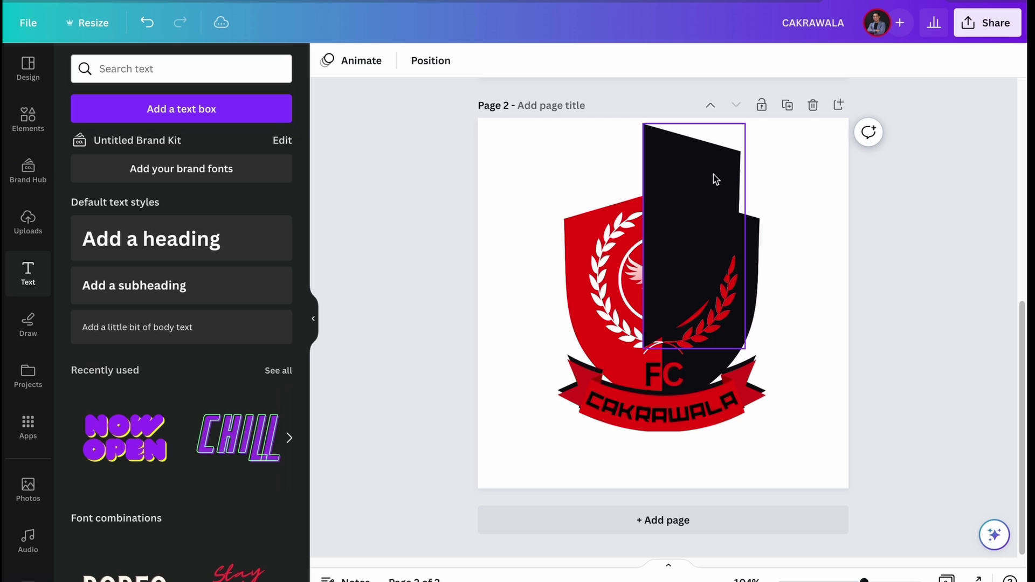
pyautogui.moveTo(702, 173); pyautogui.dragTo(719, 243)
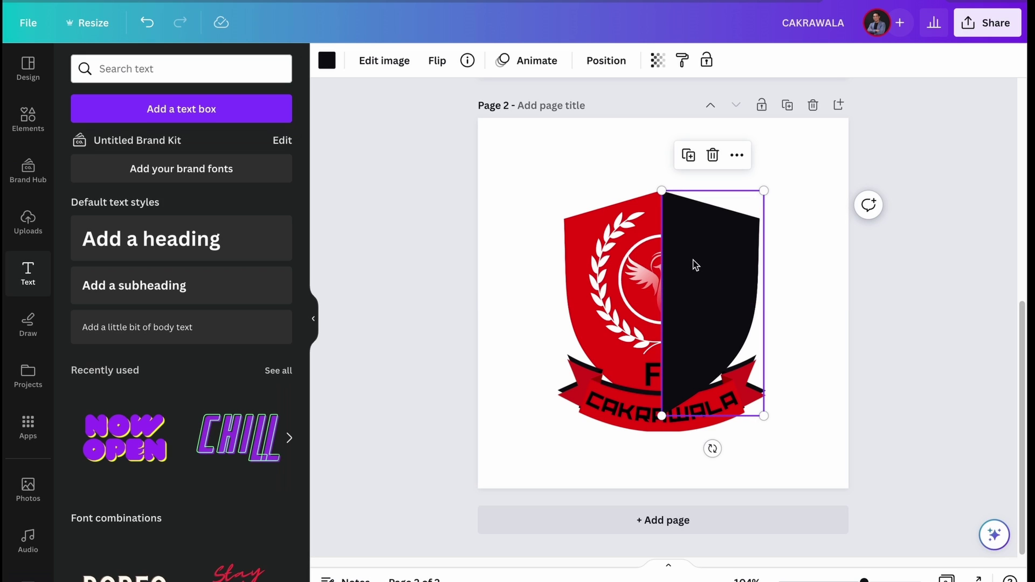
pyautogui.moveTo(723, 285); pyautogui.dragTo(726, 290)
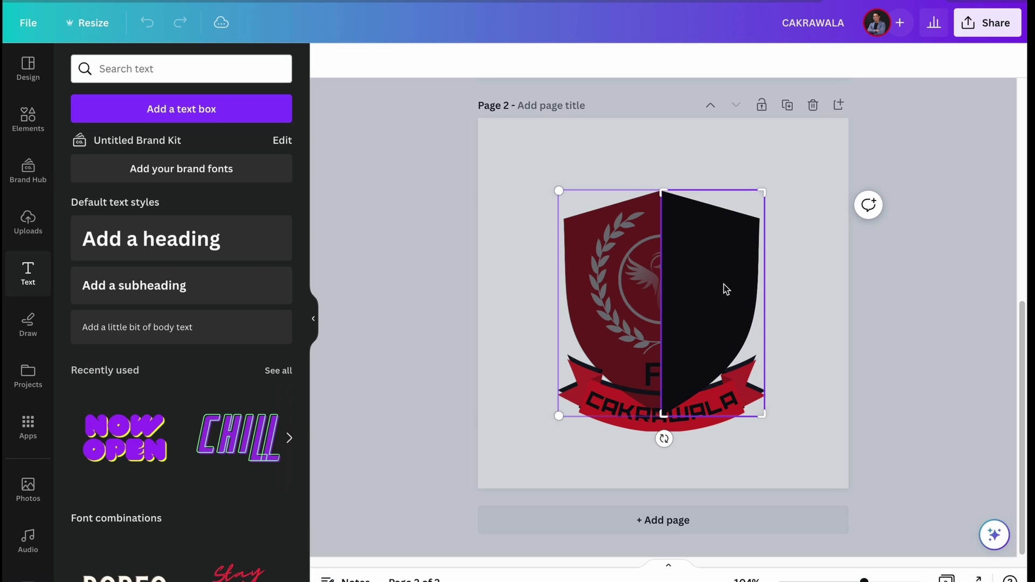
pyautogui.moveTo(663, 417); pyautogui.dragTo(679, 419)
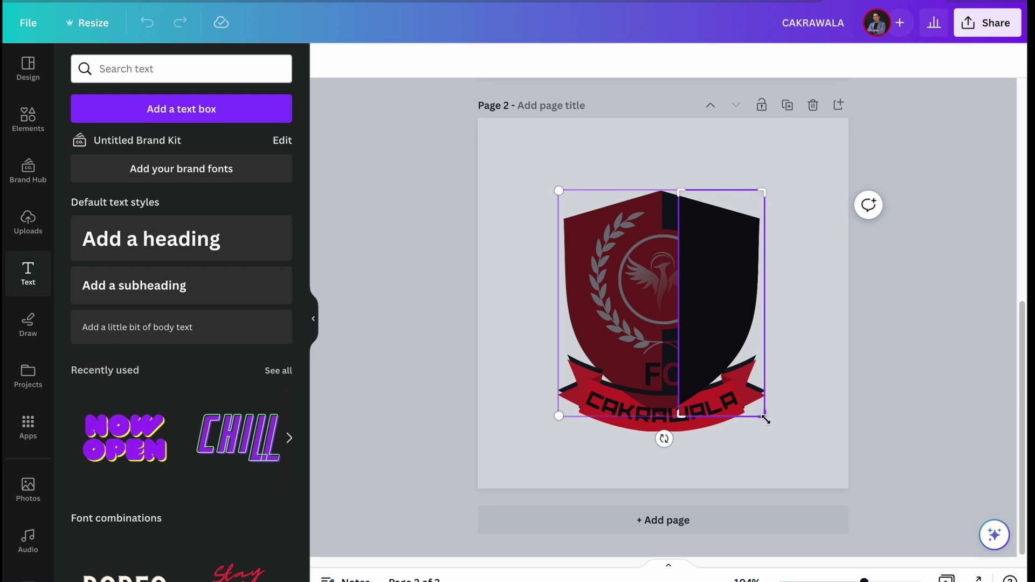
pyautogui.moveTo(764, 416); pyautogui.dragTo(693, 431)
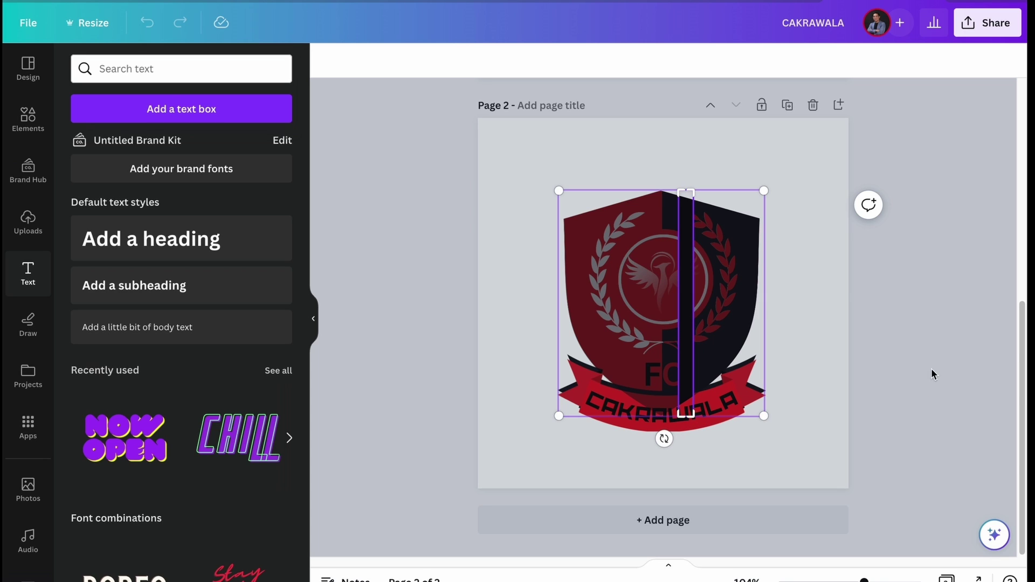
pyautogui.click(413, 97)
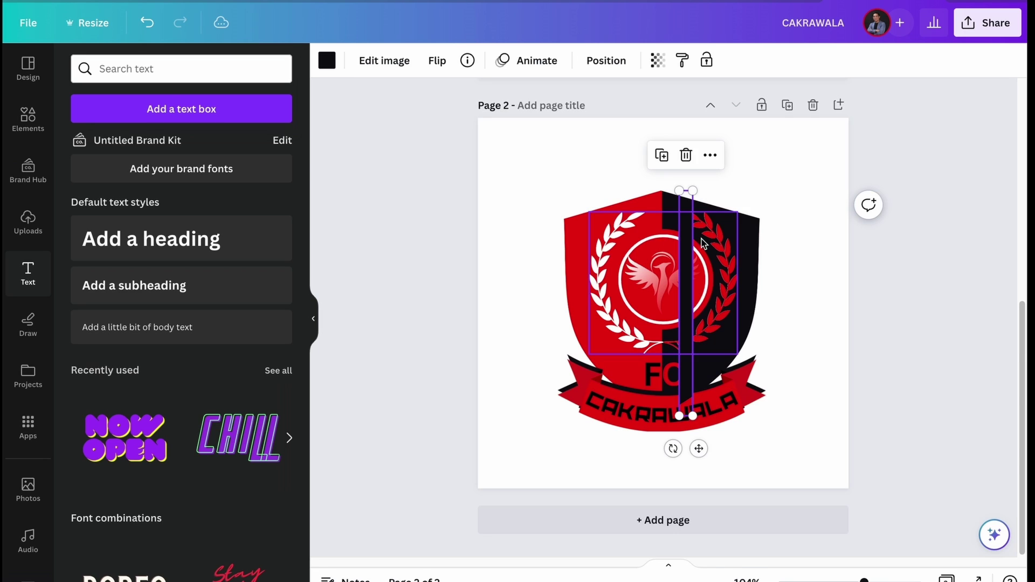
# Recolour the cropped vertical strip white and place a duplicate of it a short distance to its right
pyautogui.click(326, 61)
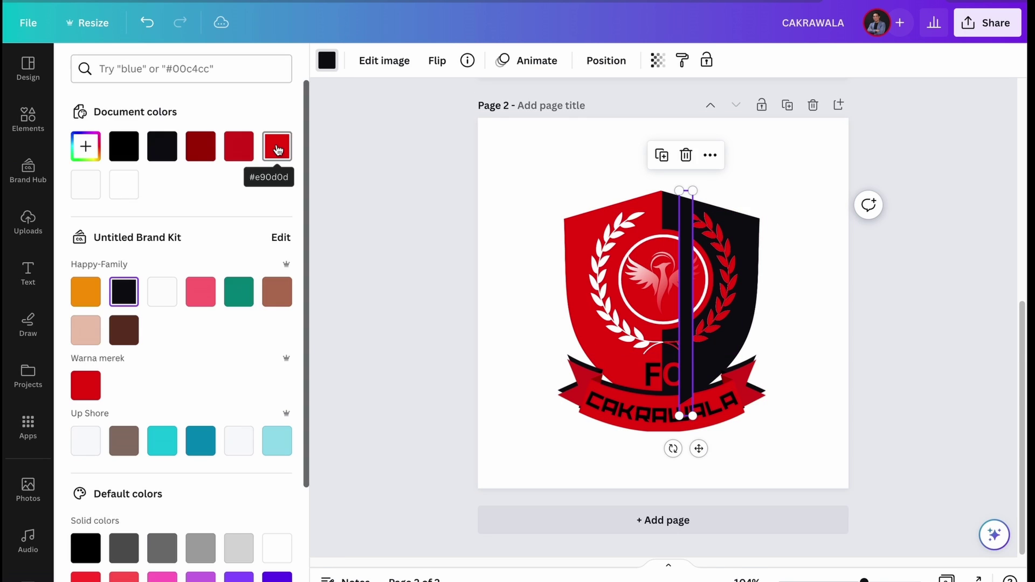
pyautogui.click(124, 186)
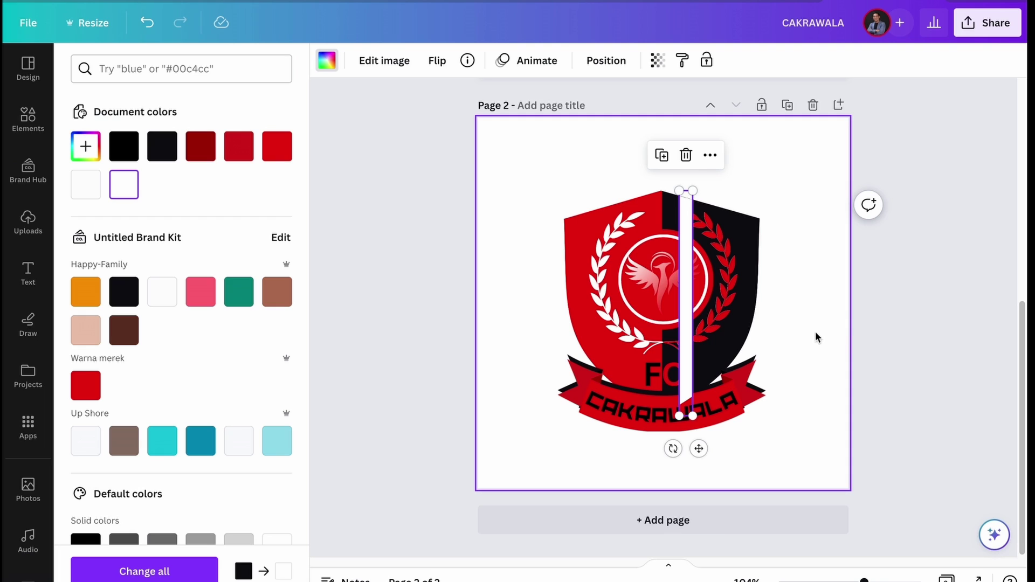
pyautogui.moveTo(681, 300); pyautogui.dragTo(712, 291)
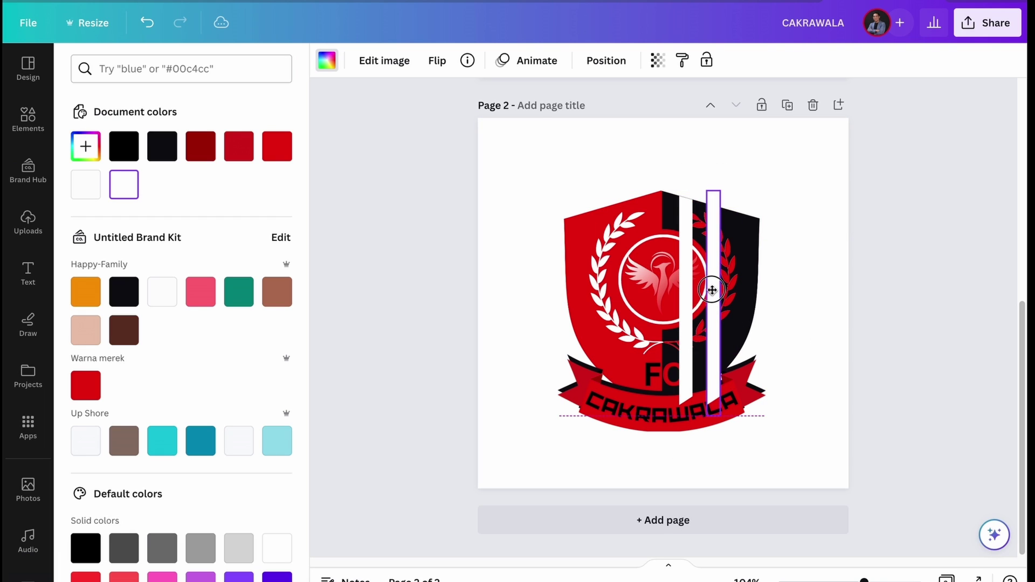
# Move the first white stripe on page 2 backward in the stacking order, just above the shield and behind the wreath, emblem and ribbon
pyautogui.click(686, 359)
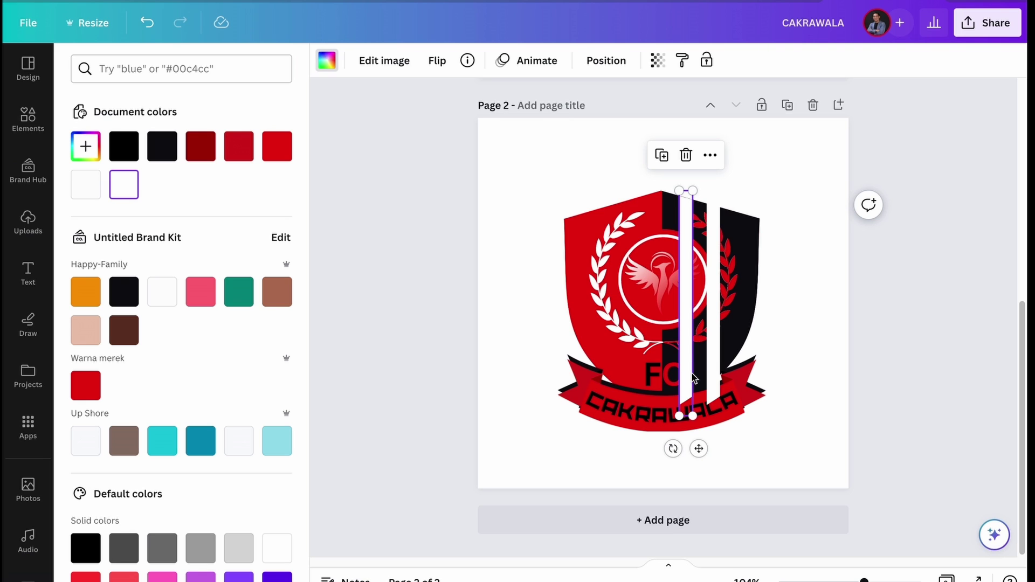
pyautogui.click(598, 62)
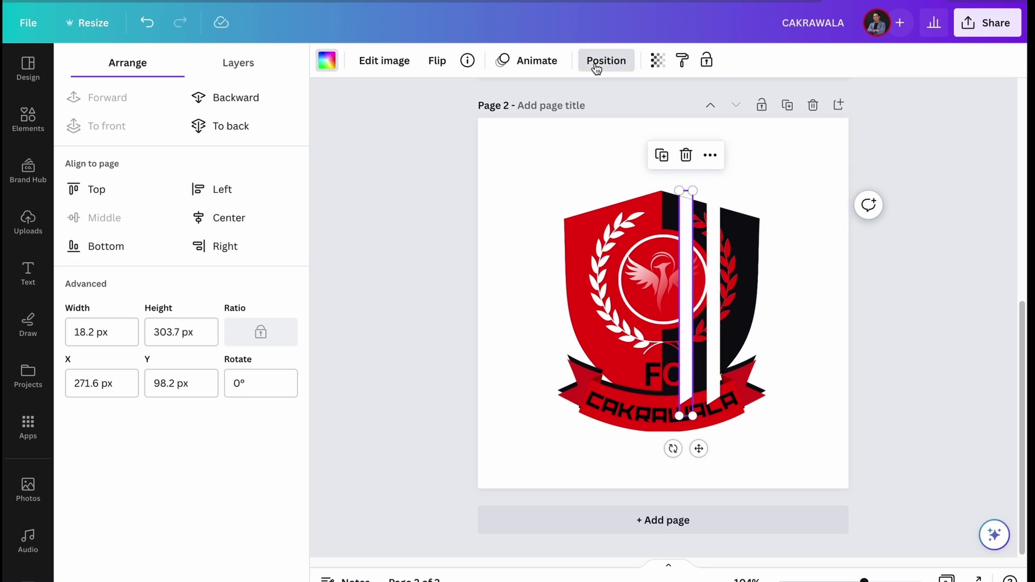
pyautogui.click(225, 99)
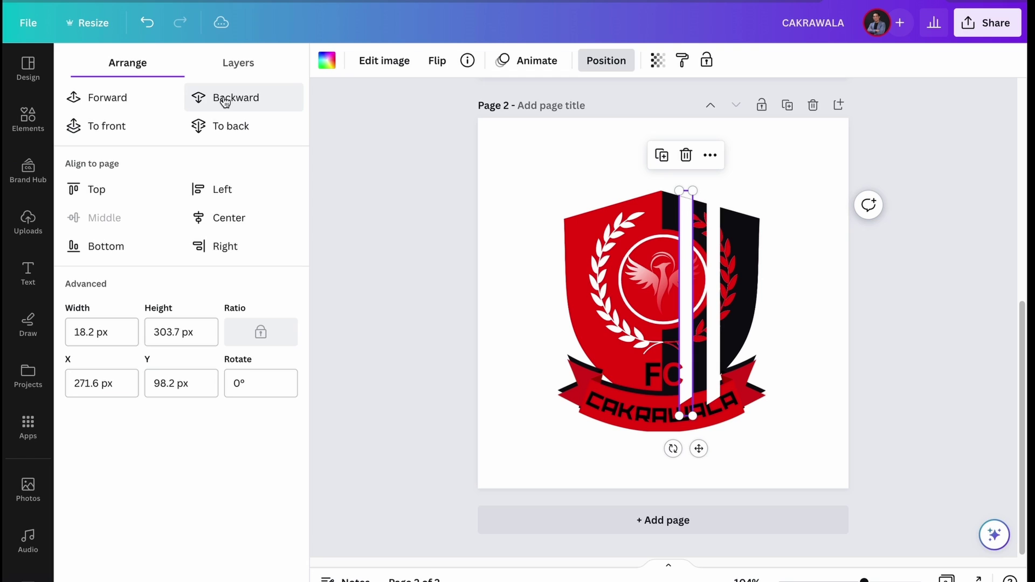
pyautogui.click(224, 100)
pyautogui.click(225, 100)
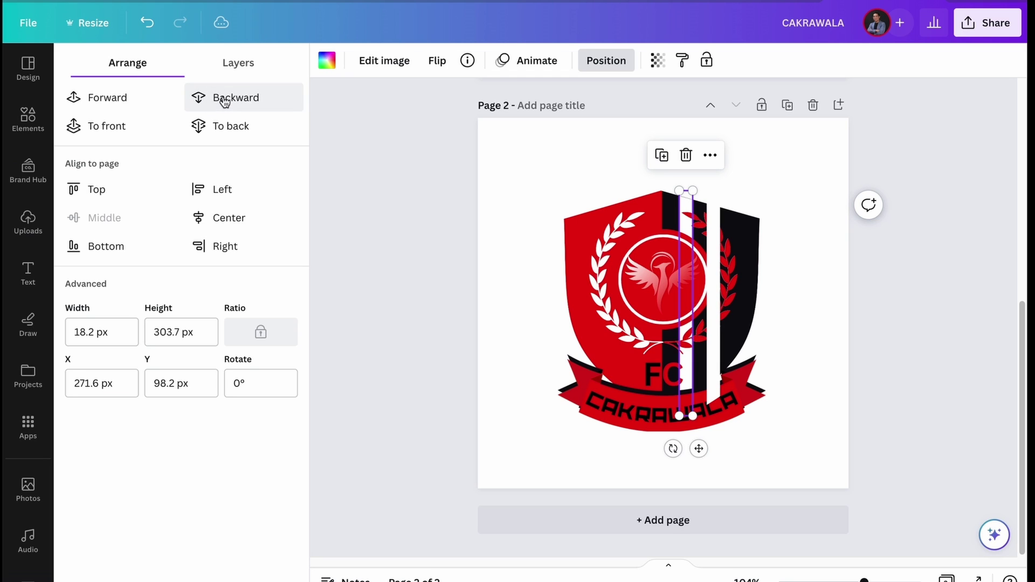
pyautogui.click(224, 99)
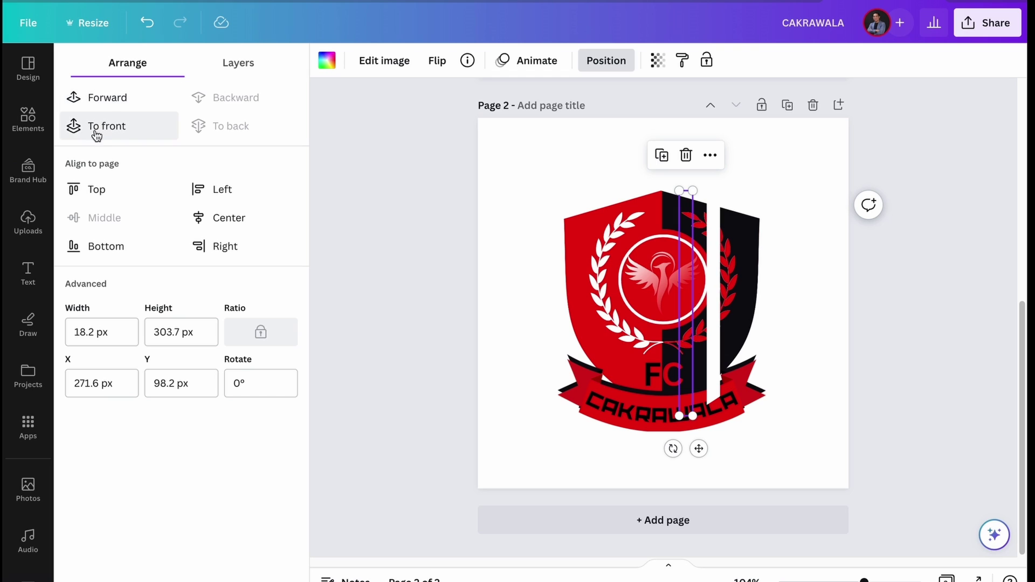
pyautogui.click(108, 100)
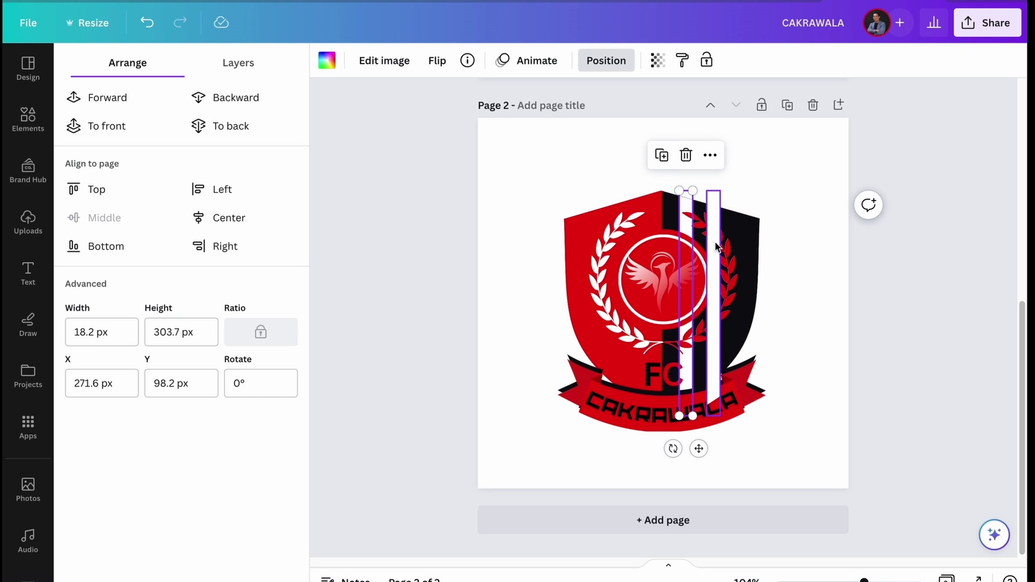
# Shift the image inside the second white stripe's crop to line up with the shield outline
pyautogui.press('t')
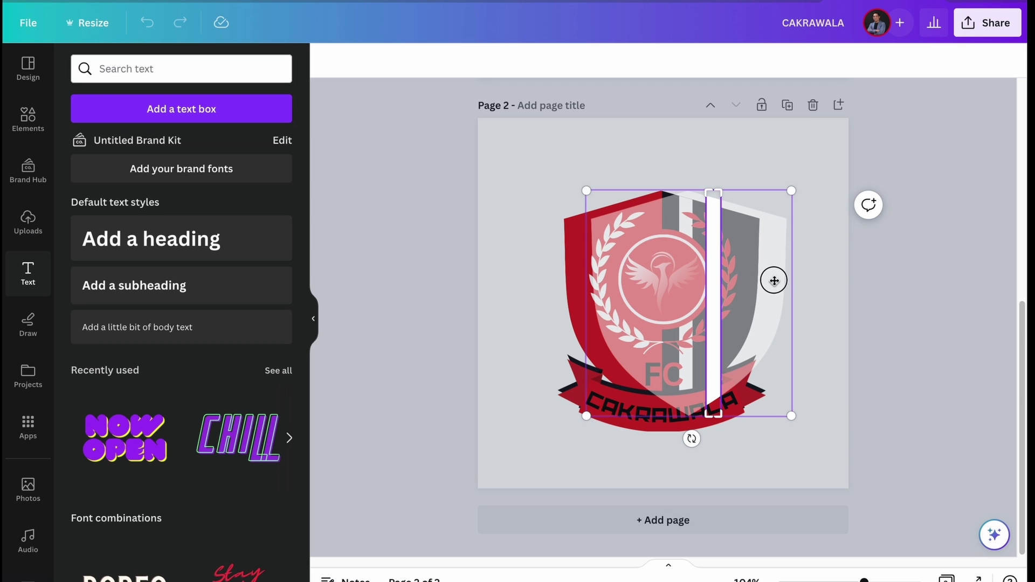
pyautogui.moveTo(775, 280); pyautogui.dragTo(739, 287)
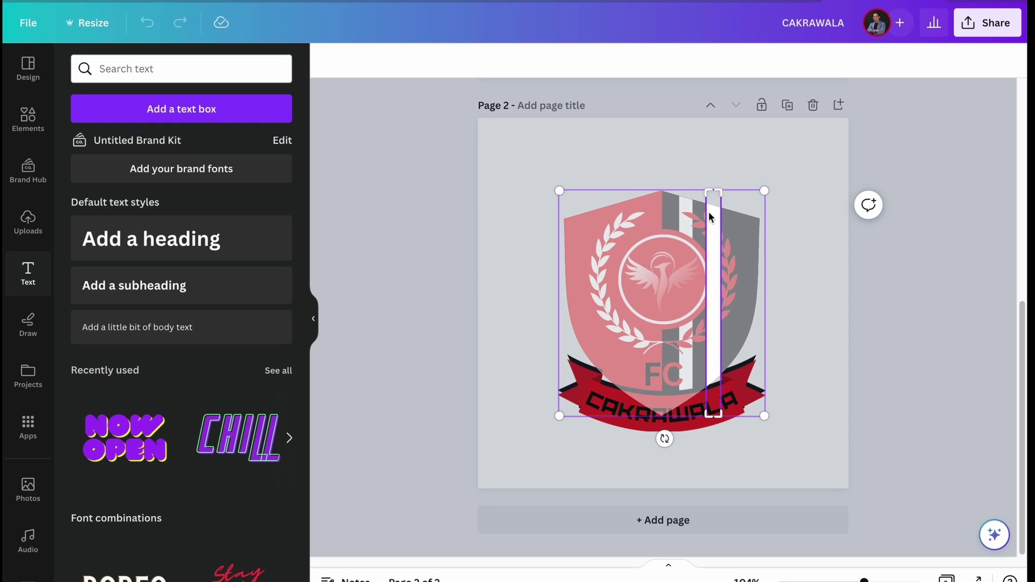
pyautogui.click(813, 261)
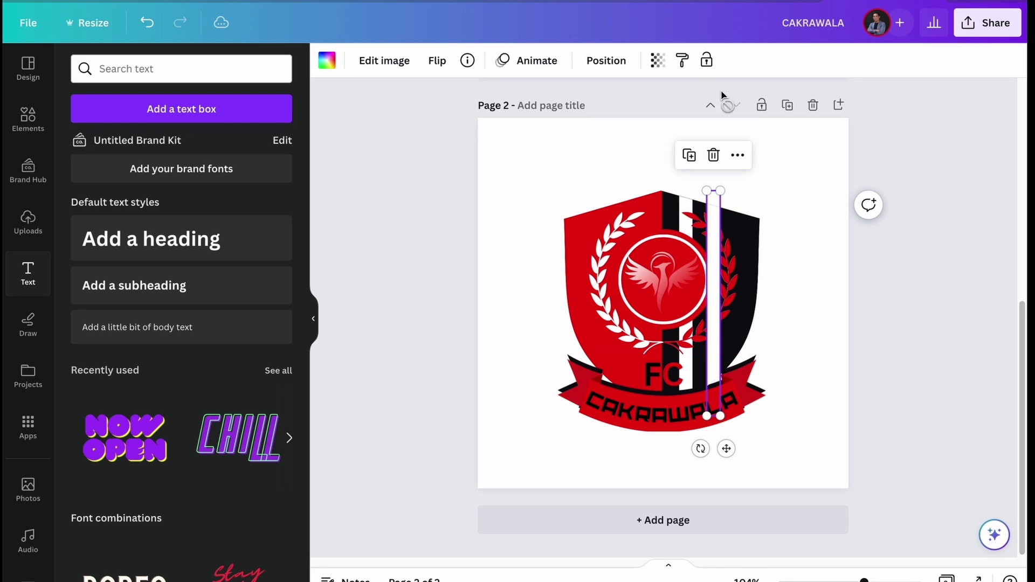
# Move the second white stripe backward in the stacking order, just above the shield and behind the wreath and ribbon
pyautogui.click(605, 60)
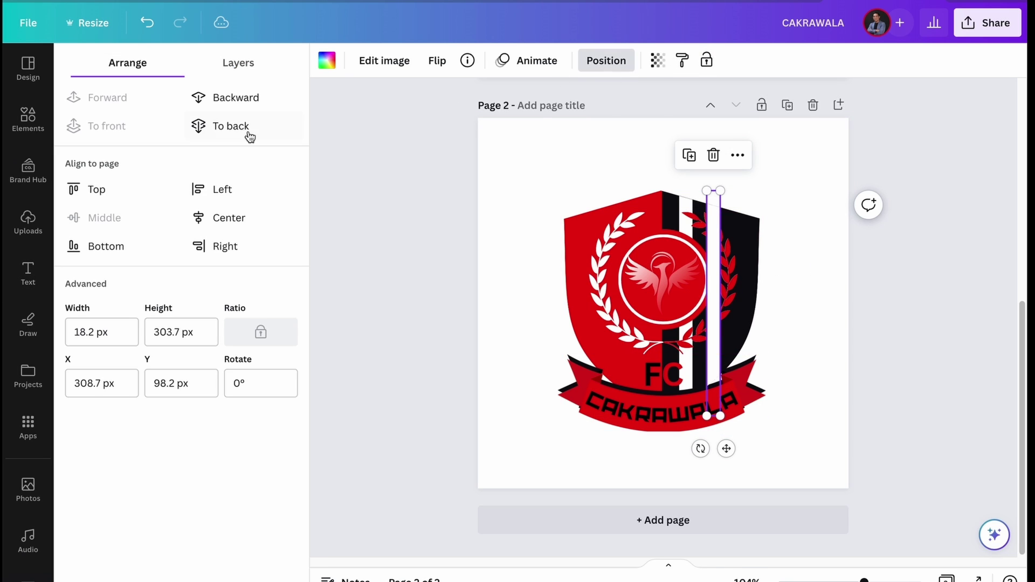
pyautogui.click(226, 96)
pyautogui.click(225, 94)
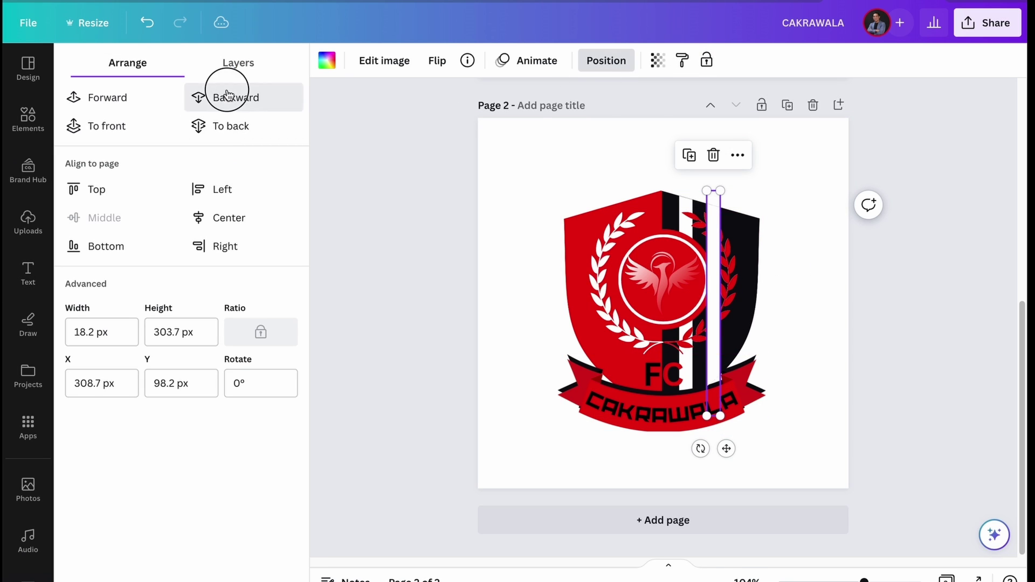
pyautogui.click(76, 102)
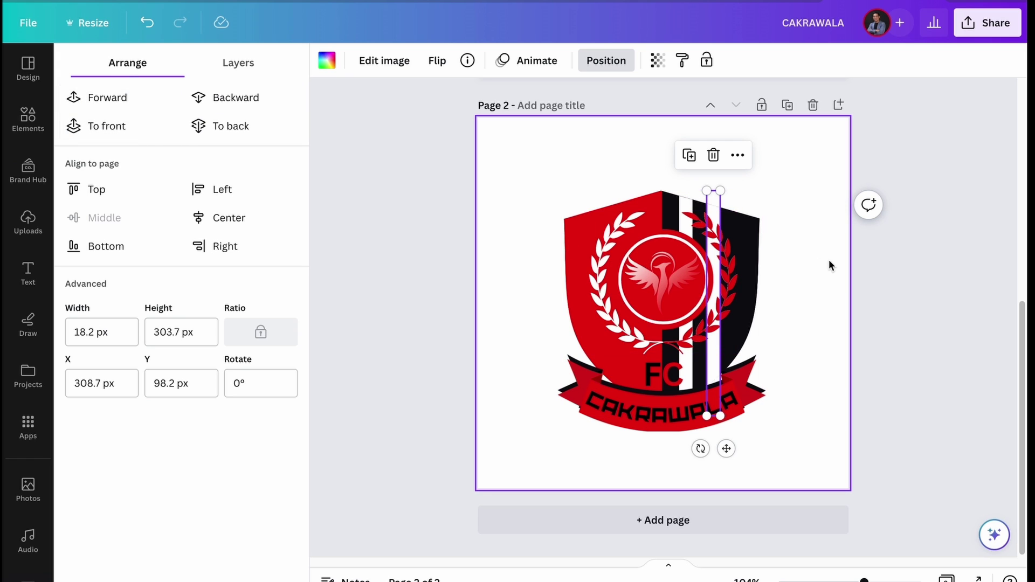
# Place a duplicate of the second stripe near the shield's right edge and shift its cropped image to match the shield outline
pyautogui.hotkey('ctrl', 'd')
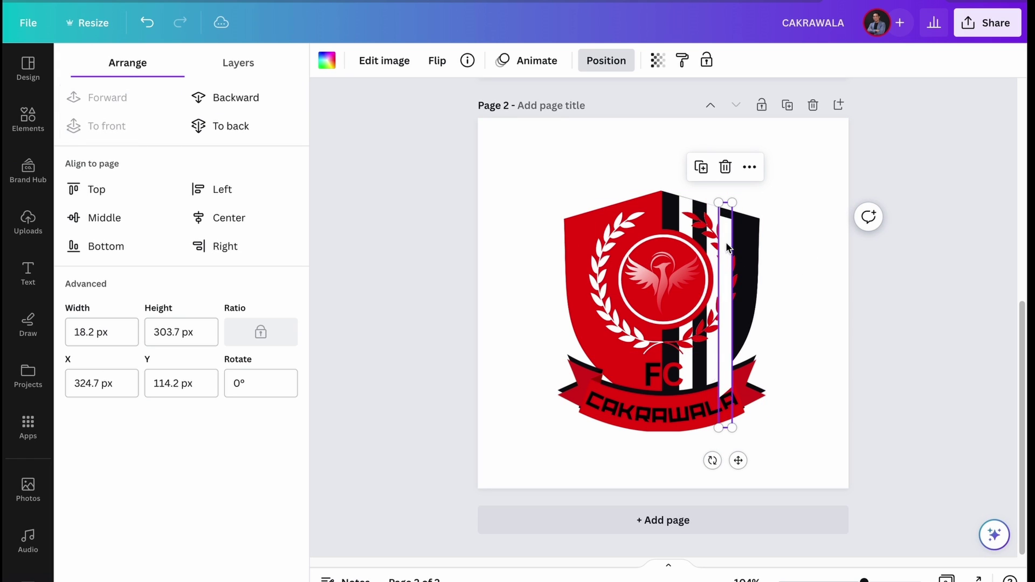
pyautogui.moveTo(734, 241)
pyautogui.mouseDown()
pyautogui.moveTo(747, 230)
pyautogui.moveTo(741, 254)
pyautogui.mouseUp()
pyautogui.press('t')
pyautogui.click(746, 231)
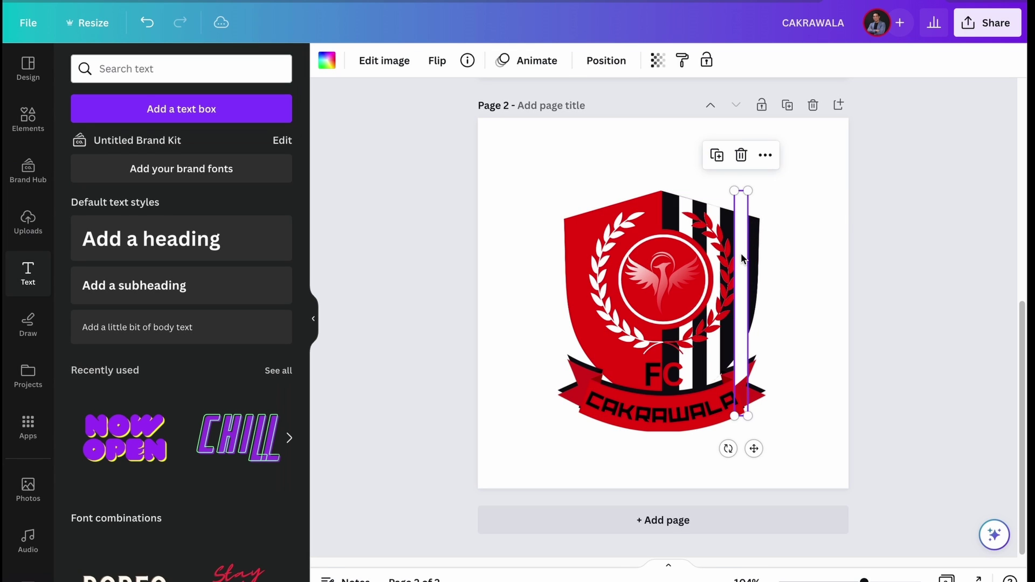
pyautogui.click(741, 254)
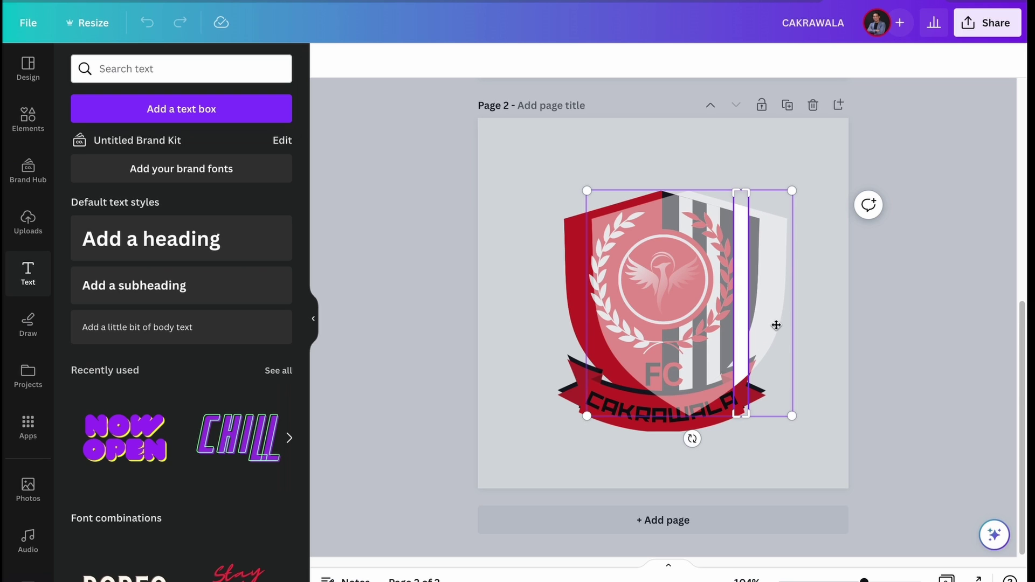
pyautogui.moveTo(757, 314); pyautogui.dragTo(729, 316)
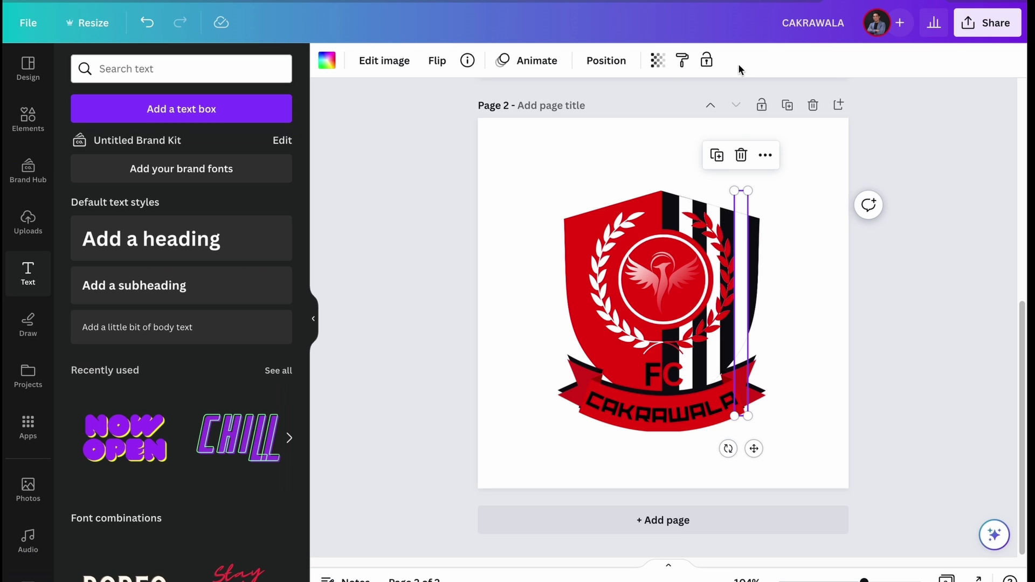
# Move the third white stripe backward in the stacking order, behind the wreath and the CAKRAWALA ribbon
pyautogui.click(606, 60)
pyautogui.click(231, 101)
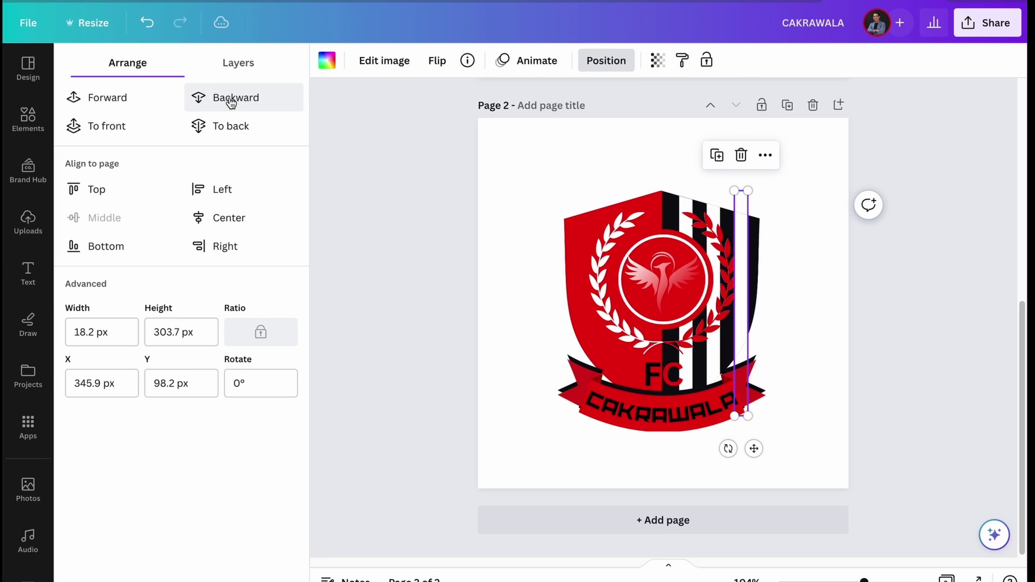
pyautogui.click(231, 101)
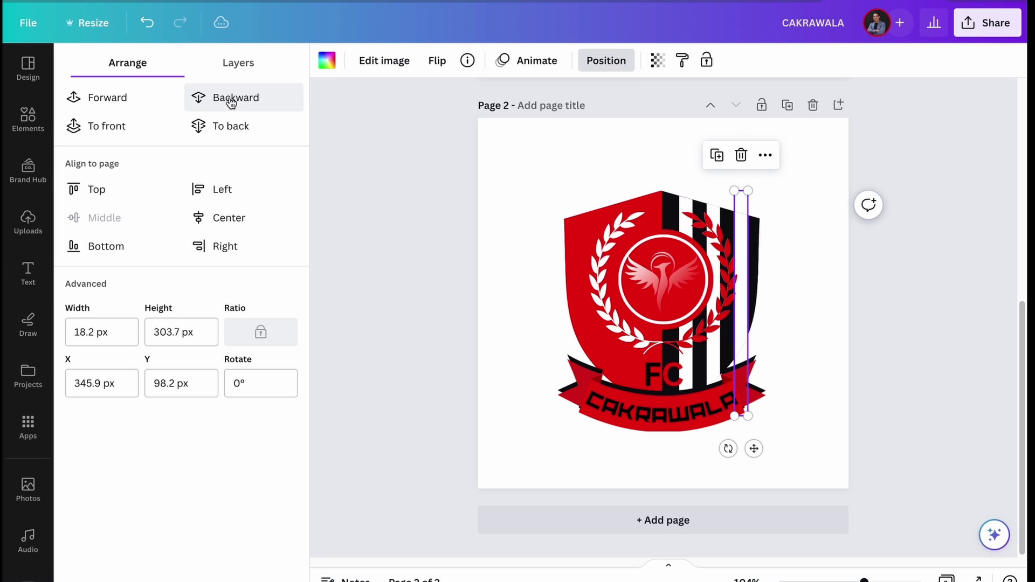
pyautogui.click(828, 297)
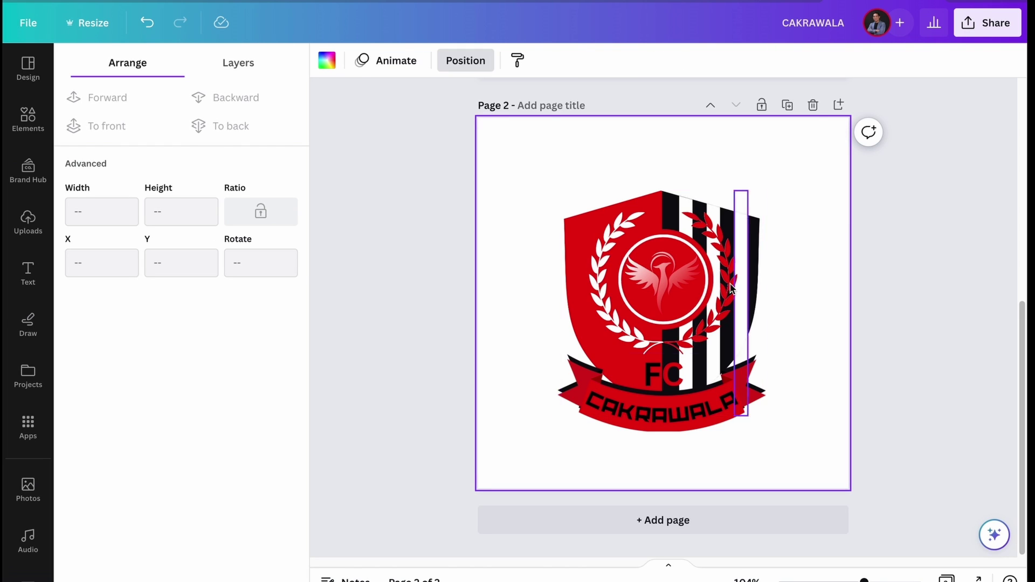
# Recolour all three white vertical stripes on the shield bright red
pyautogui.click(741, 324)
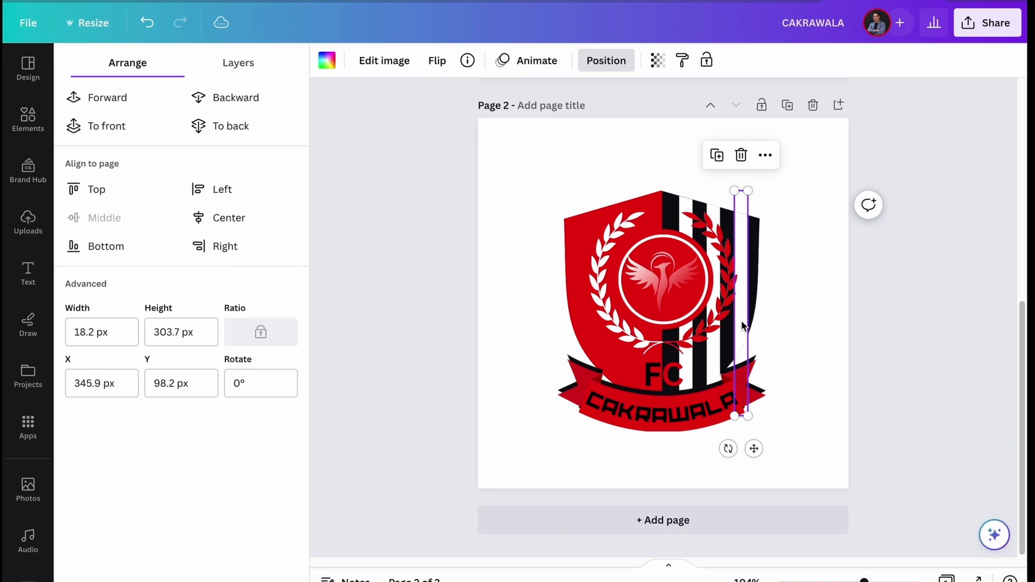
pyautogui.click(327, 60)
pyautogui.click(277, 146)
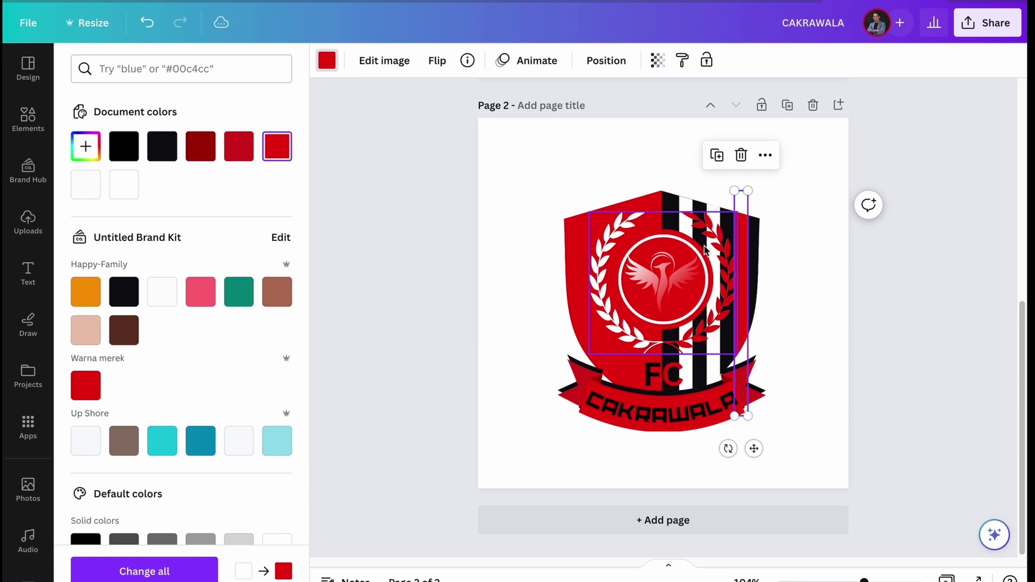
pyautogui.click(715, 224)
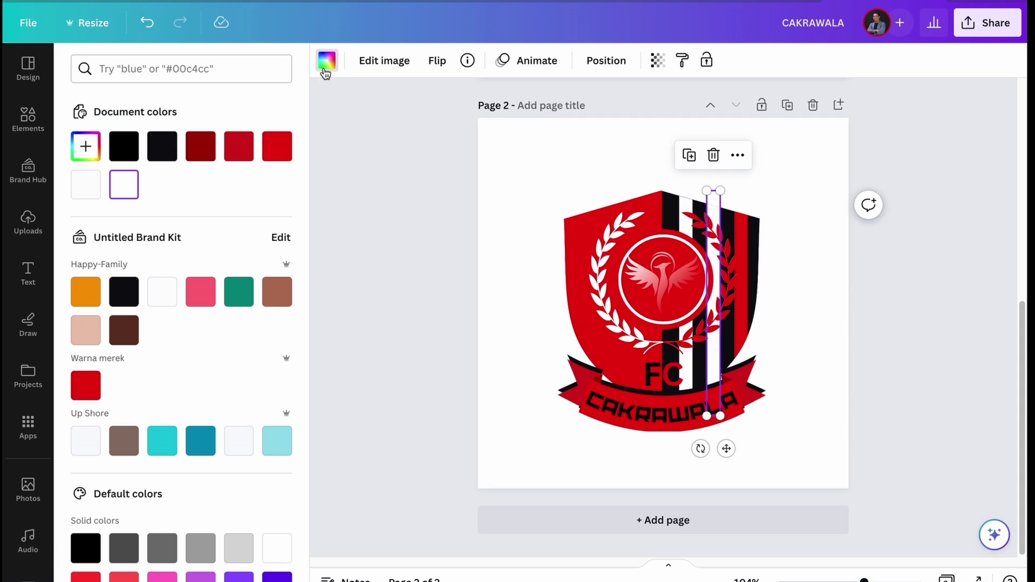
pyautogui.click(289, 148)
pyautogui.click(687, 215)
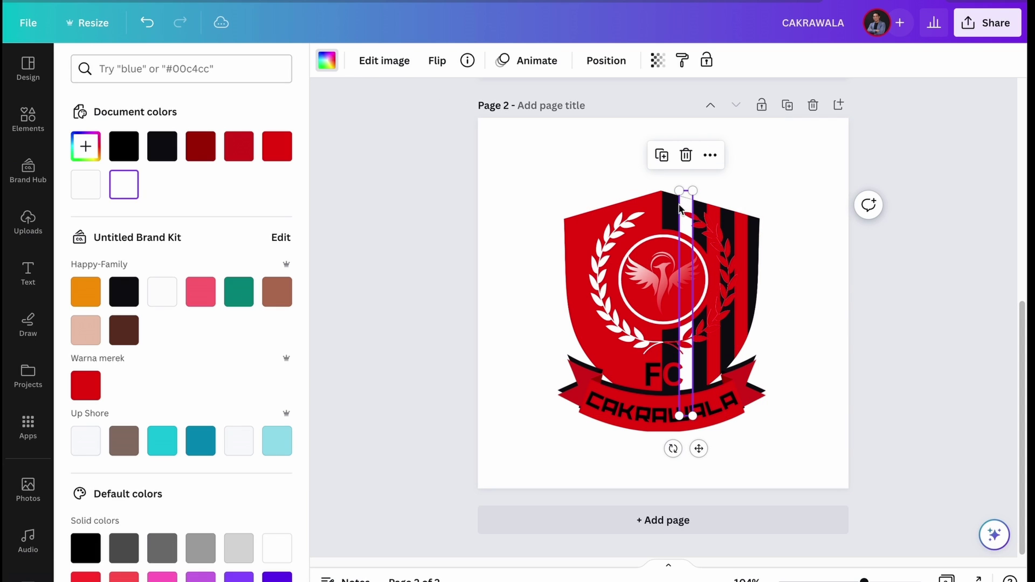
pyautogui.click(277, 146)
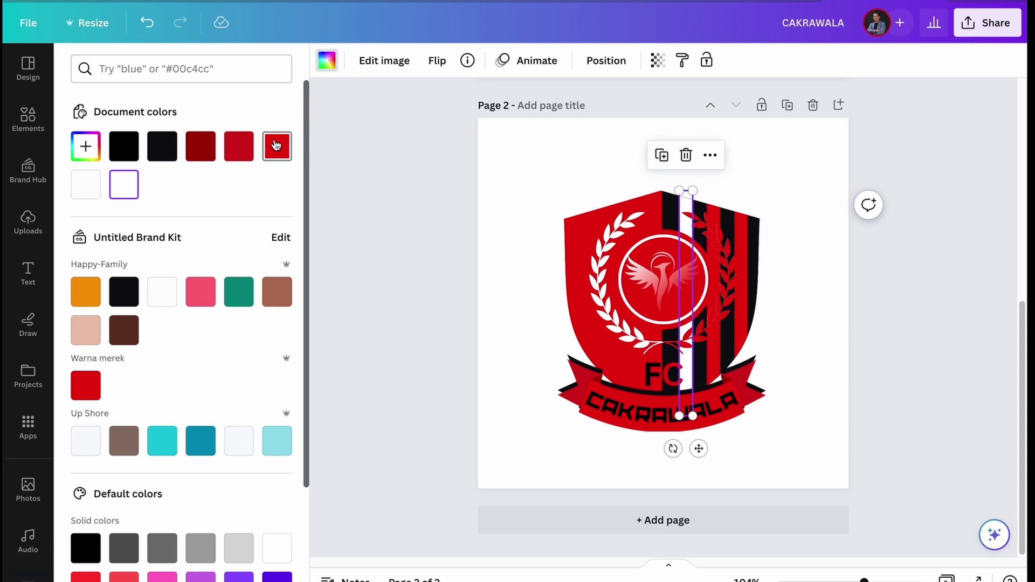
pyautogui.click(913, 328)
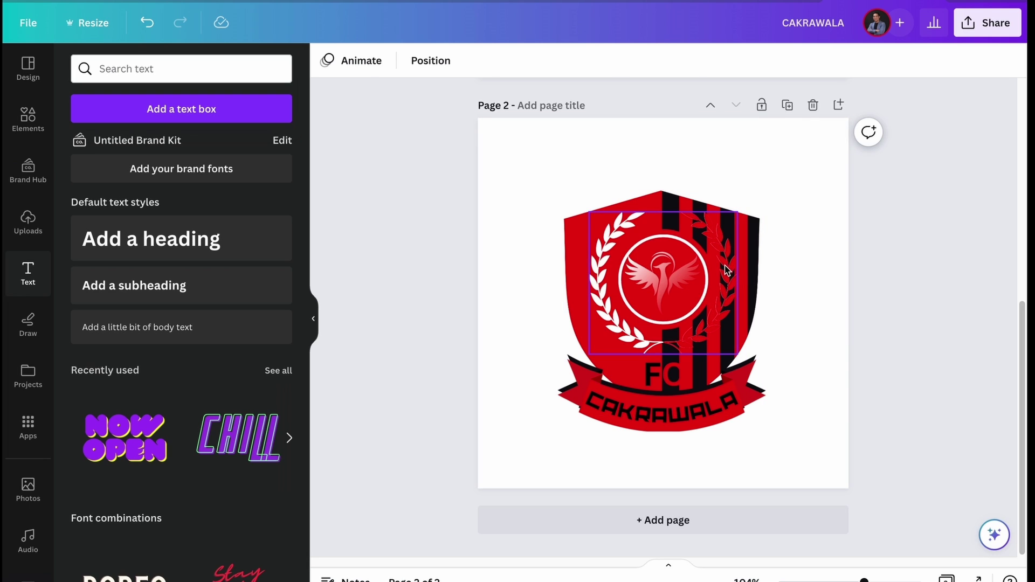
# Recolour the right half of the wreath white
pyautogui.click(718, 243)
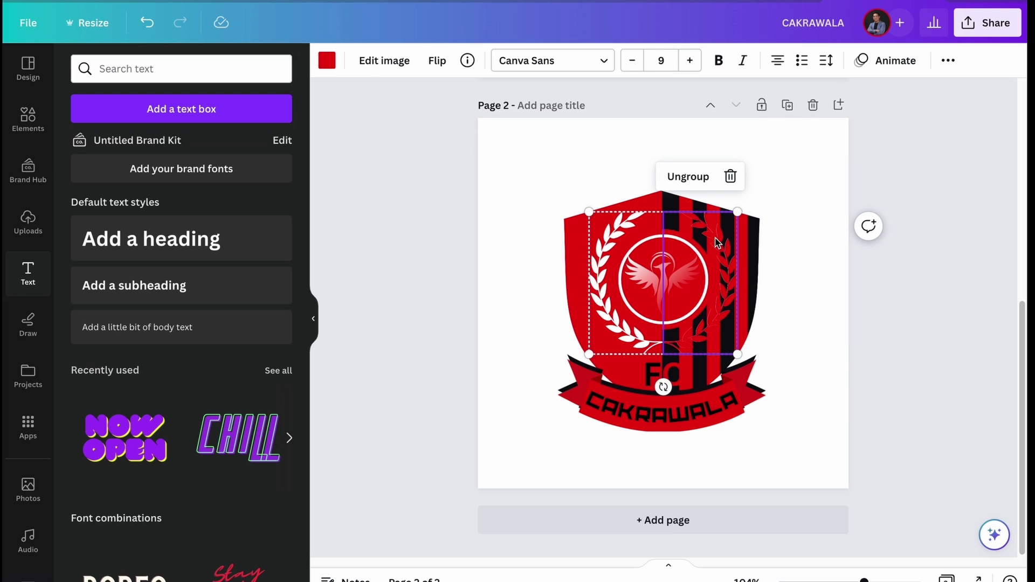
pyautogui.click(327, 60)
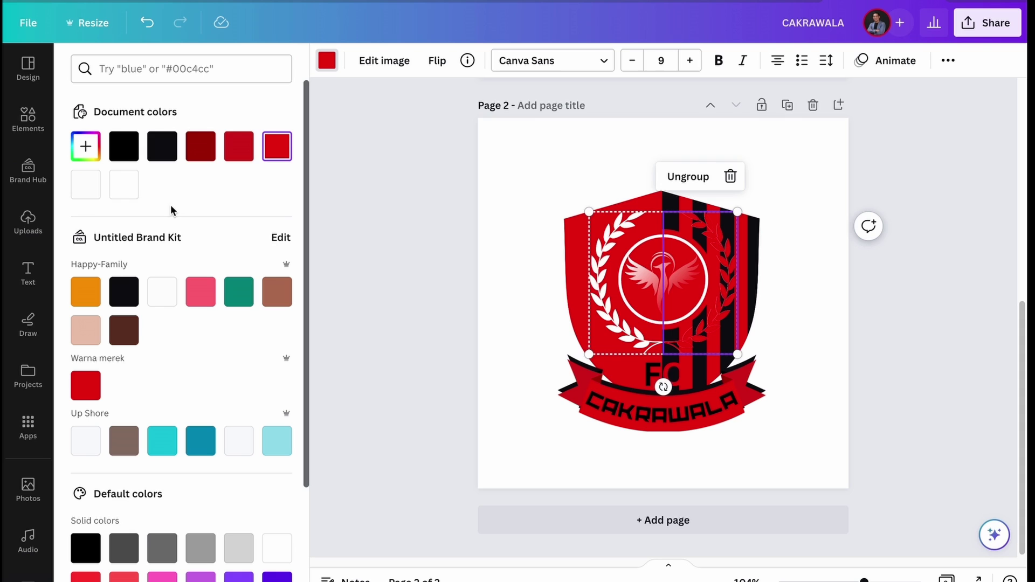
pyautogui.click(86, 184)
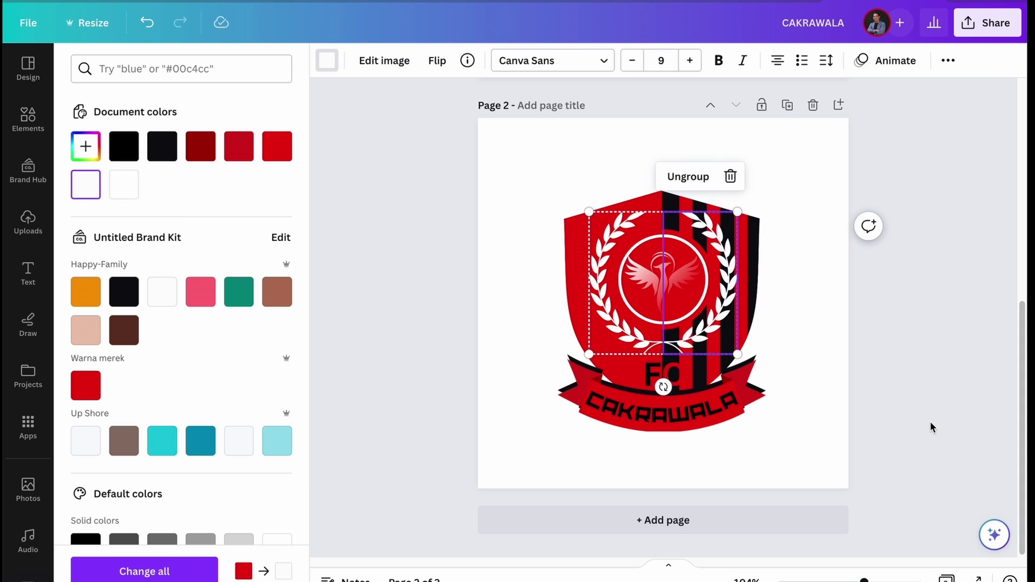
# Recolour the left half of the wreath black
pyautogui.click(598, 250)
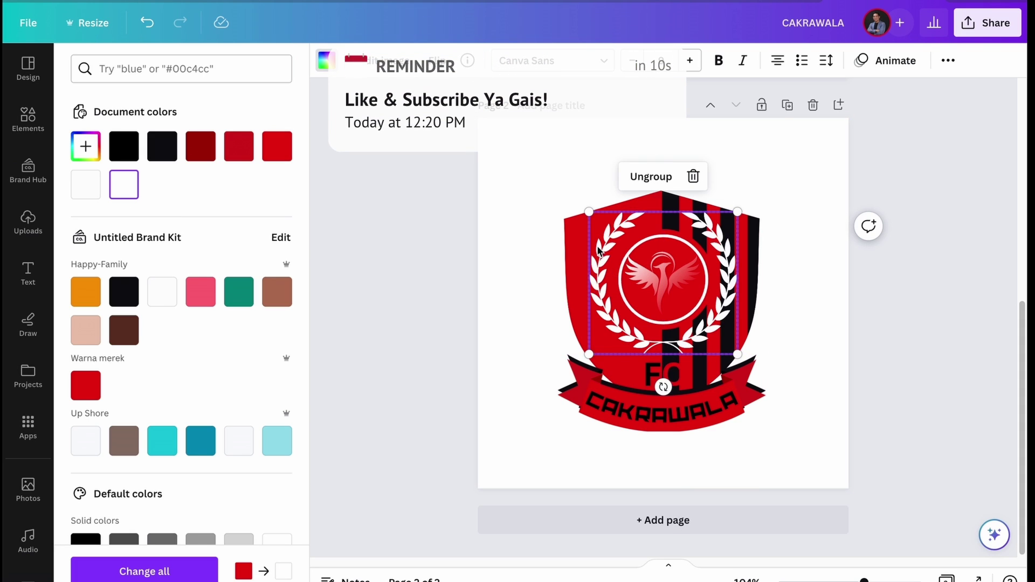
pyautogui.click(608, 254)
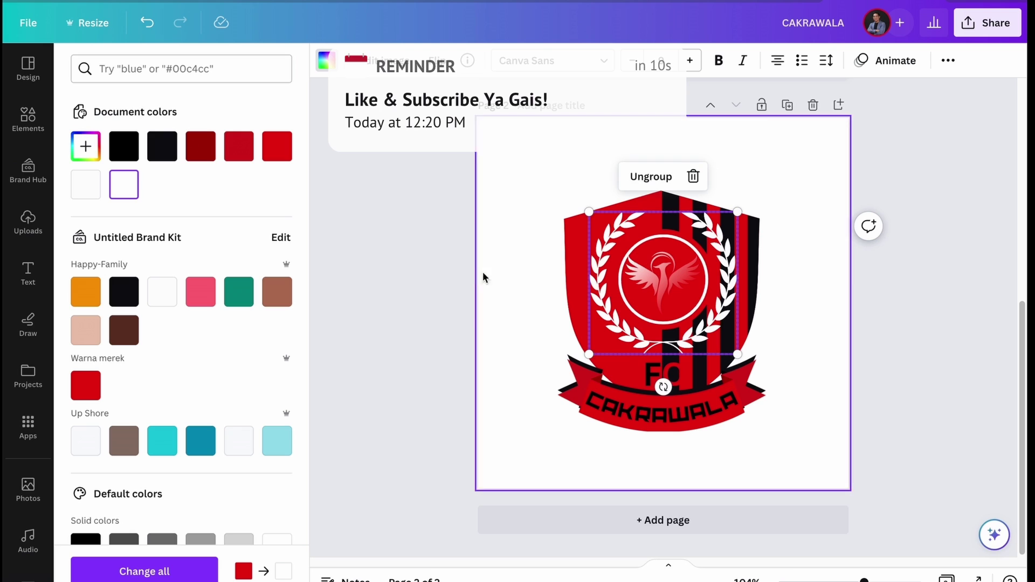
pyautogui.click(611, 255)
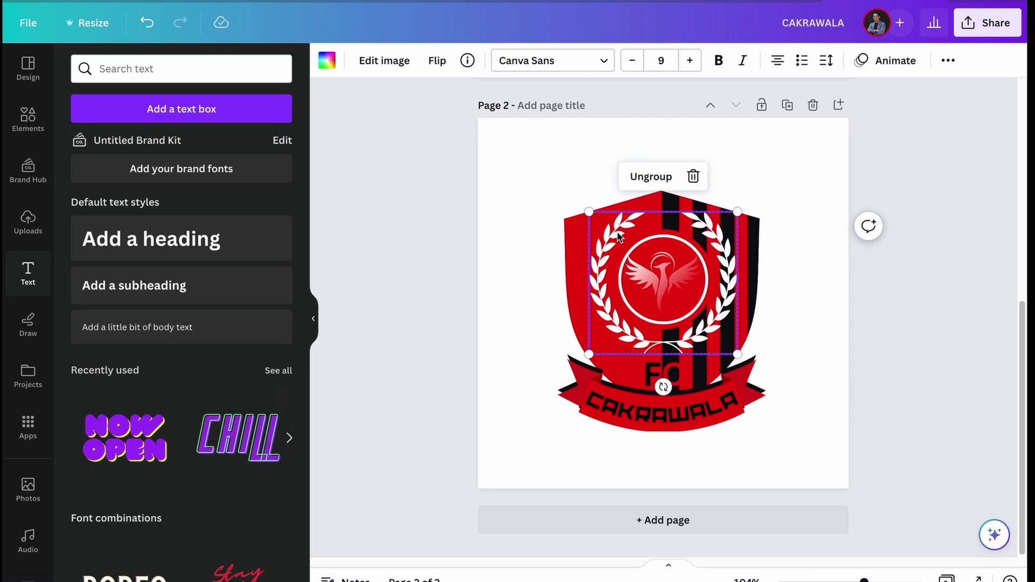
pyautogui.click(327, 59)
pyautogui.click(162, 146)
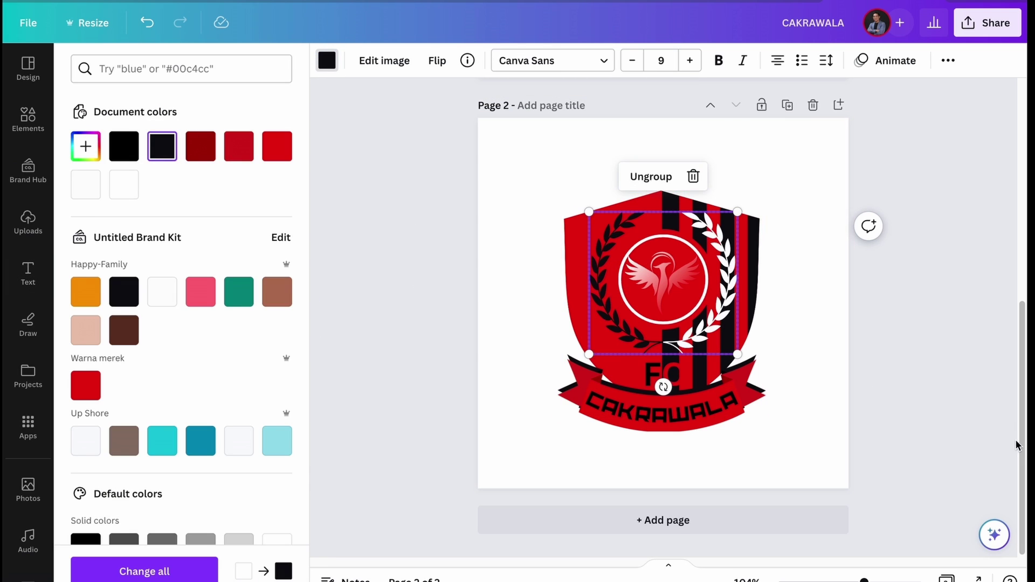
pyautogui.click(924, 392)
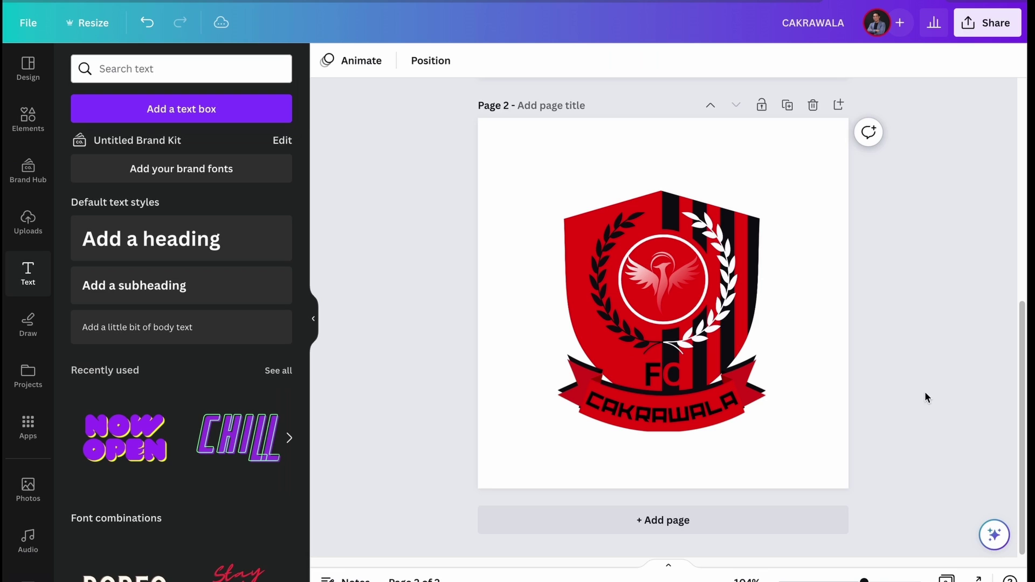
# Recolour the letter C of the FC text on the shield white
pyautogui.click(678, 372)
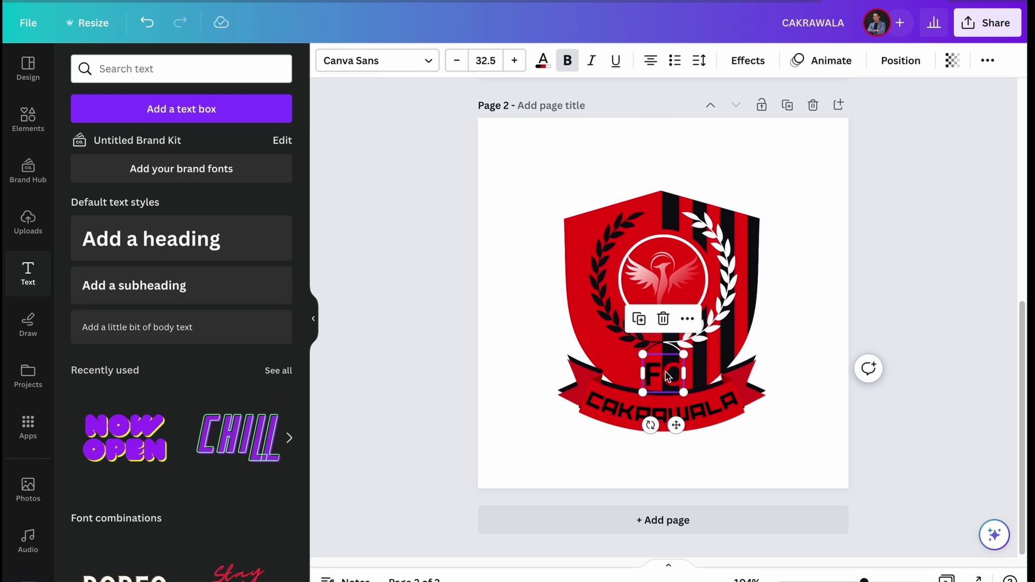
pyautogui.doubleClick(666, 371)
pyautogui.click(665, 371)
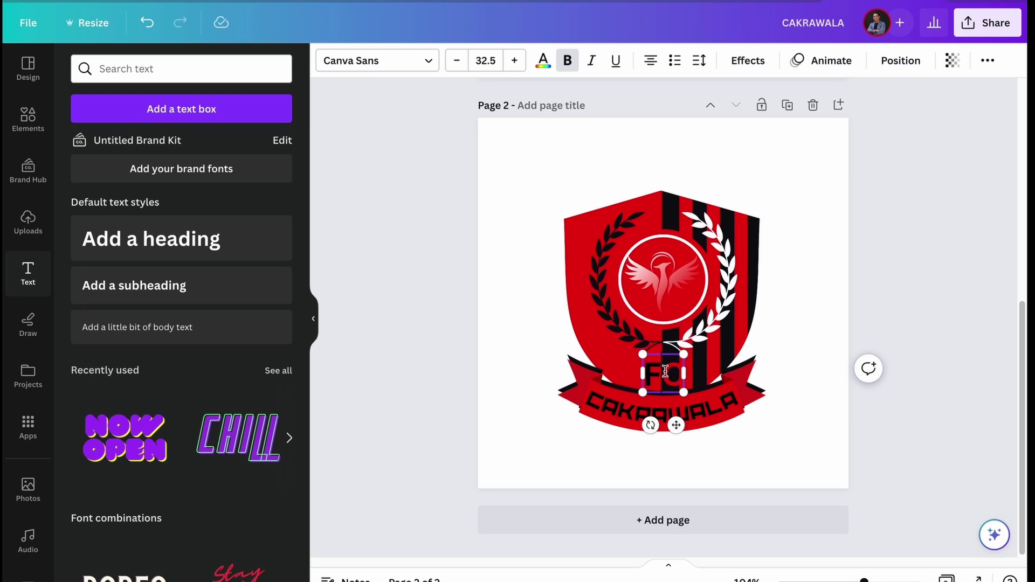
pyautogui.click(932, 315)
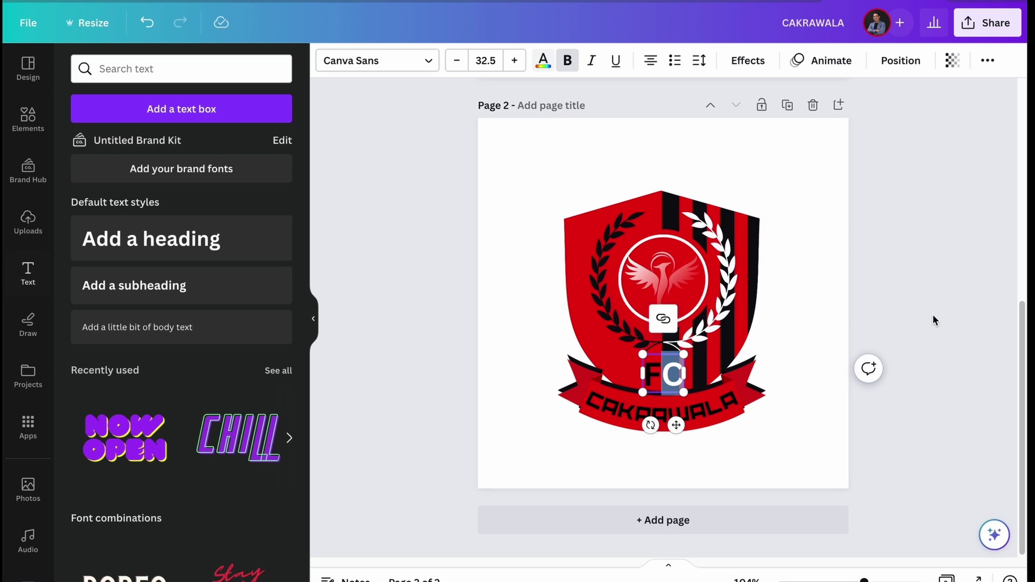
# Recolour the curved CAKRAWALA text on the ribbon white
pyautogui.click(642, 415)
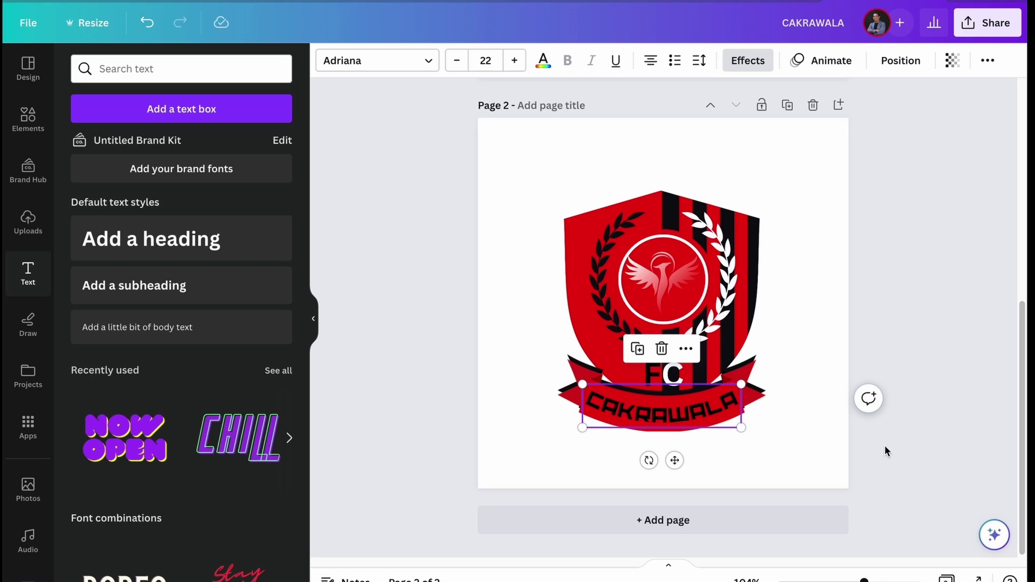
pyautogui.click(543, 60)
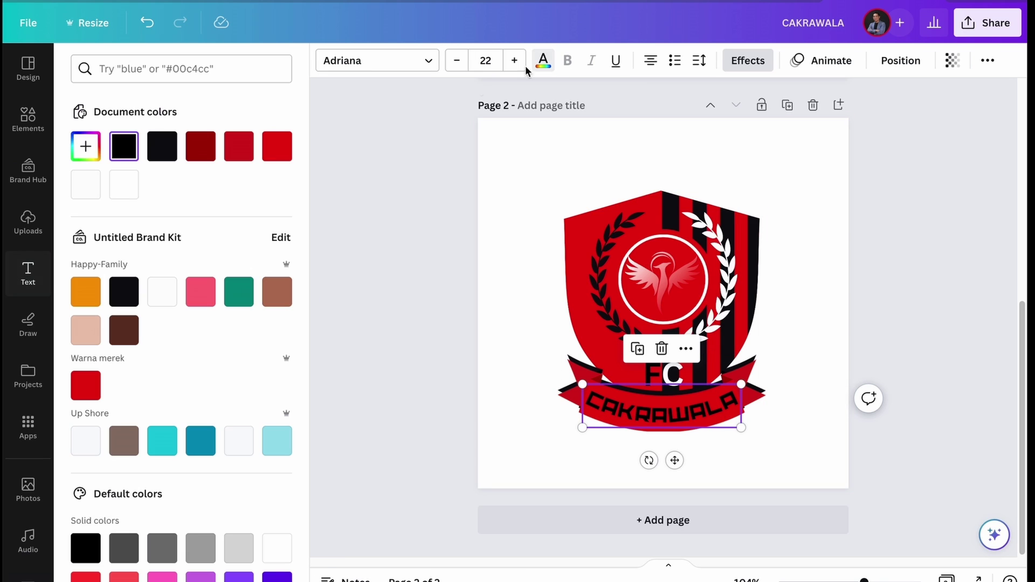
pyautogui.click(115, 196)
pyautogui.press('Escape')
pyautogui.press('Escape')
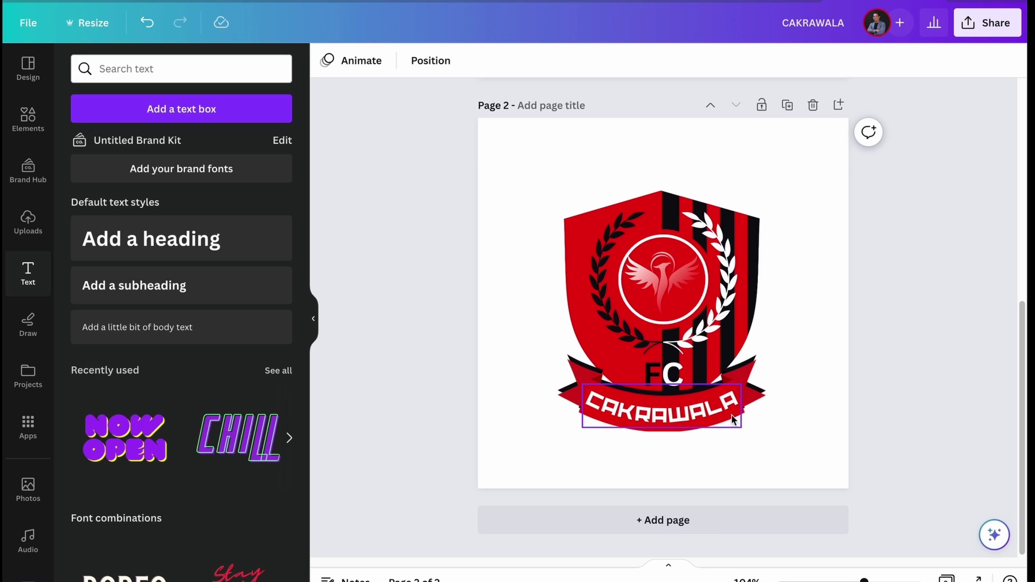
# Change the font of the CAKRAWALA ribbon text to Canva Sans and make it bold
pyautogui.click(669, 425)
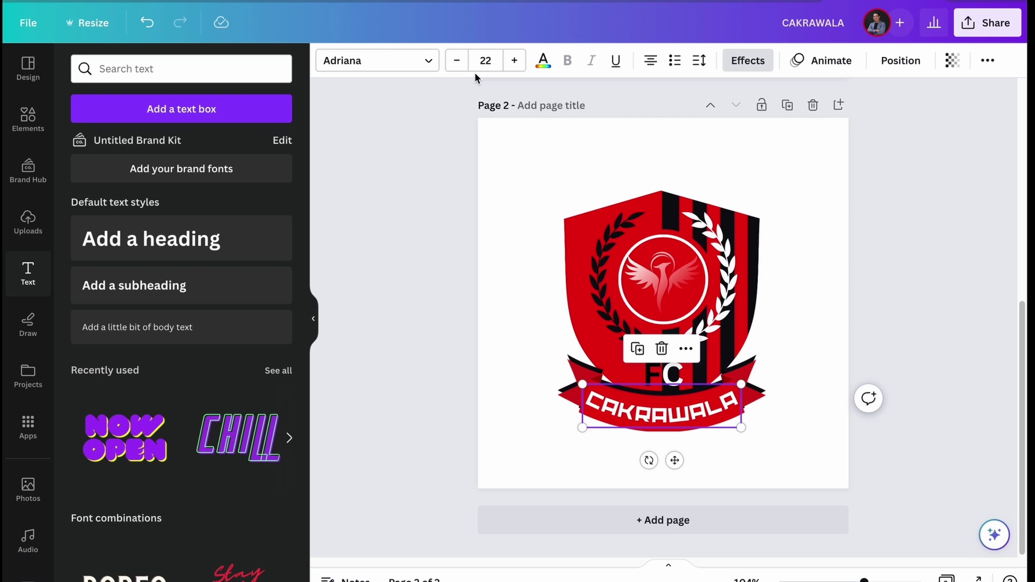
pyautogui.click(405, 70)
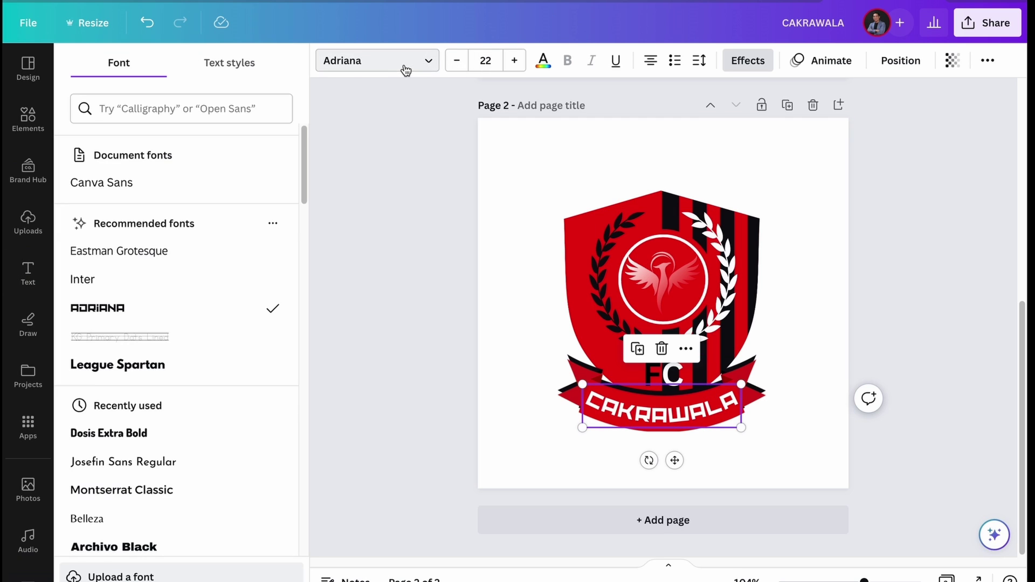
pyautogui.write('CANVA SAN')
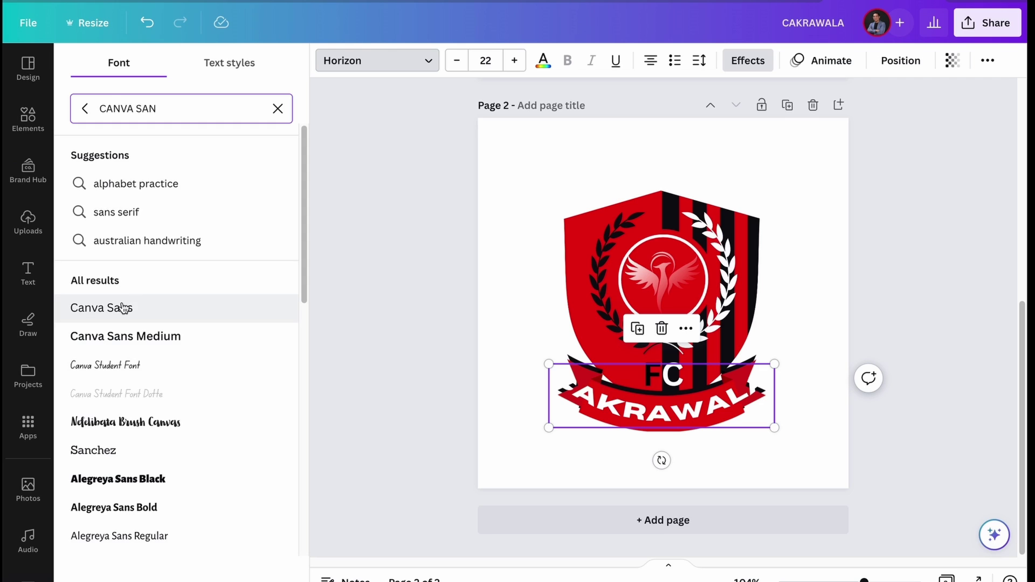
pyautogui.click(123, 306)
pyautogui.click(130, 339)
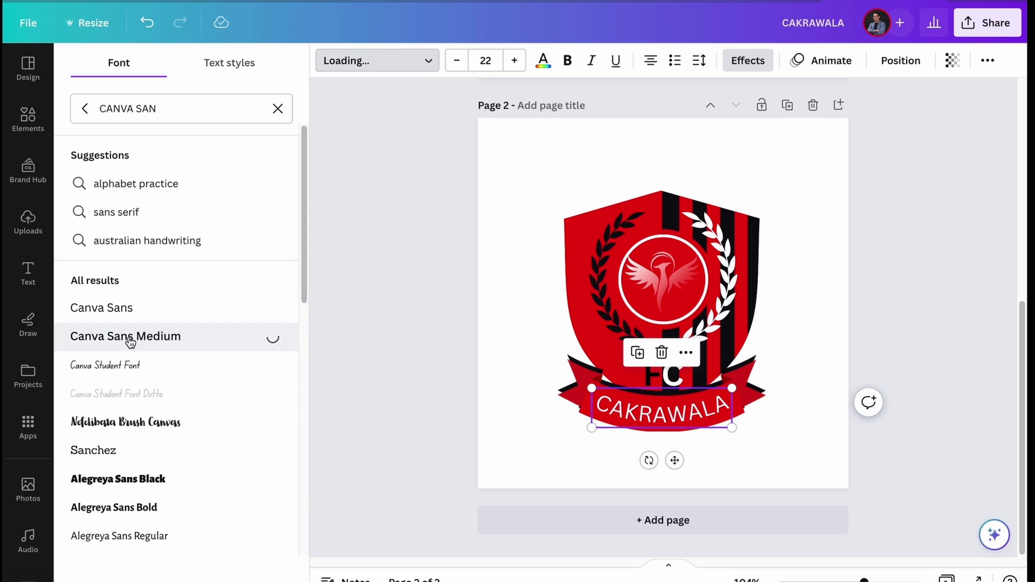
pyautogui.click(135, 311)
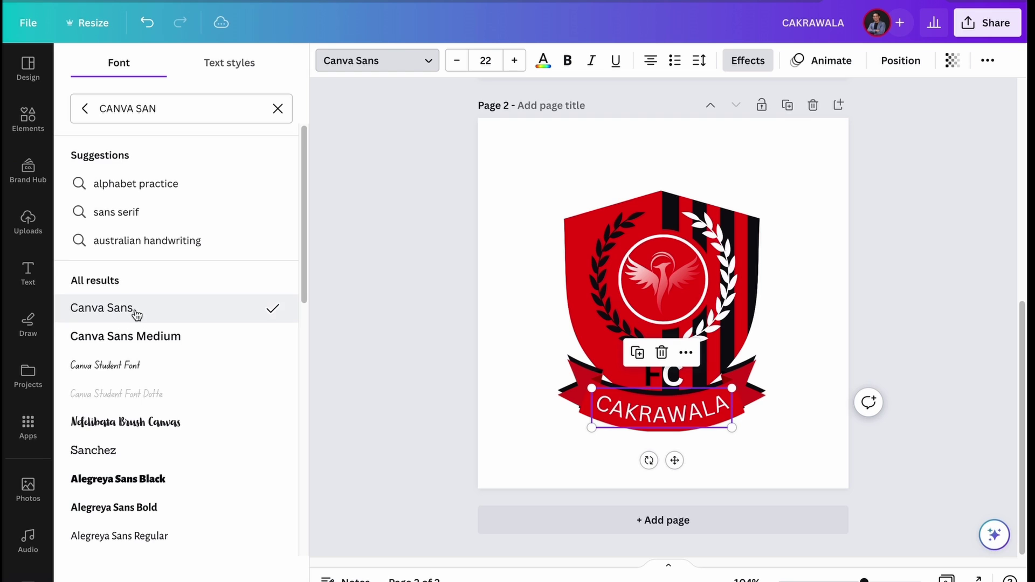
pyautogui.click(575, 59)
pyautogui.click(904, 317)
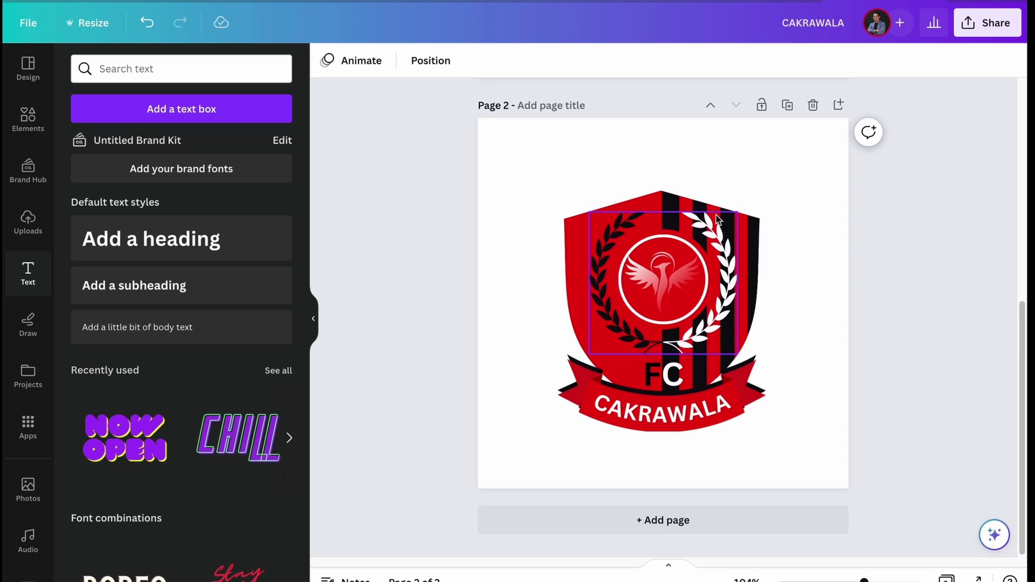
# Duplicate the shield, separate the copy's two parts and delete its black half
pyautogui.click(592, 206)
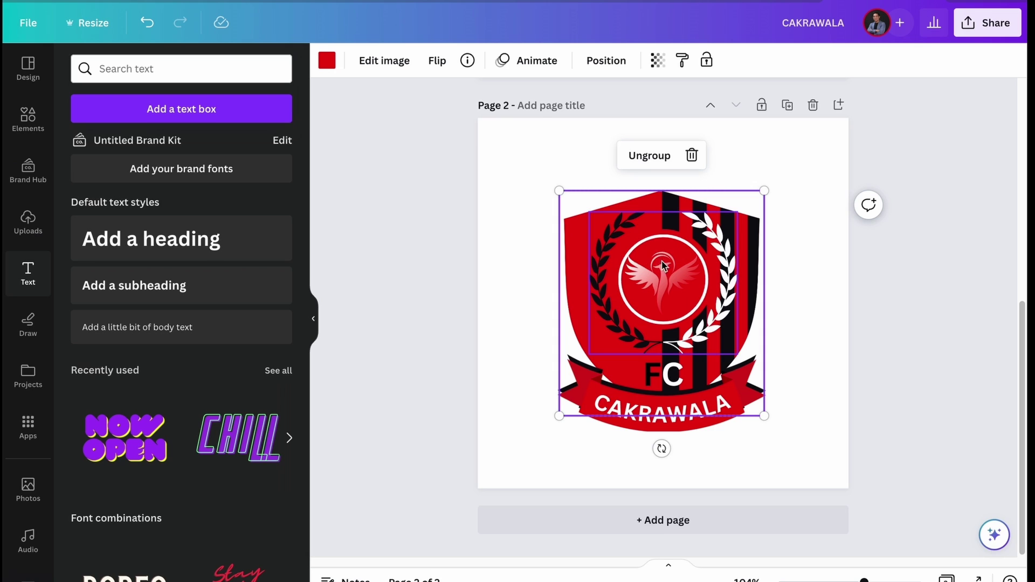
pyautogui.press('Delete')
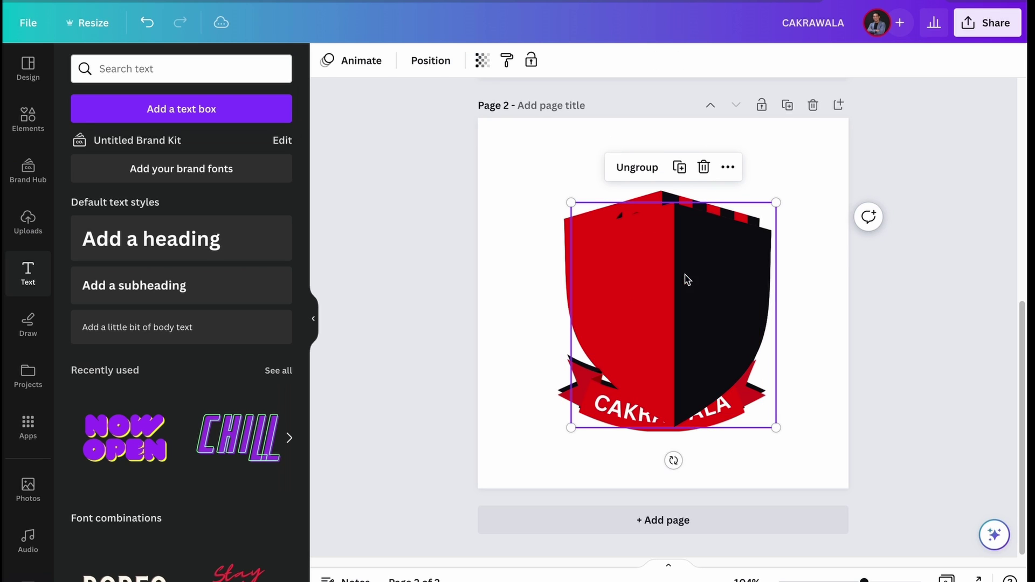
pyautogui.moveTo(714, 295); pyautogui.dragTo(724, 265)
pyautogui.moveTo(751, 277); pyautogui.dragTo(822, 282)
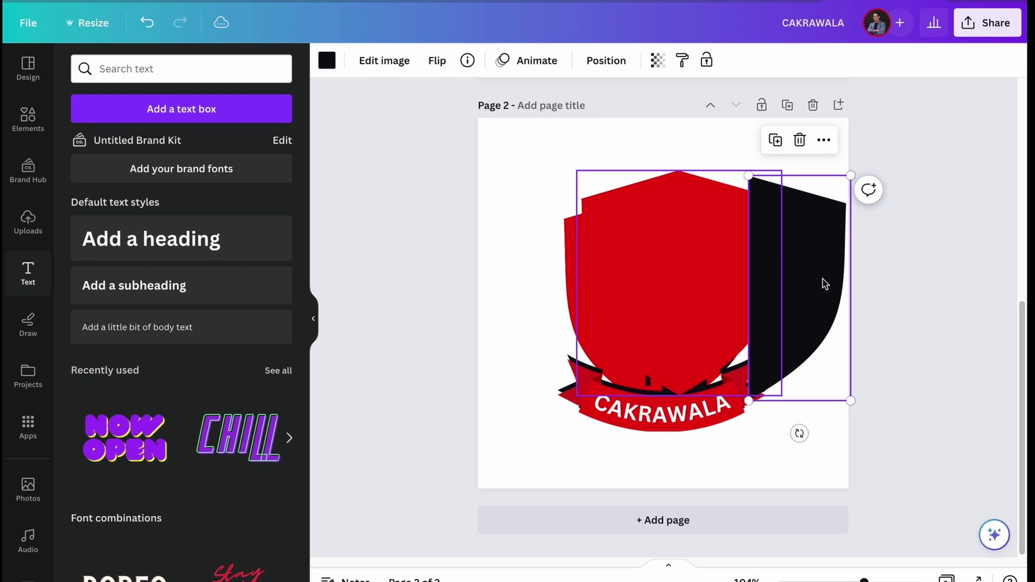
pyautogui.press('Delete')
# Recolour the copied shield black and place it over the original, slightly enlarged to about 289.6 × 318.3 px
pyautogui.click(686, 252)
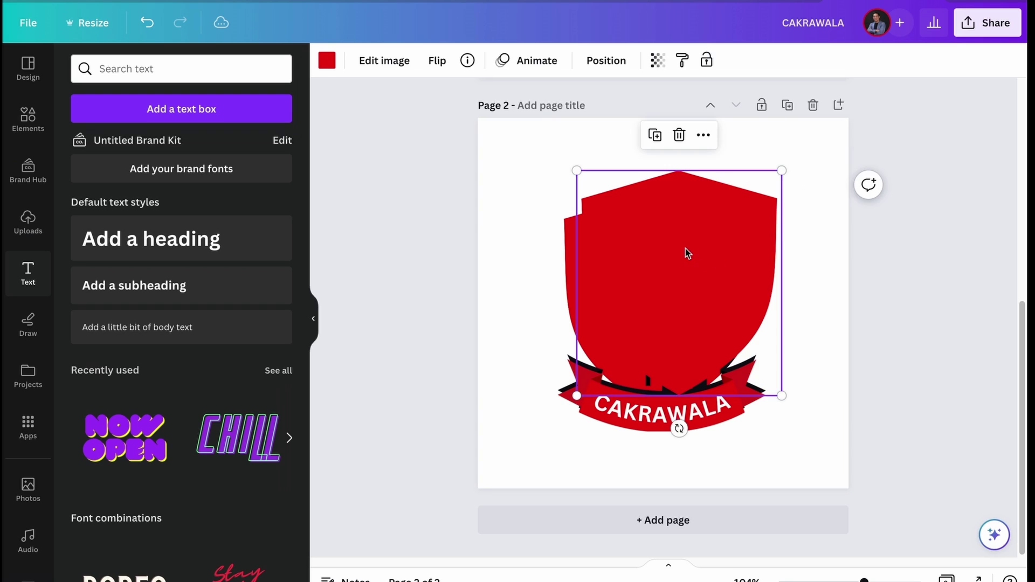
pyautogui.click(327, 60)
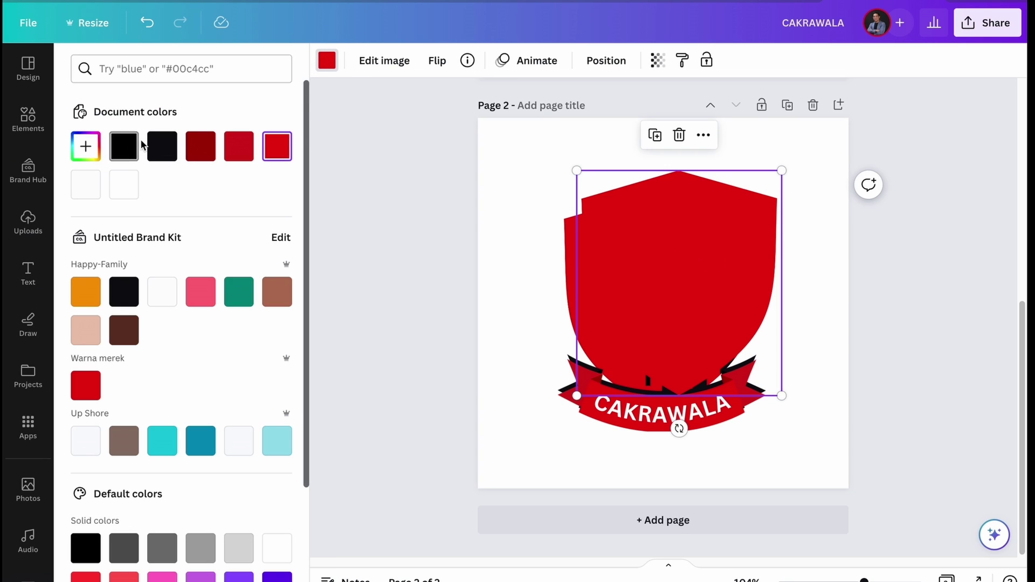
pyautogui.click(124, 146)
pyautogui.moveTo(697, 316); pyautogui.dragTo(684, 334)
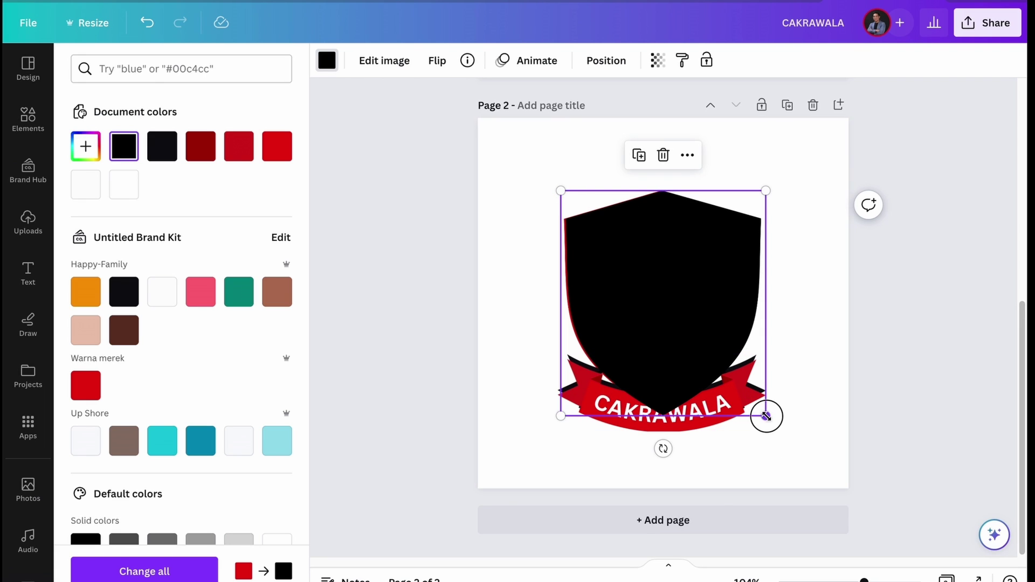
pyautogui.moveTo(560, 190); pyautogui.dragTo(550, 183)
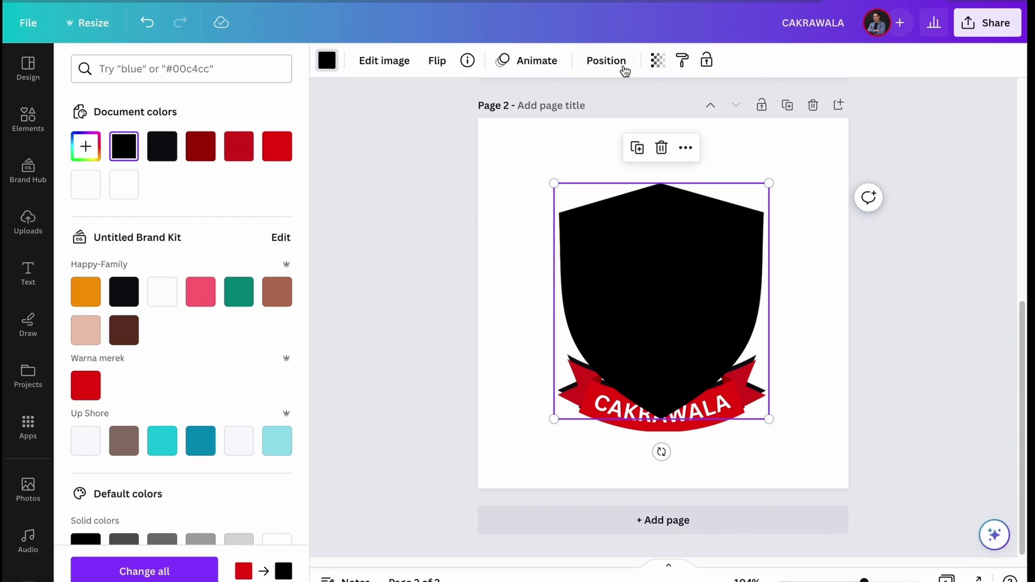
# Send the black shield to the back and shrink it to about 280.5 × 308.2 px as a thin outline around the original
pyautogui.click(606, 60)
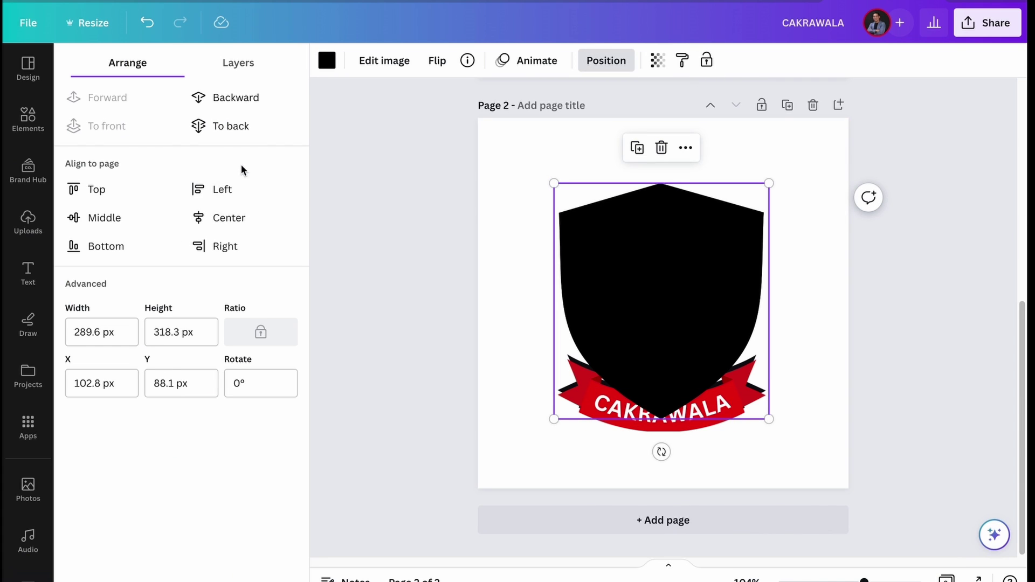
pyautogui.click(238, 127)
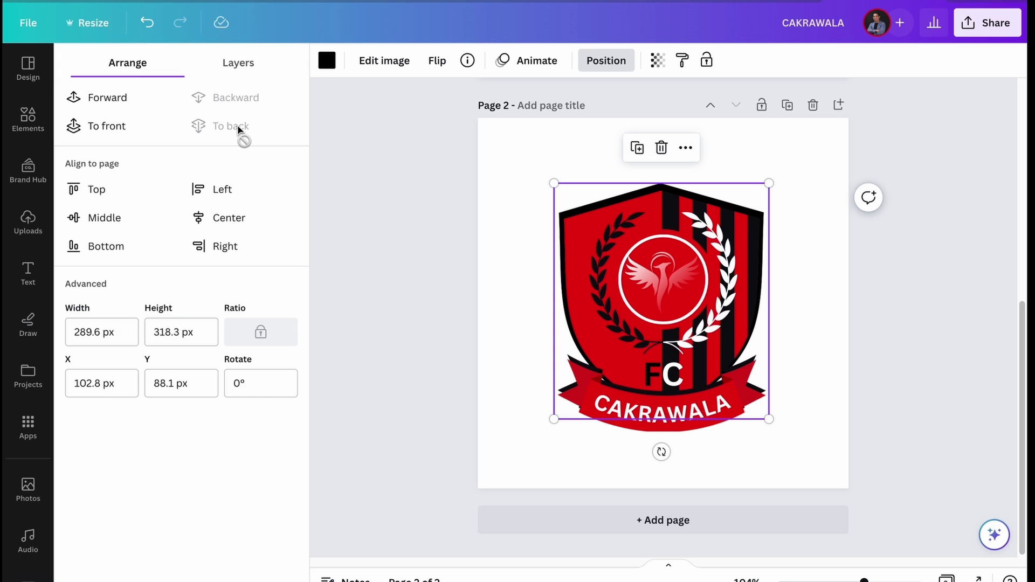
pyautogui.moveTo(769, 183); pyautogui.dragTo(771, 191)
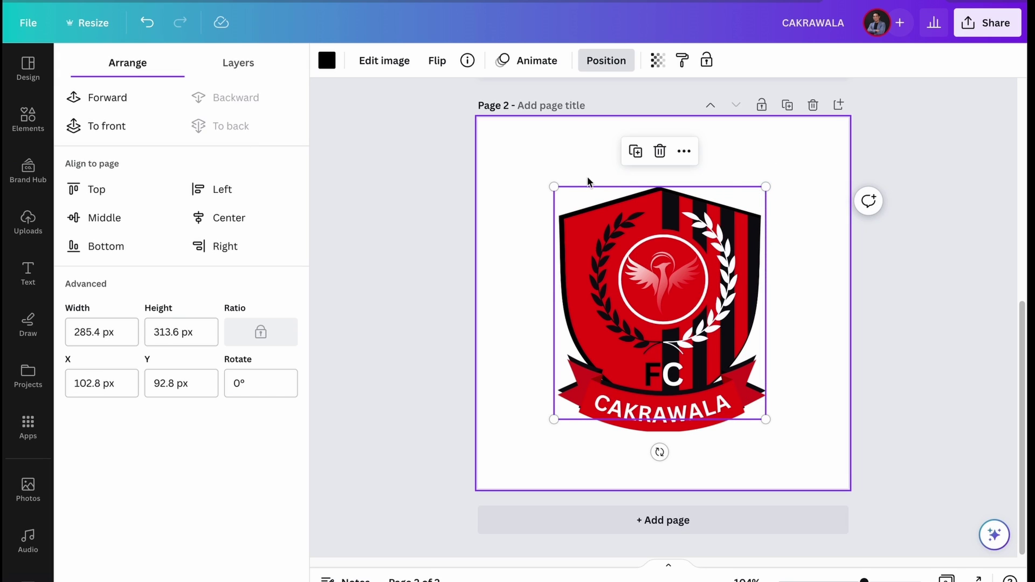
pyautogui.moveTo(553, 183); pyautogui.dragTo(555, 184)
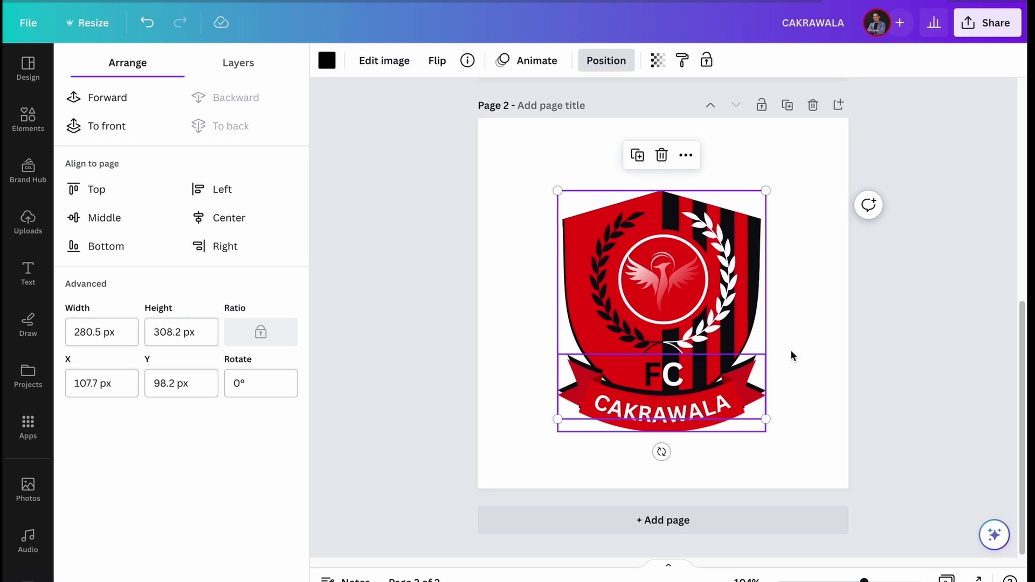
# Try black, orange and white fills on the circle behind the bird emblem, and undo these colour changes
pyautogui.click(653, 241)
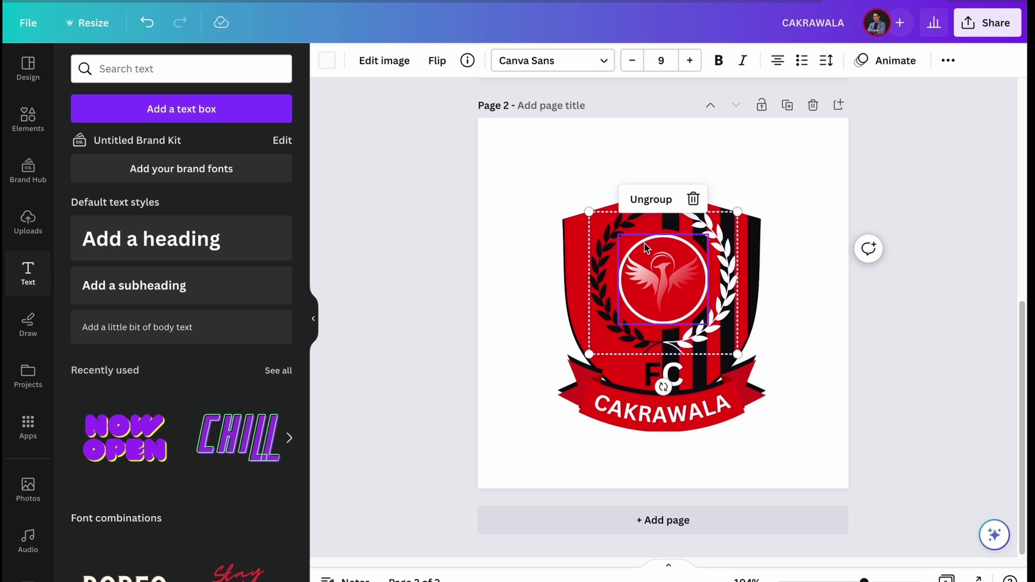
pyautogui.click(672, 235)
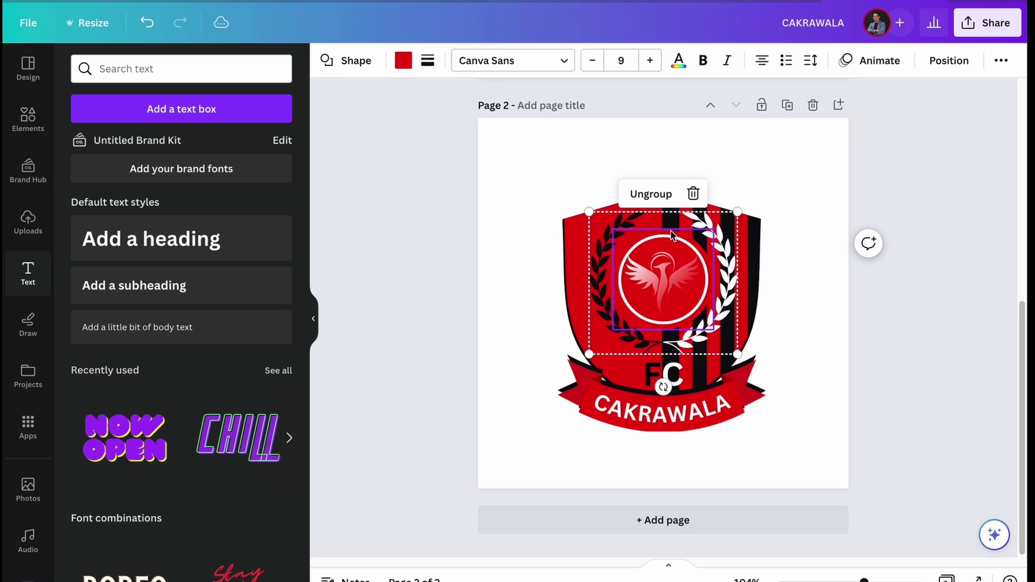
pyautogui.click(403, 60)
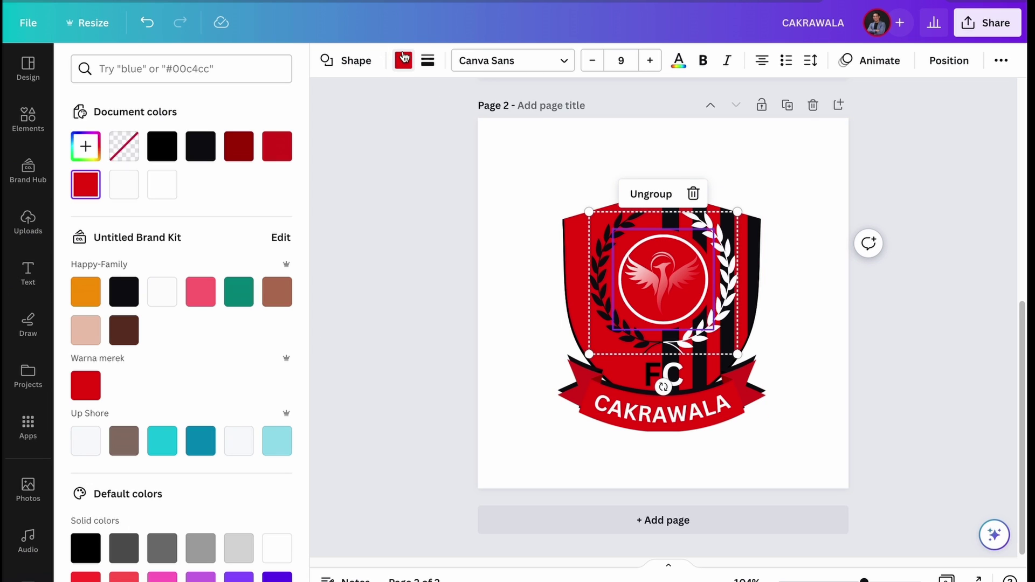
pyautogui.click(157, 154)
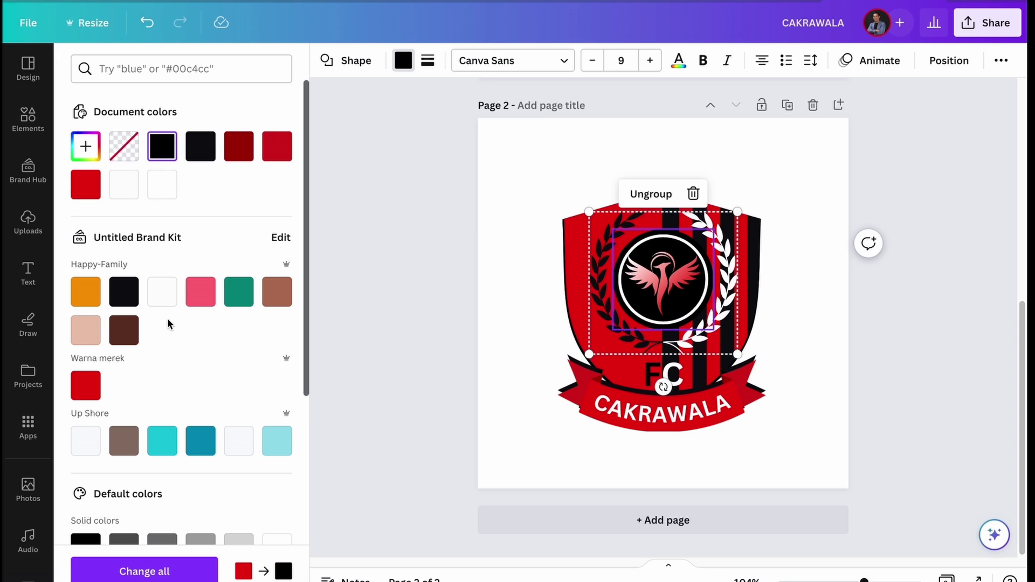
pyautogui.click(94, 298)
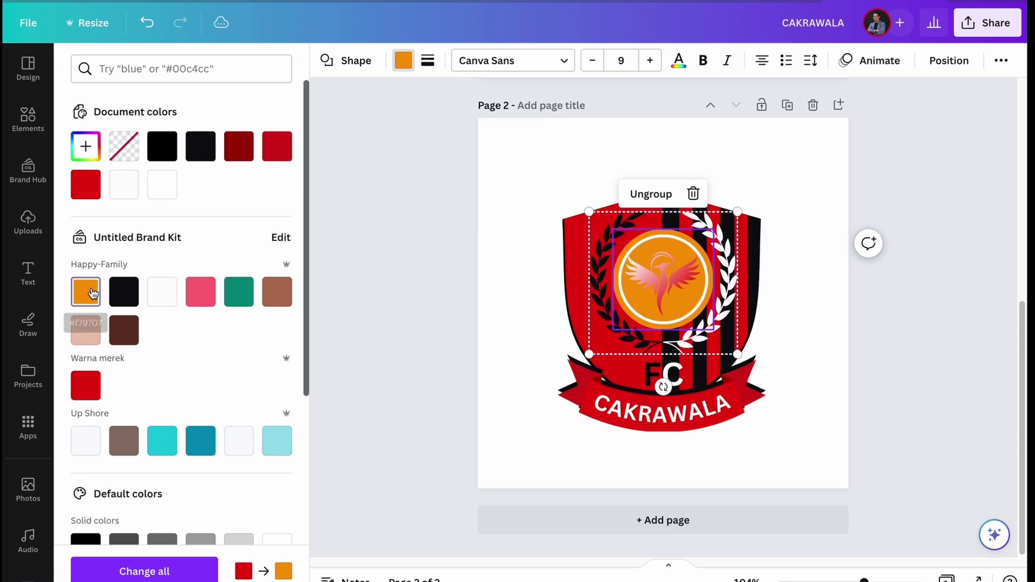
pyautogui.click(156, 185)
pyautogui.click(162, 147)
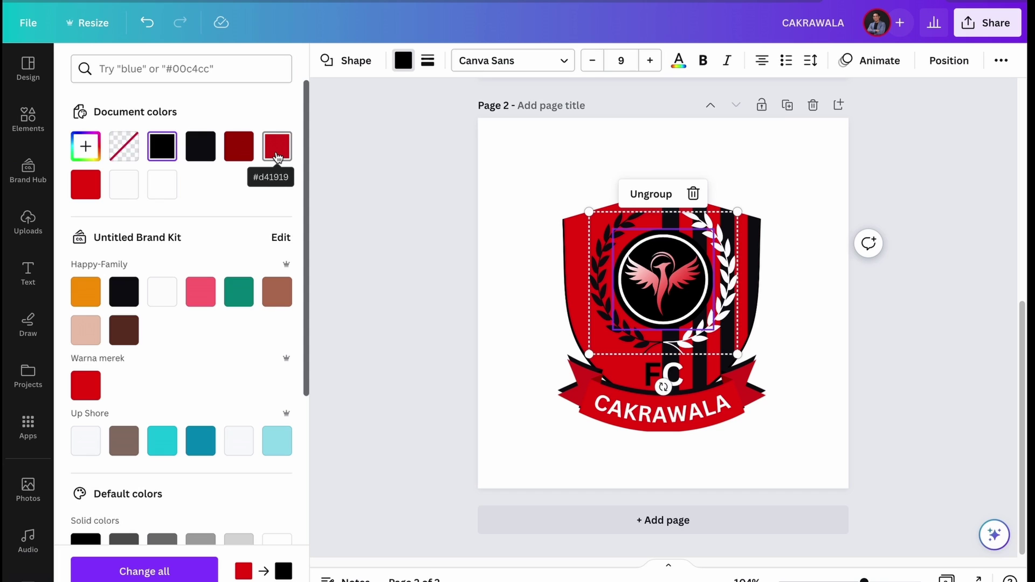
pyautogui.hotkey('ctrl', 'z')
pyautogui.hotkey('ctrl', 'z')
pyautogui.hotkey('ctrl', 'z')
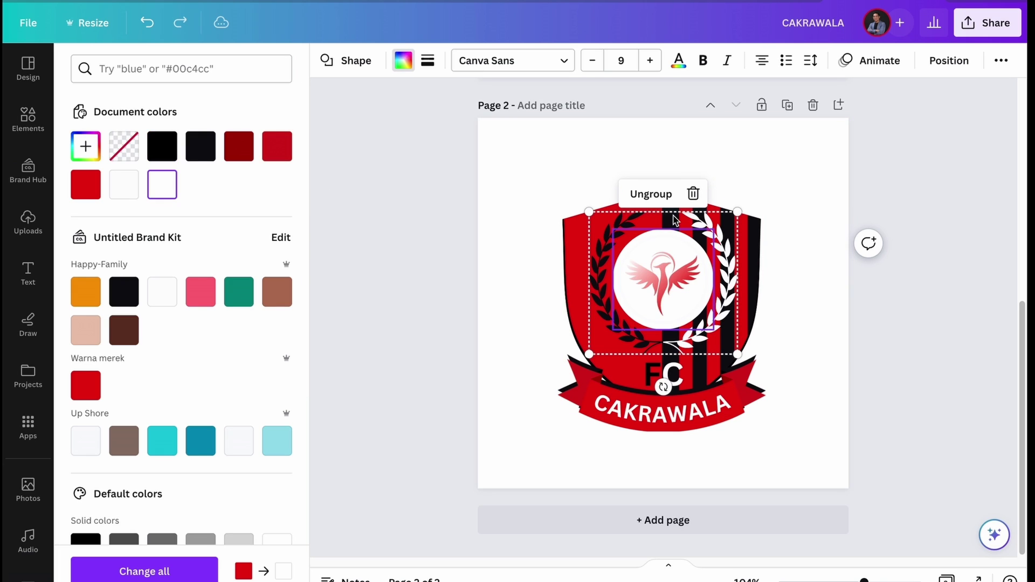
# Duplicate page 2 and recolour the circle behind the bird emblem black on the new page 3
pyautogui.click(787, 105)
pyautogui.click(656, 247)
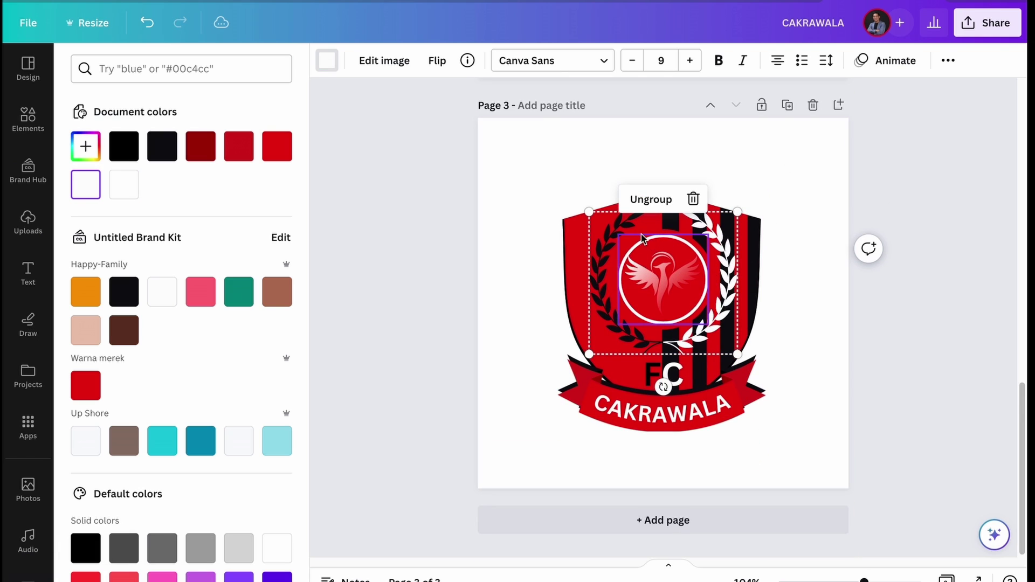
pyautogui.click(674, 249)
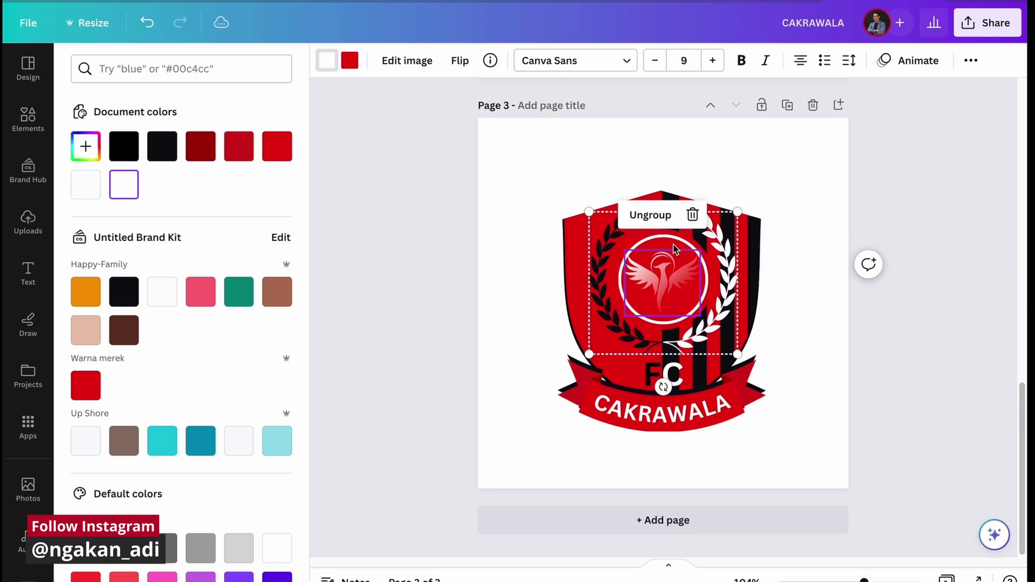
pyautogui.click(637, 241)
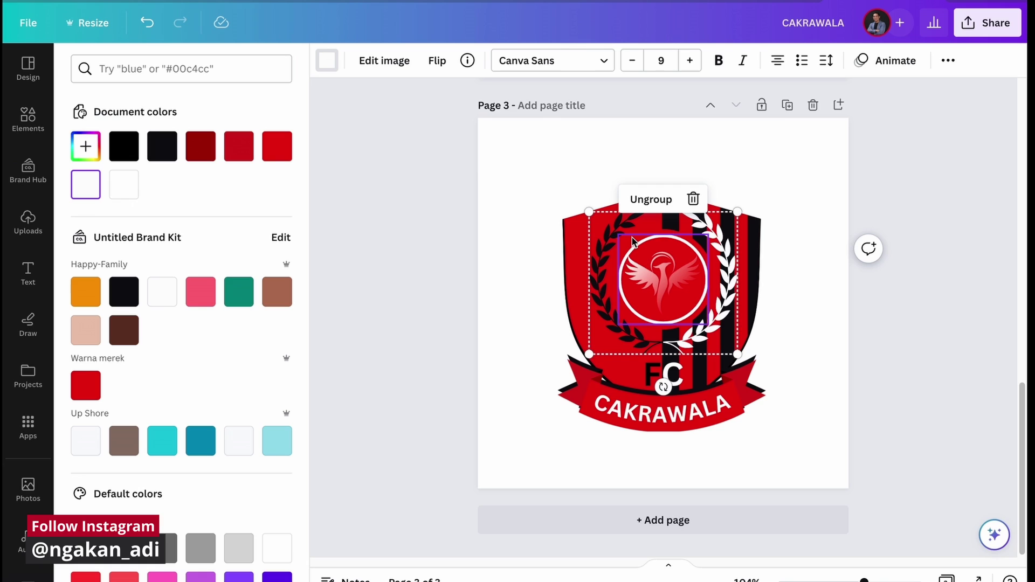
pyautogui.click(696, 245)
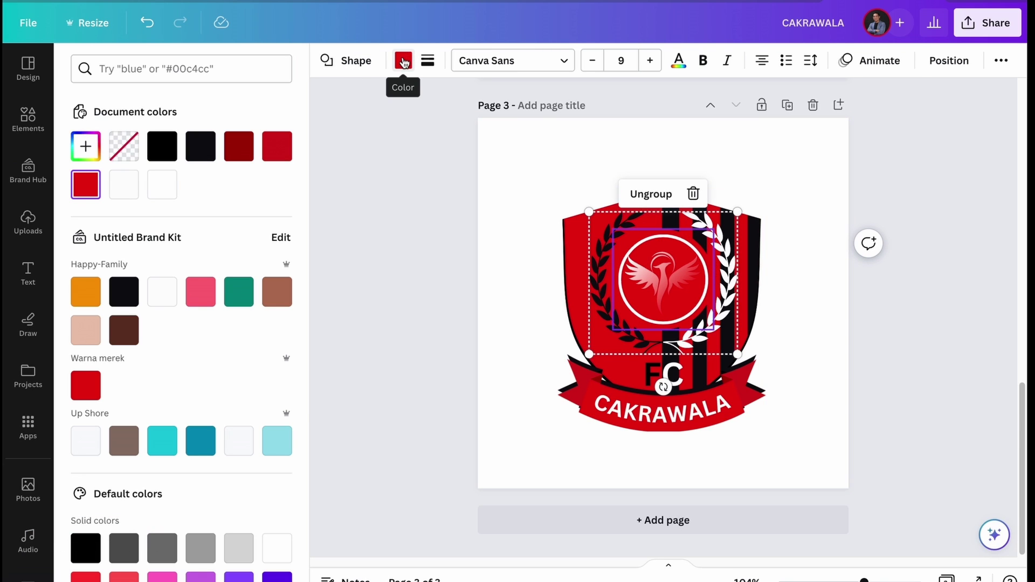
pyautogui.click(161, 146)
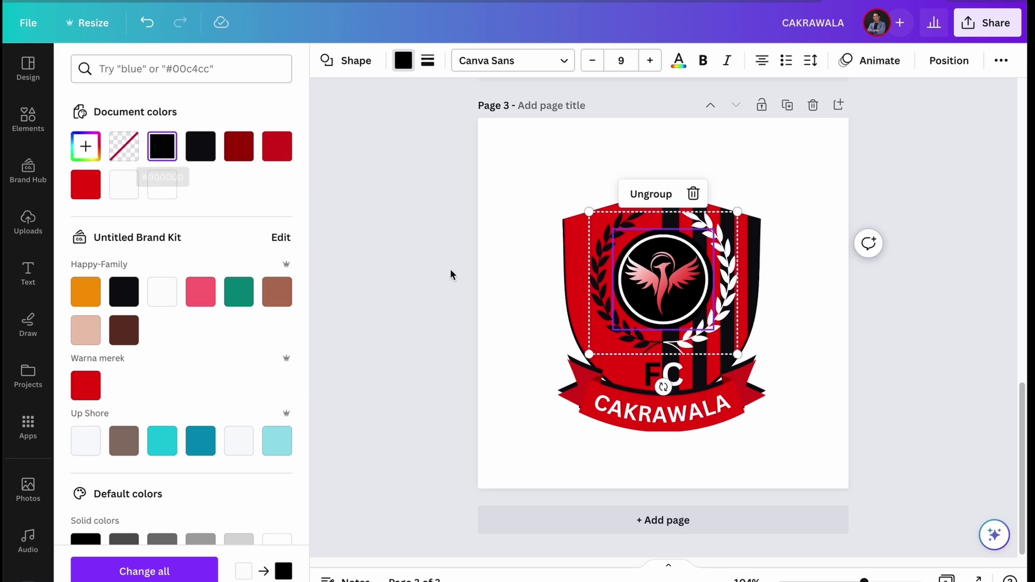
# Try a solid white bird emblem on page 3 by changing its red gradient colour to white
pyautogui.click(668, 290)
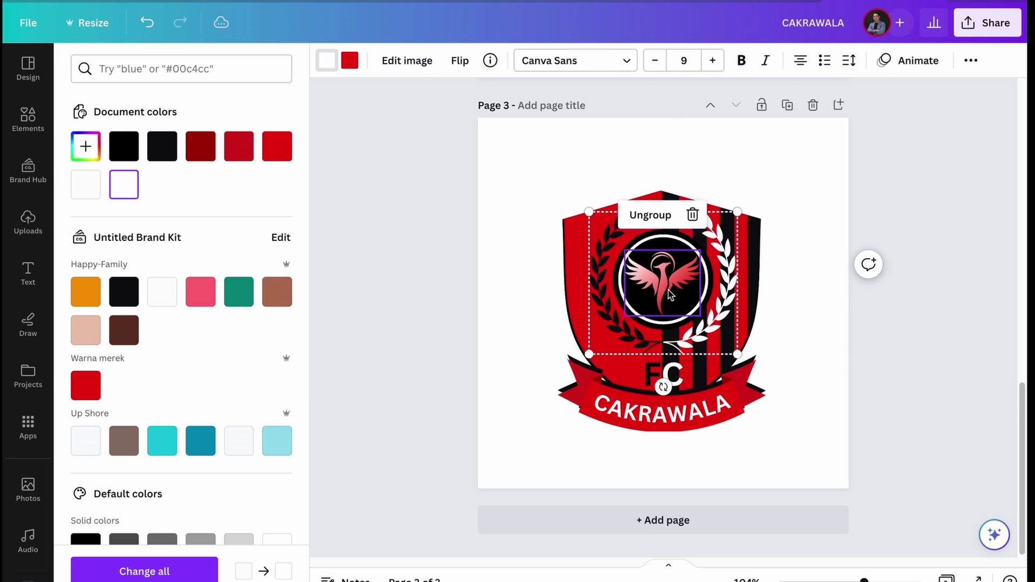
pyautogui.click(354, 70)
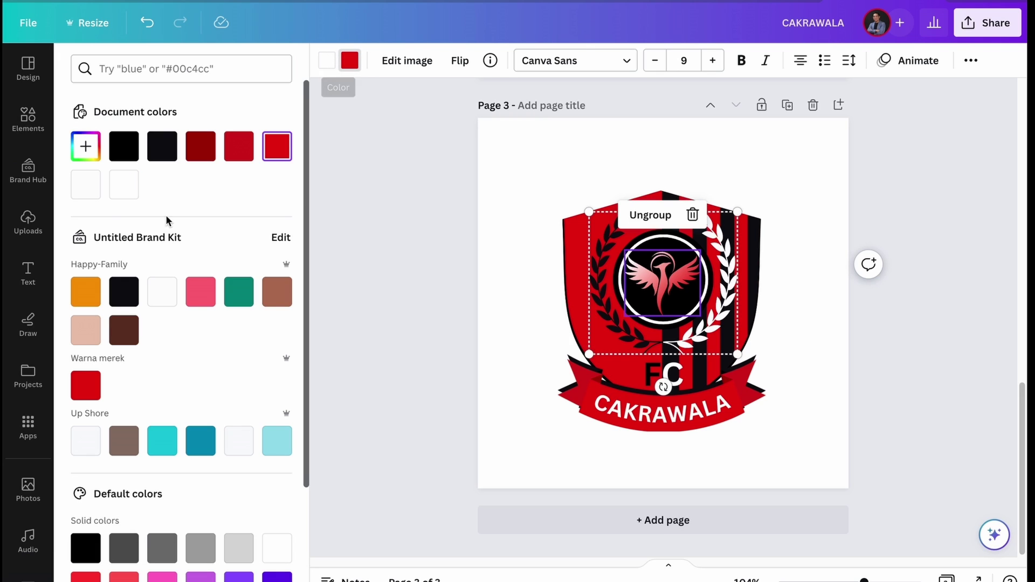
pyautogui.click(125, 186)
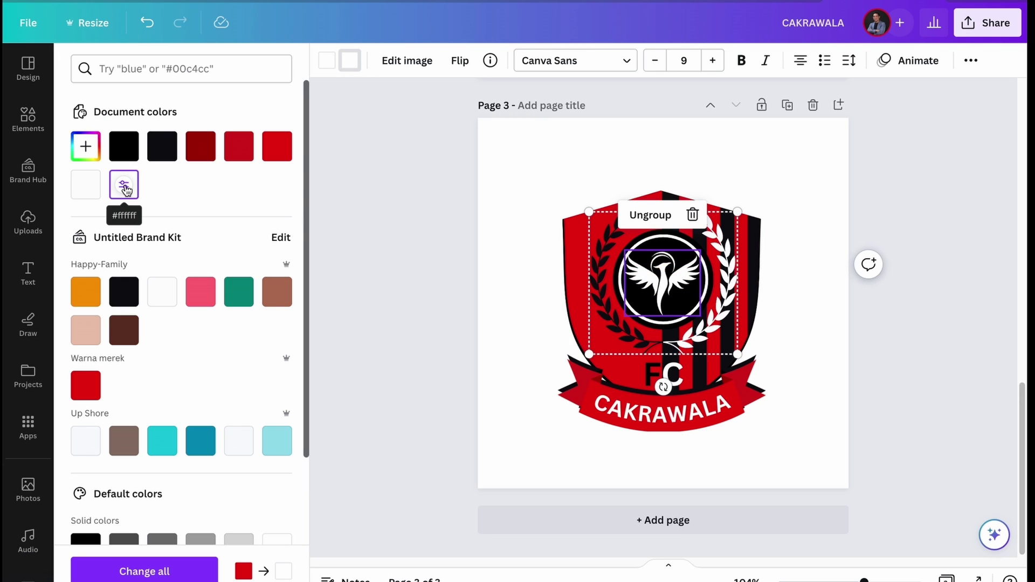
pyautogui.click(826, 208)
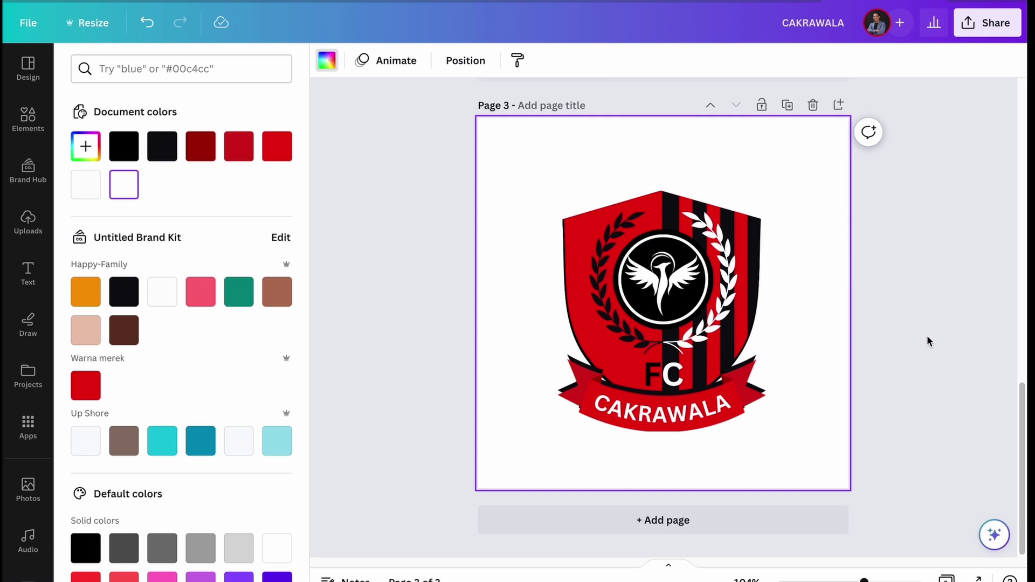
# Recolour the bird emblem on page 3 solid red by setting both of its gradient colours to red
pyautogui.click(637, 281)
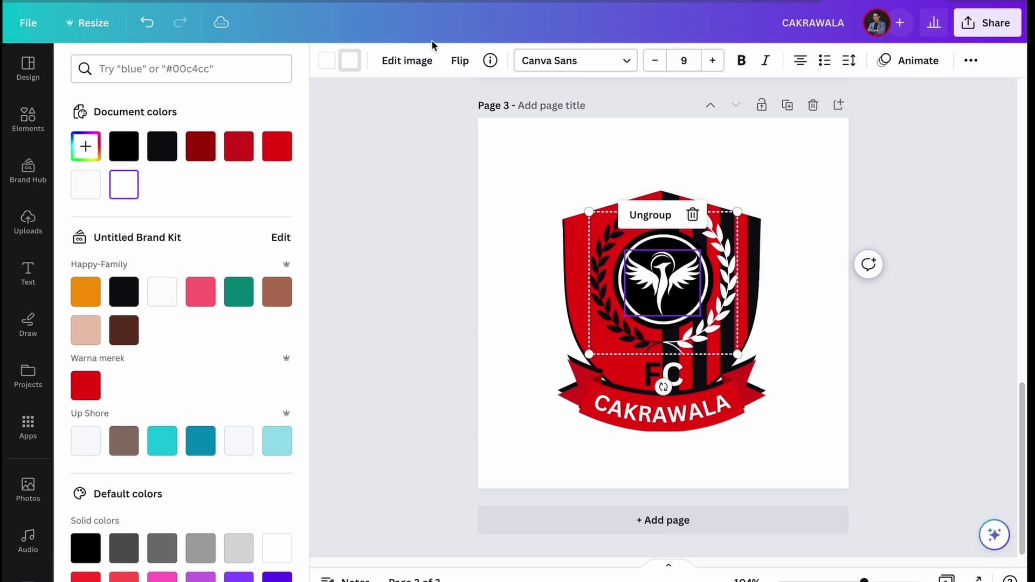
pyautogui.click(347, 63)
pyautogui.click(322, 67)
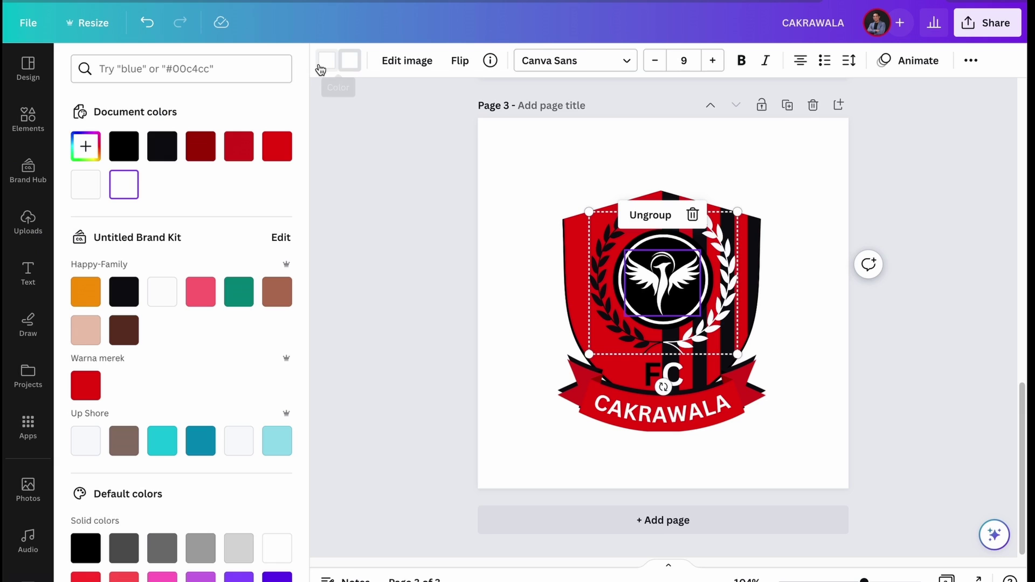
pyautogui.click(277, 153)
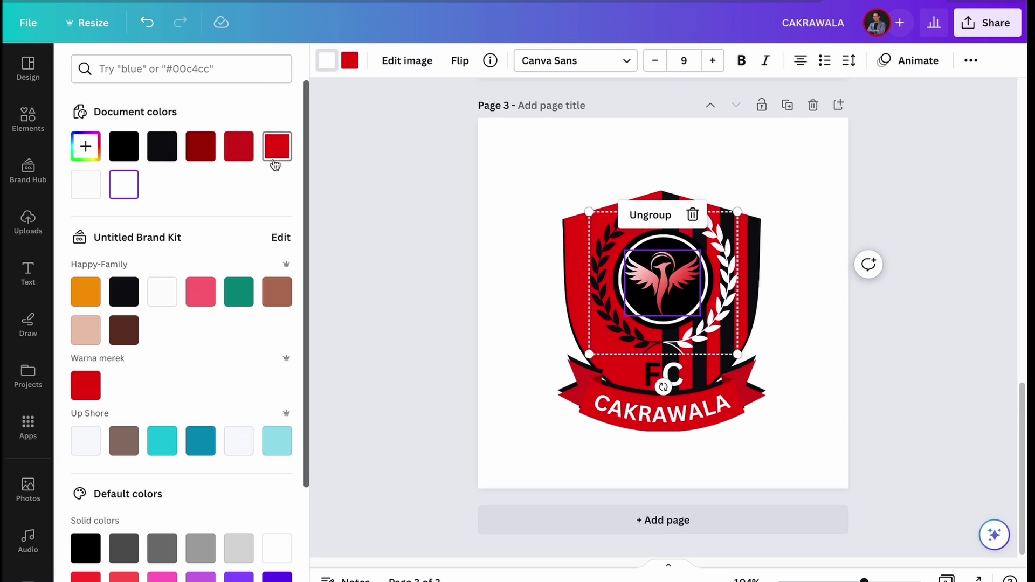
pyautogui.click(970, 332)
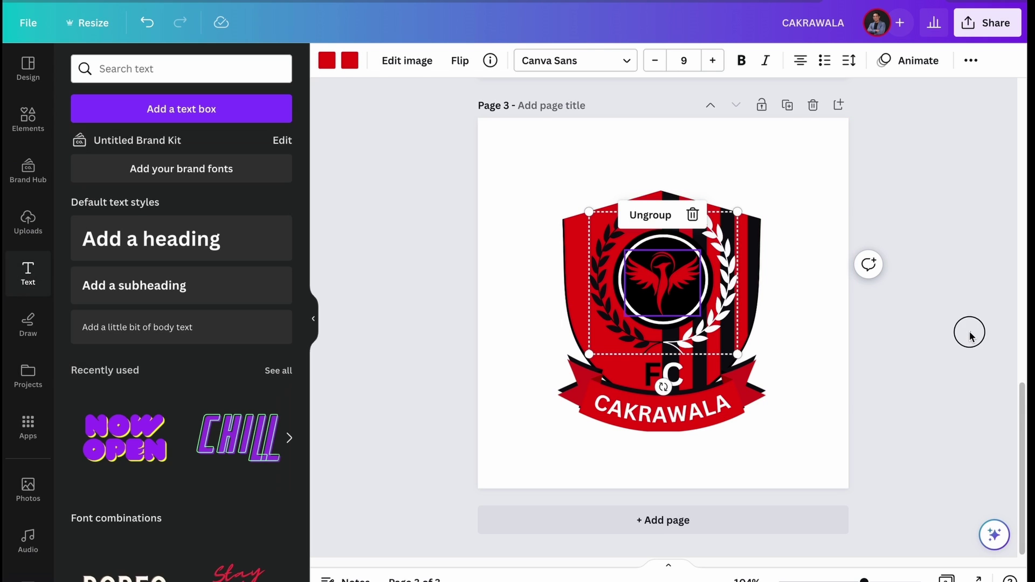
pyautogui.click(969, 334)
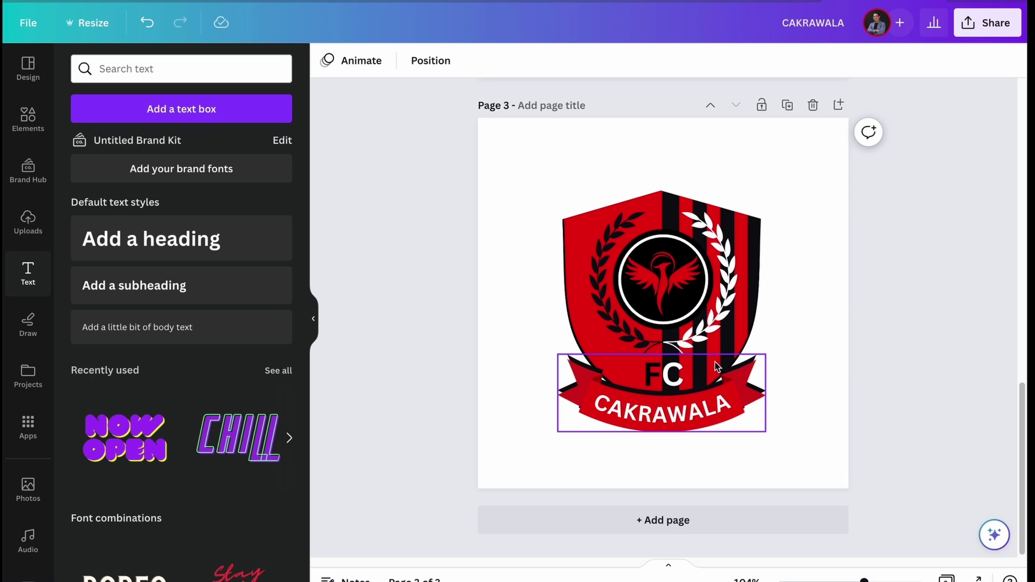
# Review the logo on pages 2 and 1, and search the logo templates for "Foot ball" to examine badge designs
pyautogui.scroll(10, 634, 296)
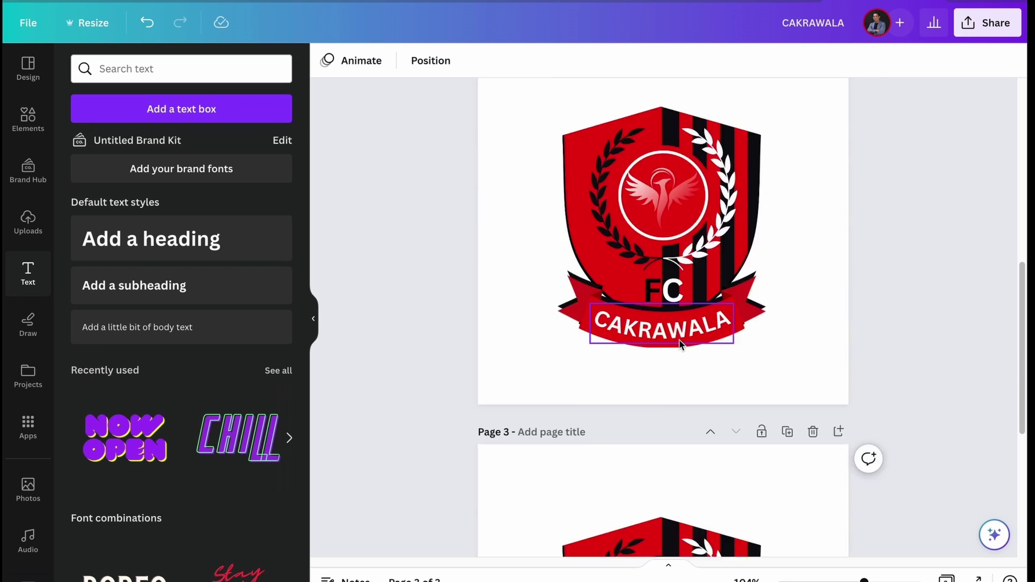
pyautogui.scroll(5, 638, 340)
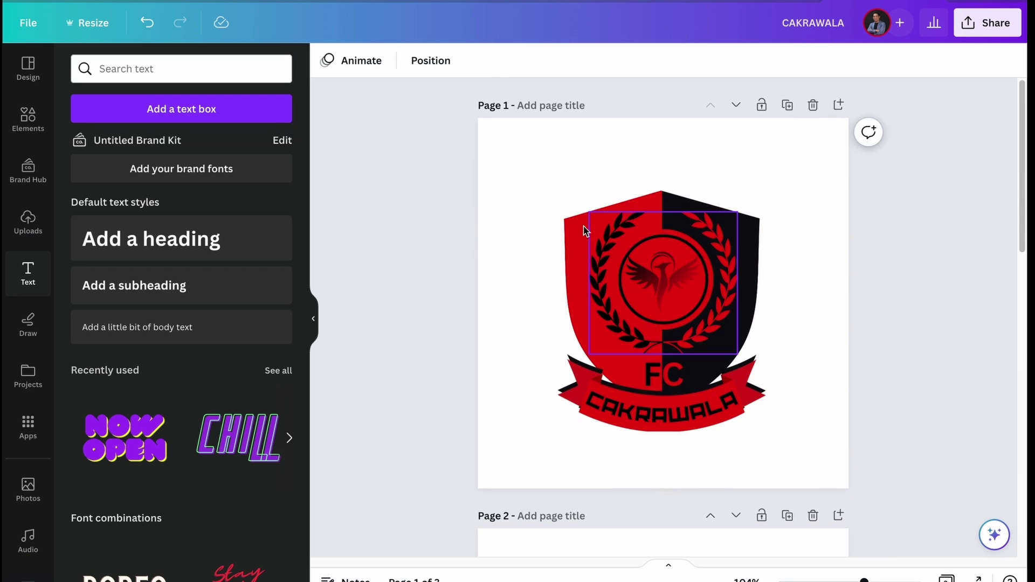
pyautogui.click(24, 78)
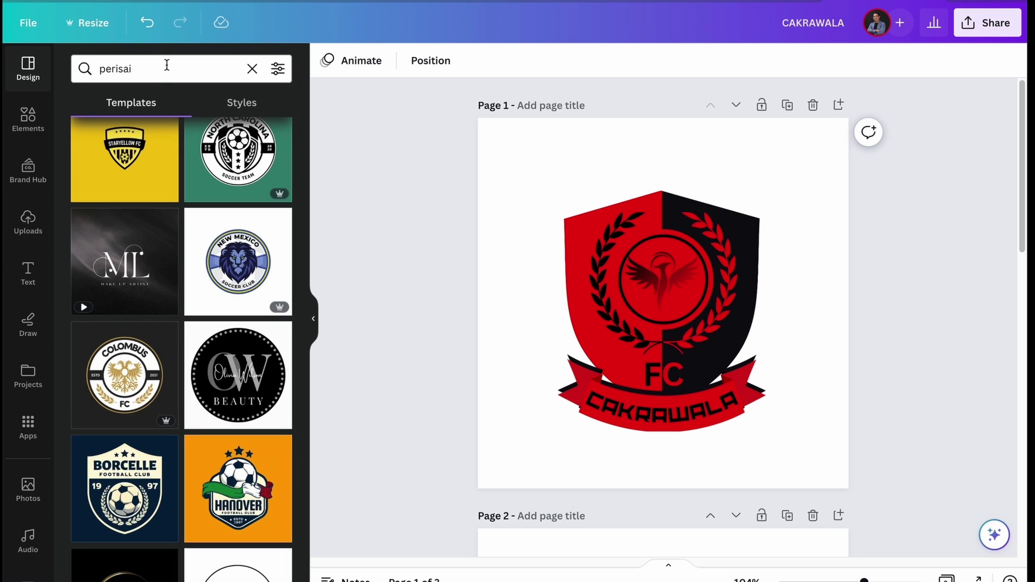
pyautogui.click(166, 68)
pyautogui.write('Foot ball')
pyautogui.press('Return')
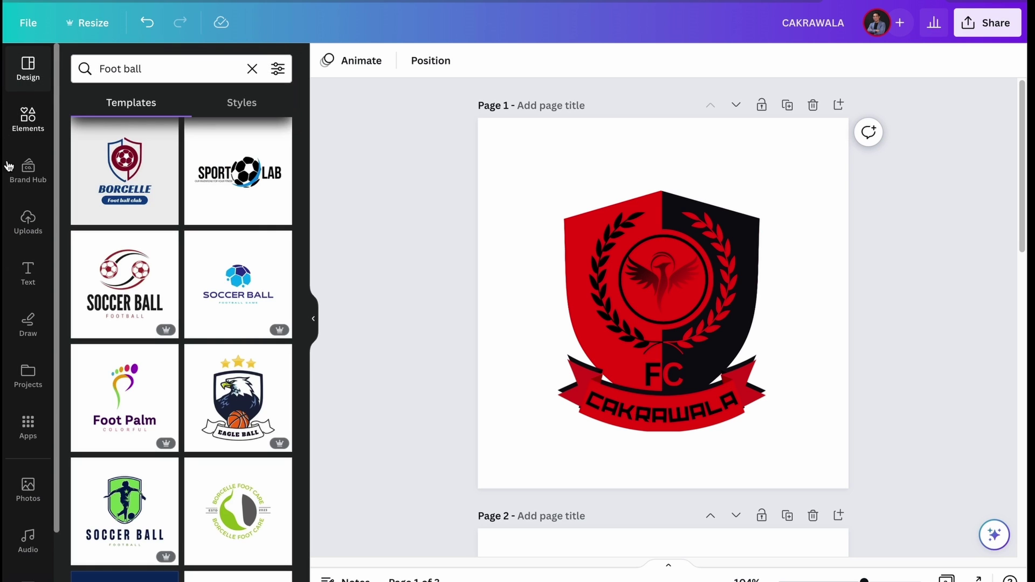
pyautogui.scroll(-3, 172, 253)
pyautogui.scroll(-5, 172, 253)
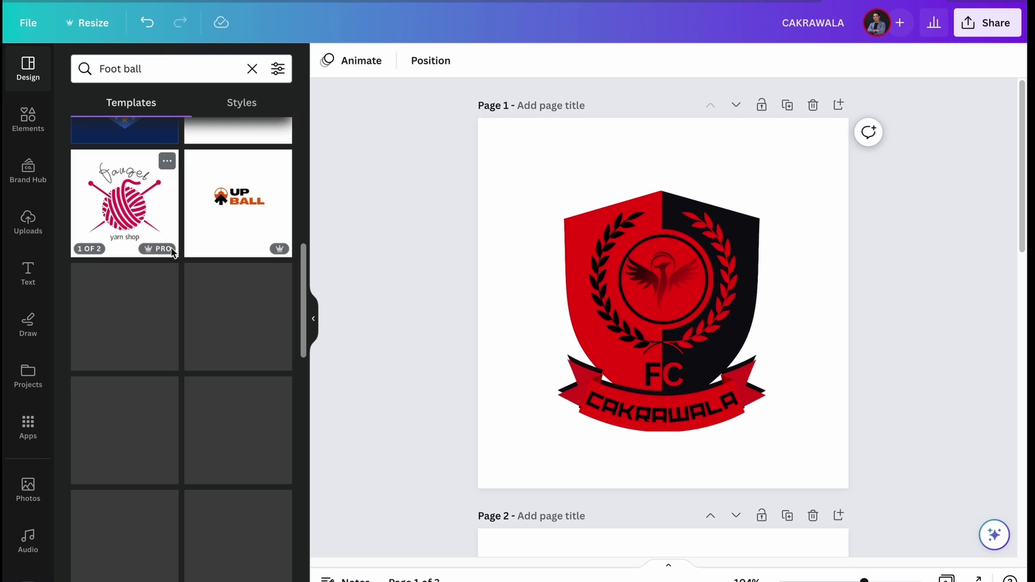
pyautogui.scroll(3, 168, 286)
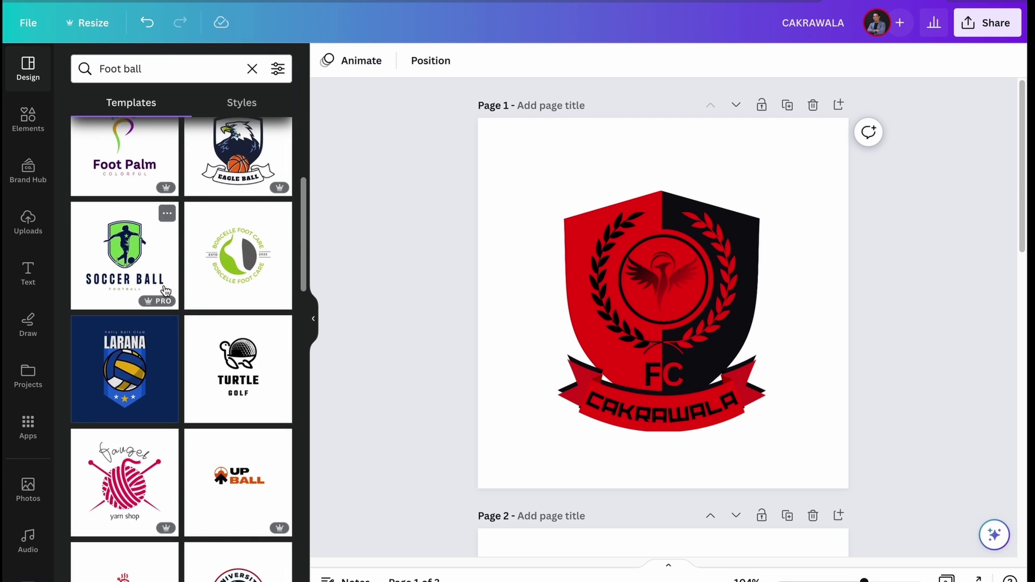
pyautogui.scroll(1, 163, 285)
pyautogui.scroll(-3, 164, 288)
pyautogui.scroll(-2, 166, 292)
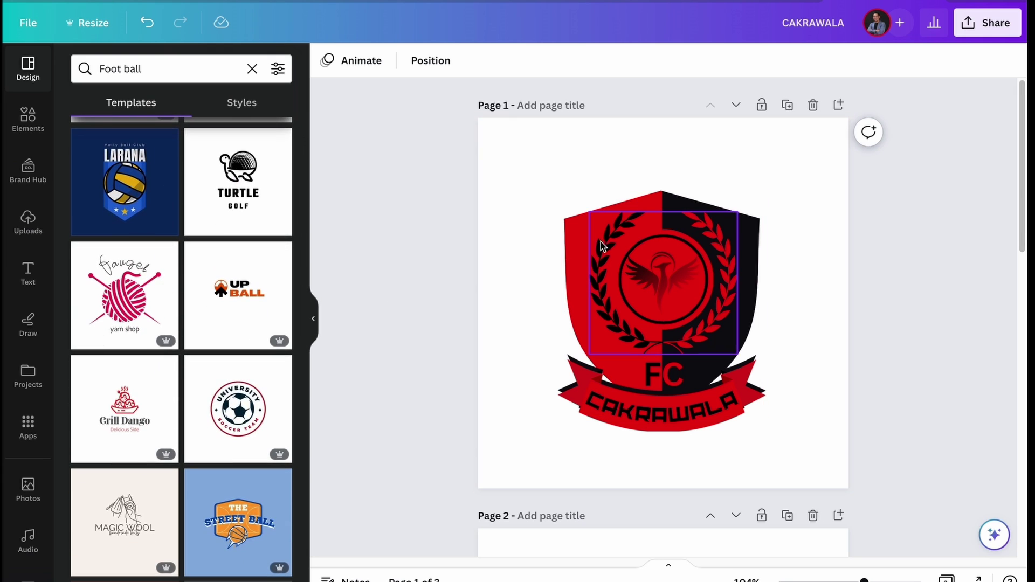
pyautogui.click(683, 301)
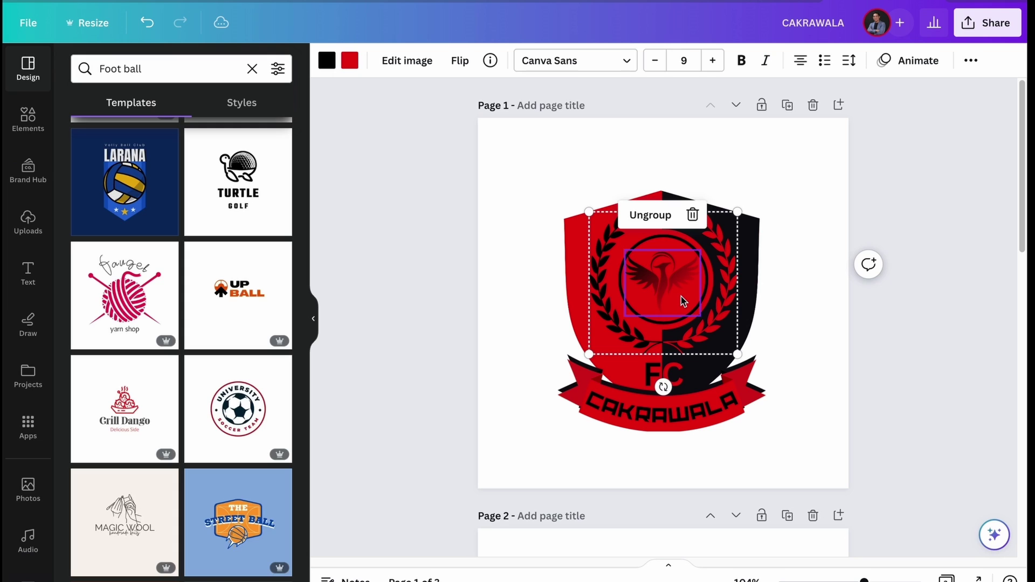
pyautogui.click(251, 68)
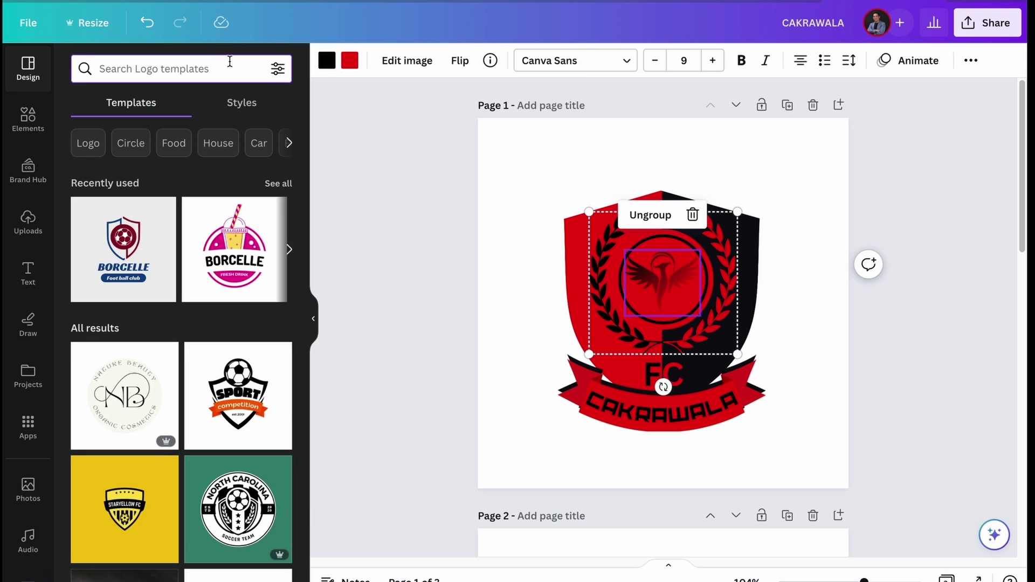
# Search the design elements for "ball" and list all matching graphics
pyautogui.click(28, 117)
pyautogui.click(110, 61)
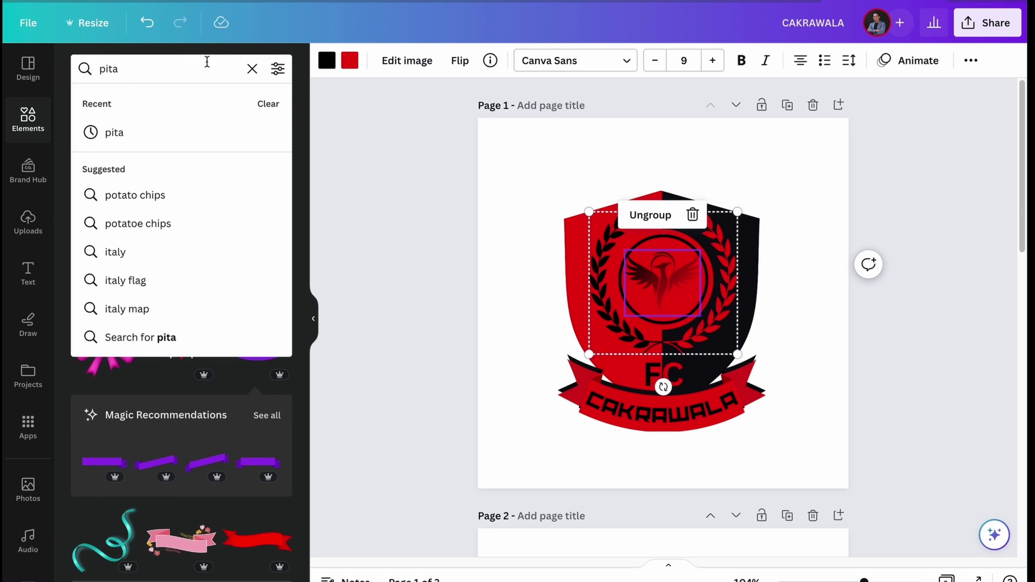
pyautogui.click(252, 69)
pyautogui.write('ball')
pyautogui.press('Return')
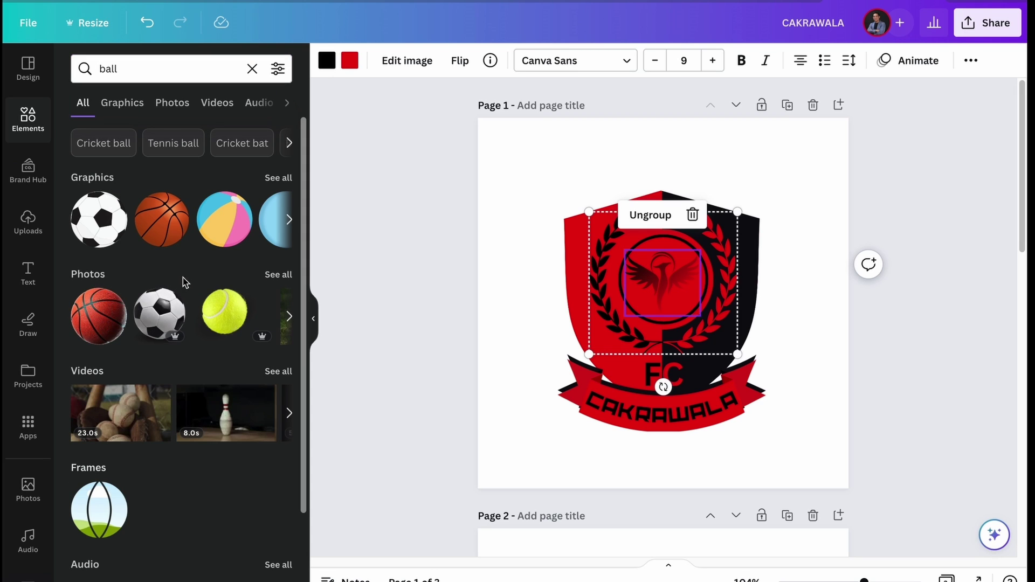
pyautogui.scroll(-1, 184, 281)
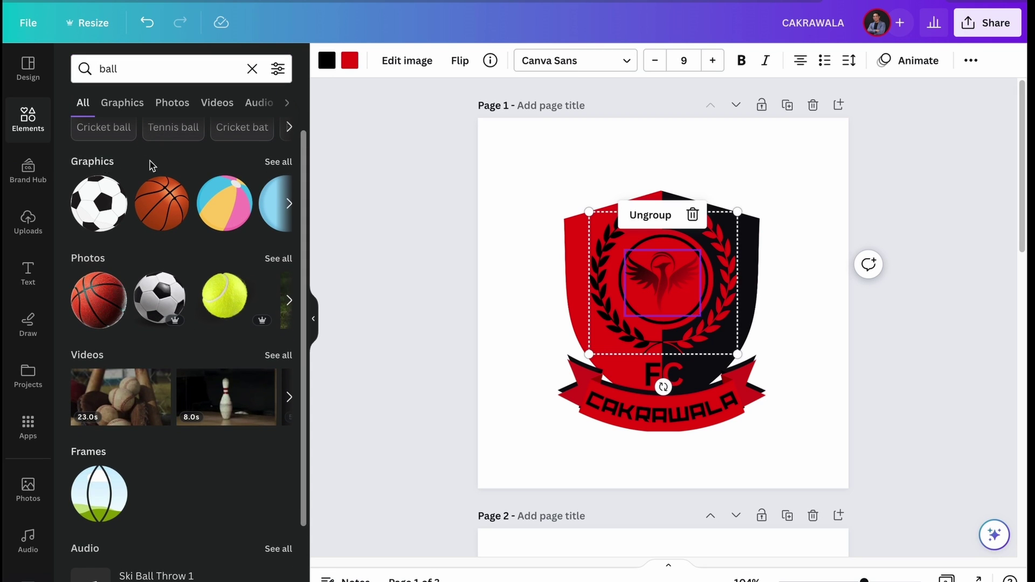
pyautogui.click(278, 162)
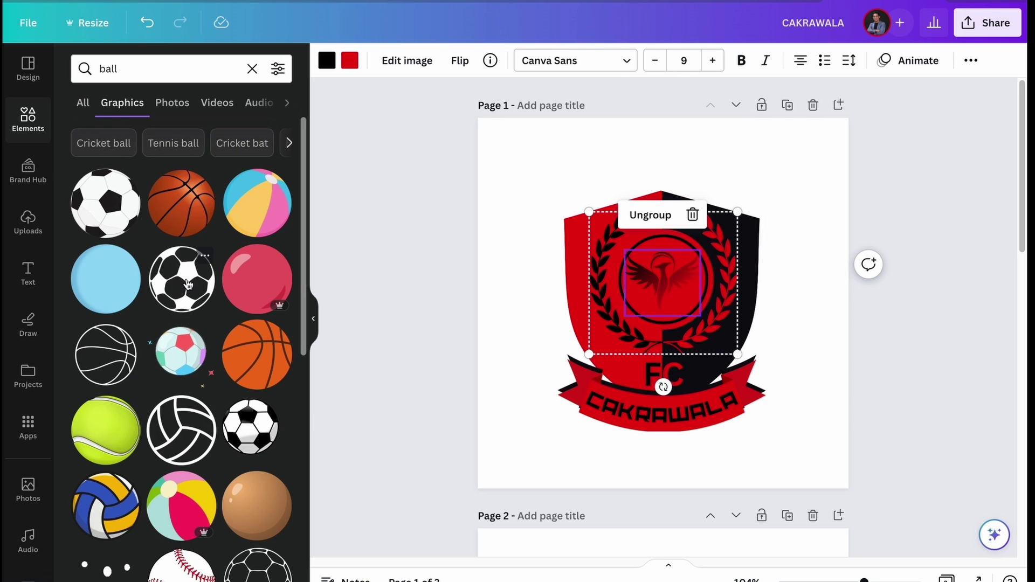
# Insert the single-colour soccer ball graphic on page 1, move it over the shield's upper left, and cut it from the page
pyautogui.click(189, 285)
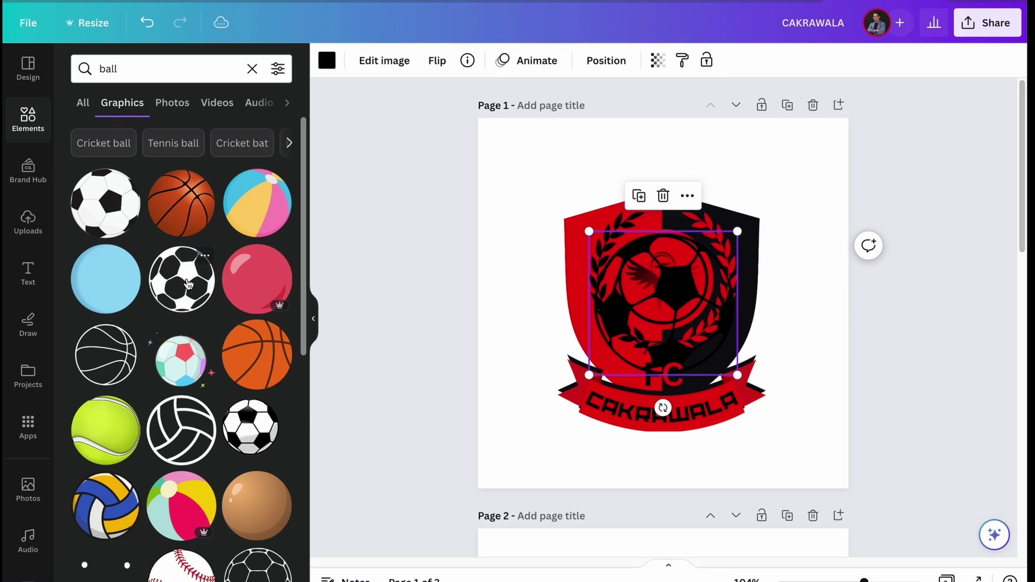
pyautogui.moveTo(663, 302); pyautogui.dragTo(589, 262)
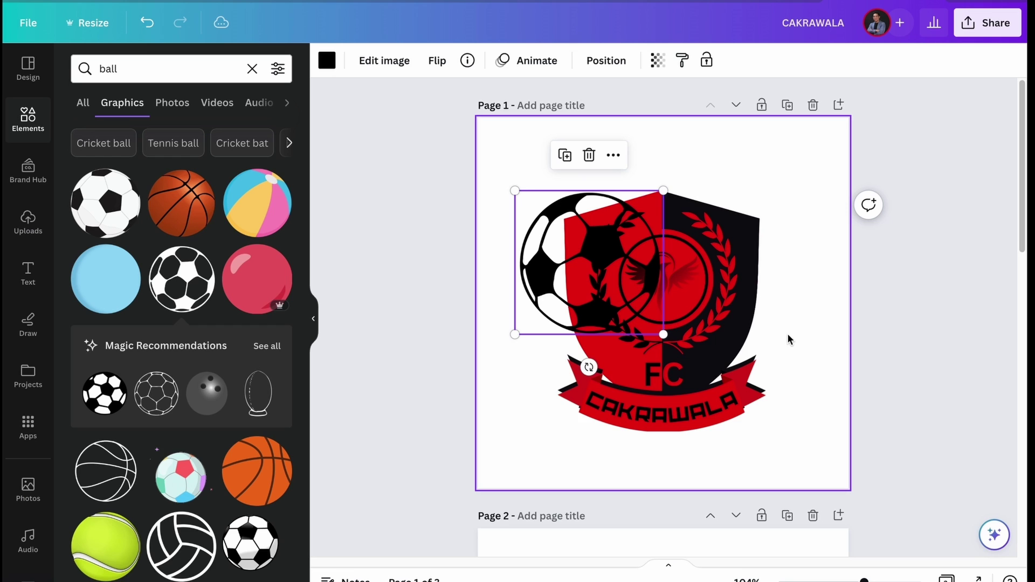
pyautogui.press('Delete')
# Duplicate page 3 and delete the bird from the emblem circle on the new page 4
pyautogui.scroll(-10, 662, 329)
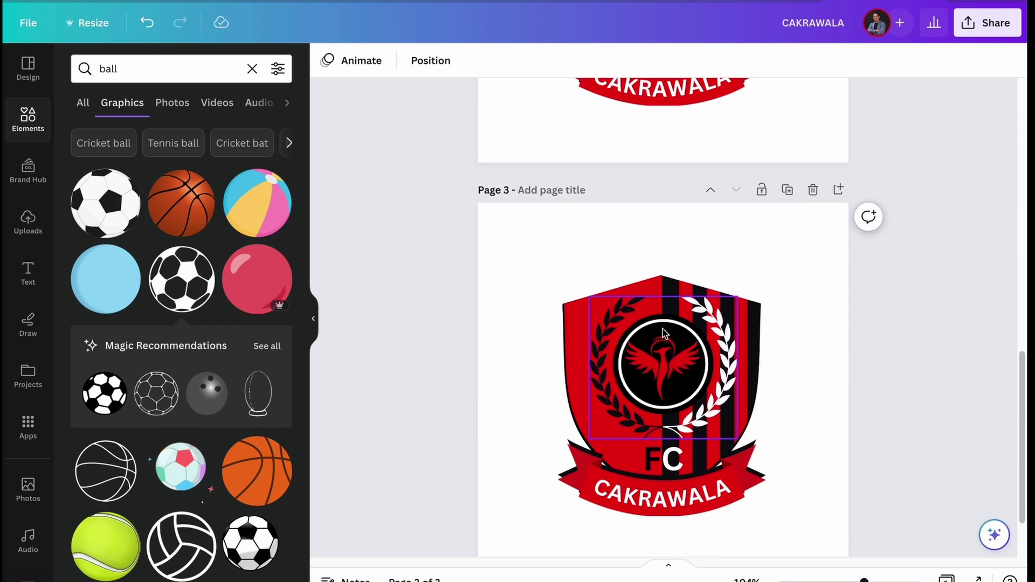
pyautogui.scroll(-2, 662, 329)
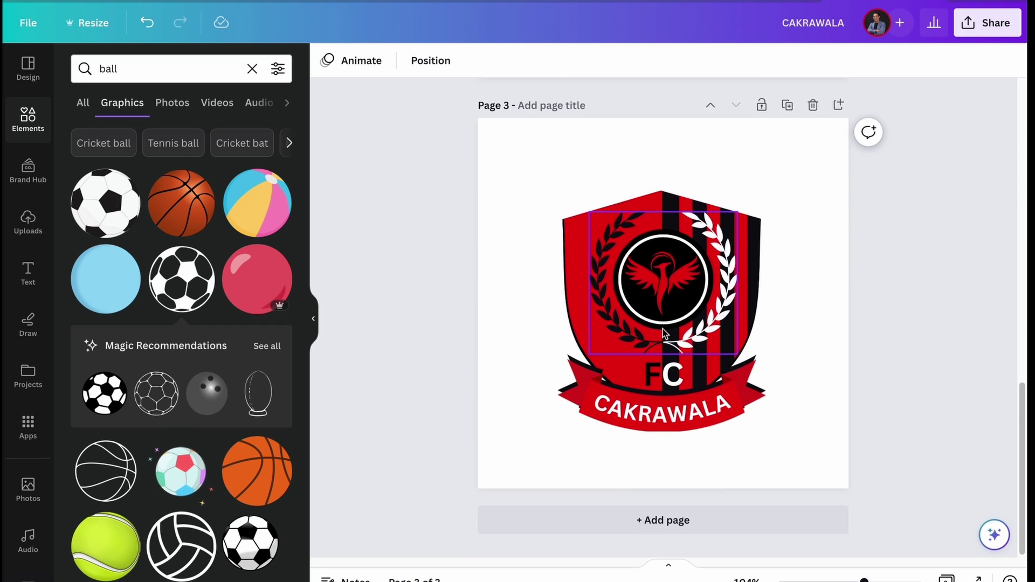
pyautogui.click(787, 105)
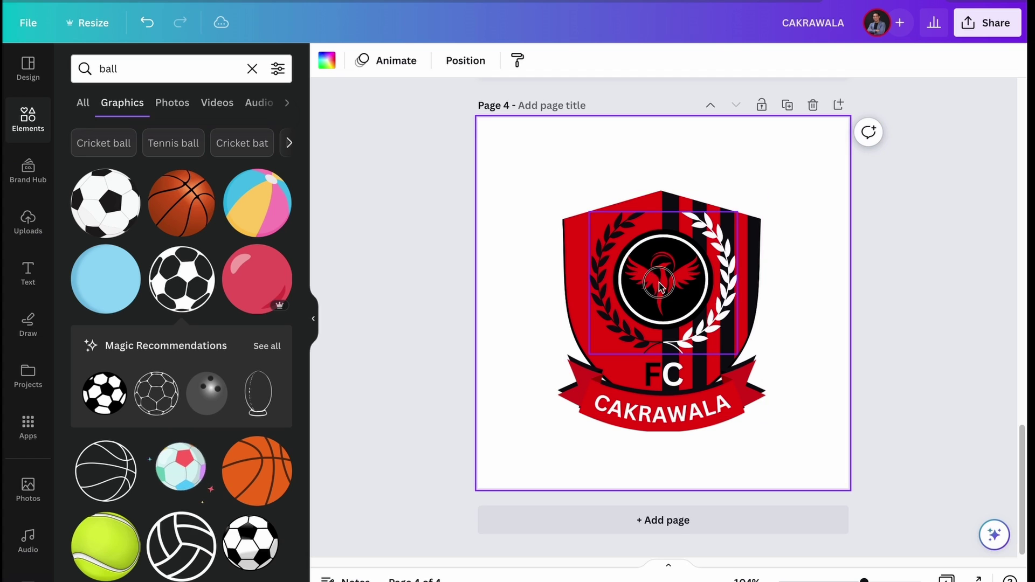
pyautogui.click(661, 287)
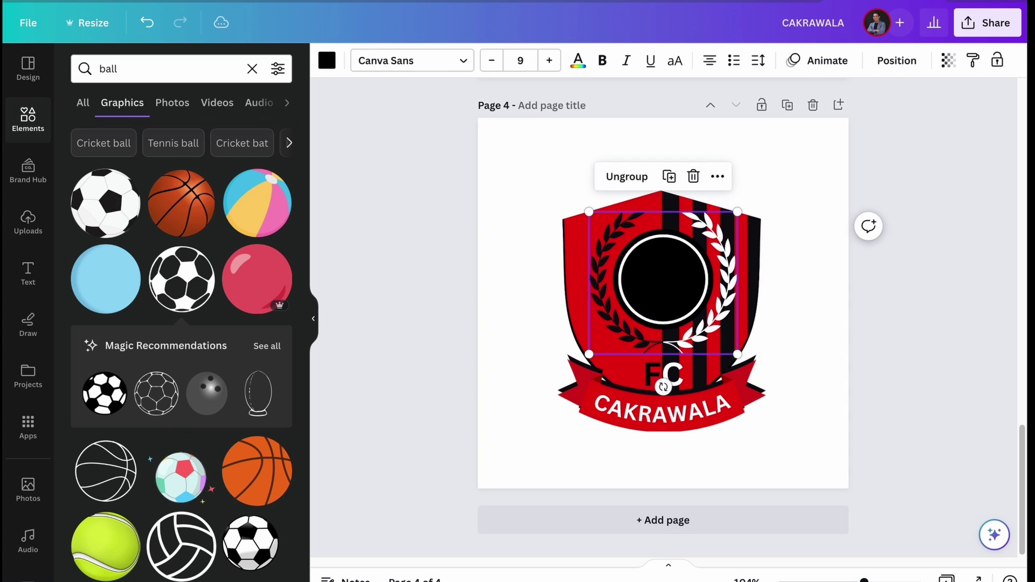
# Place the soccer ball graphic on page 4 and recolour it white
pyautogui.click(182, 279)
pyautogui.click(324, 61)
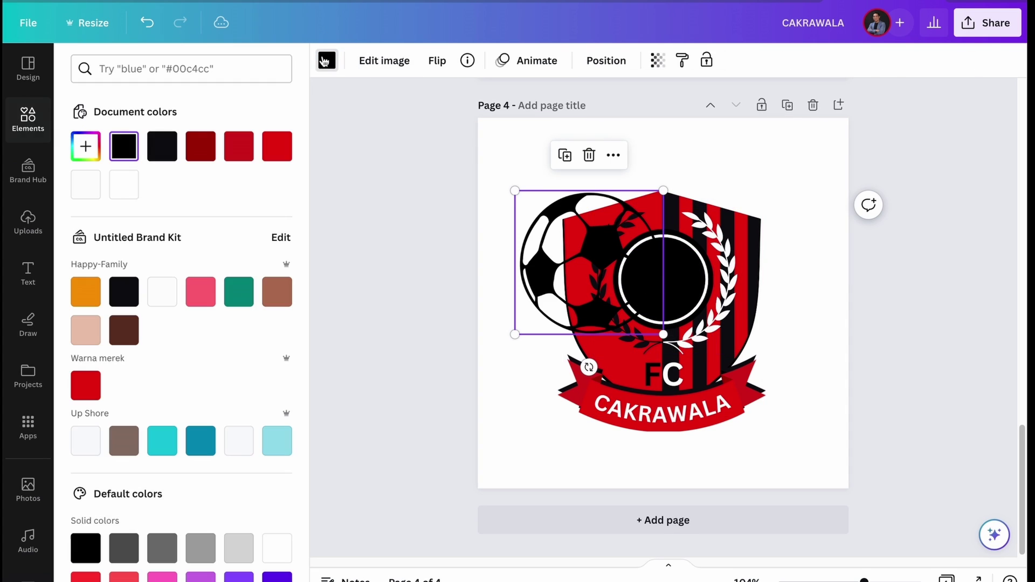
pyautogui.click(120, 195)
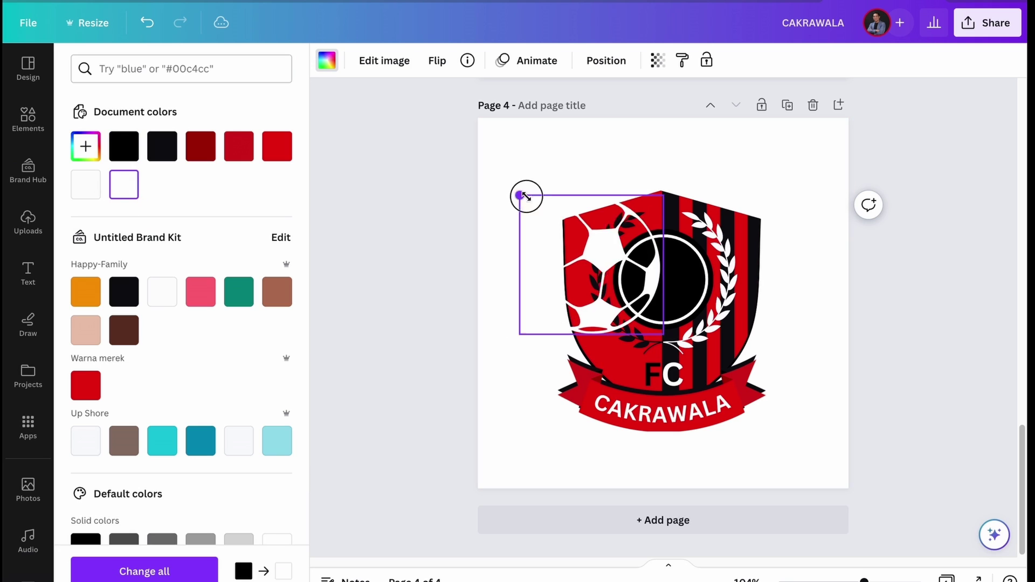
# Shrink the white soccer ball and centre it inside the black emblem circle on page 4
pyautogui.moveTo(518, 193); pyautogui.dragTo(546, 216)
pyautogui.moveTo(655, 269); pyautogui.dragTo(712, 277)
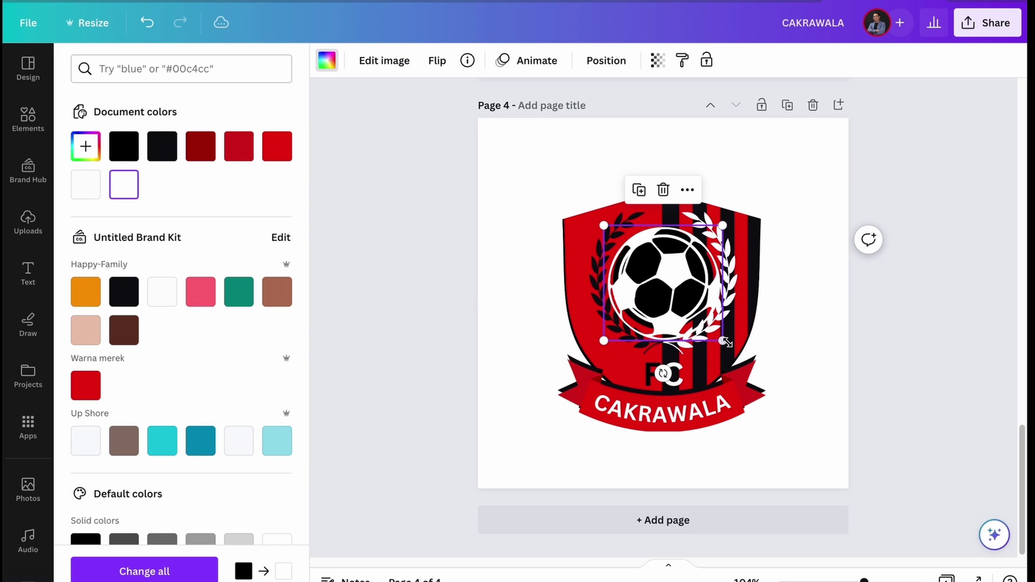
pyautogui.moveTo(723, 340); pyautogui.dragTo(692, 297)
pyautogui.moveTo(642, 260); pyautogui.dragTo(664, 276)
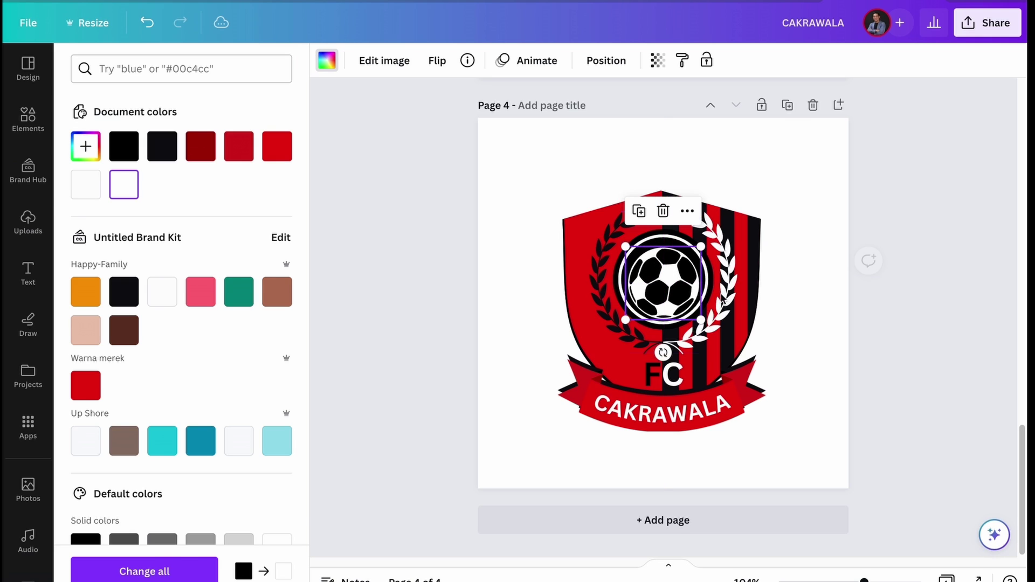
pyautogui.click(955, 318)
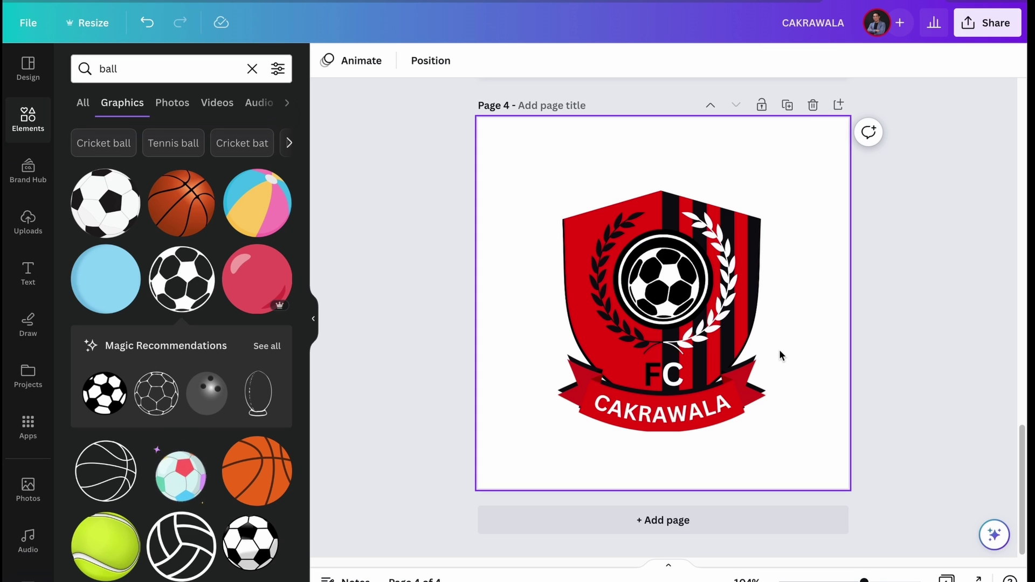
# Browse the "Foot ball" logo templates for more football badge designs
pyautogui.click(20, 87)
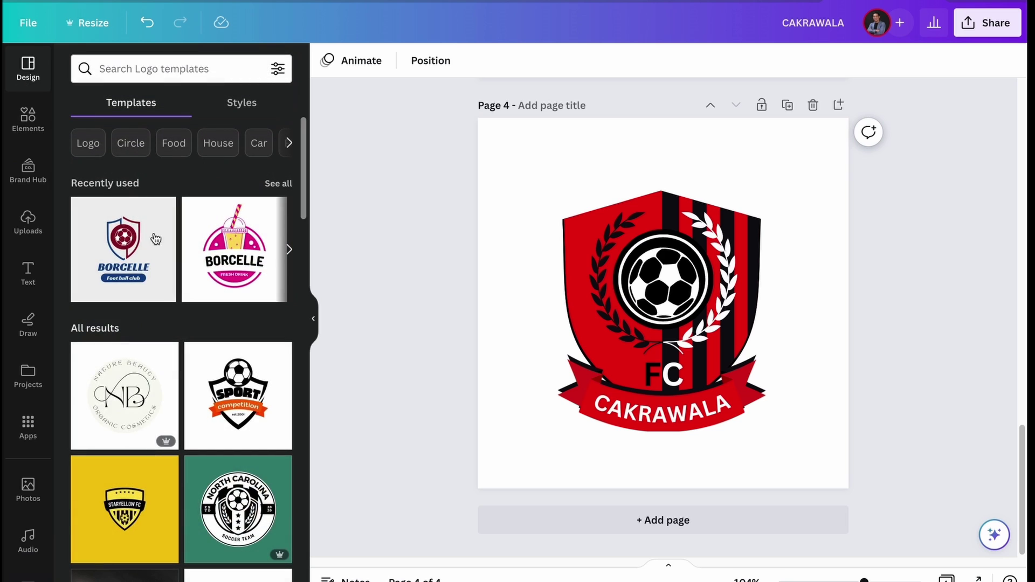
pyautogui.scroll(-5, 155, 235)
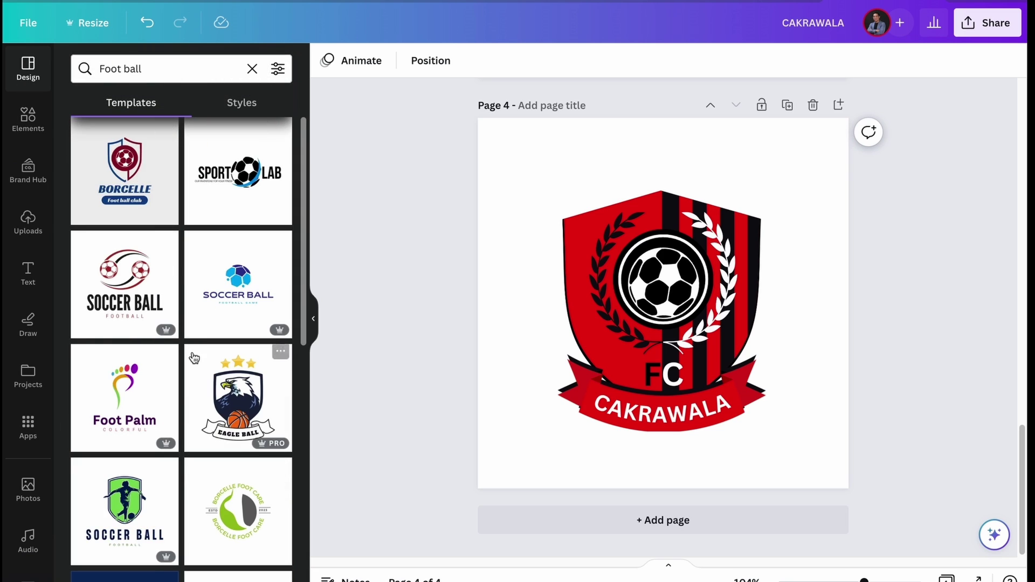
pyautogui.scroll(-10, 194, 359)
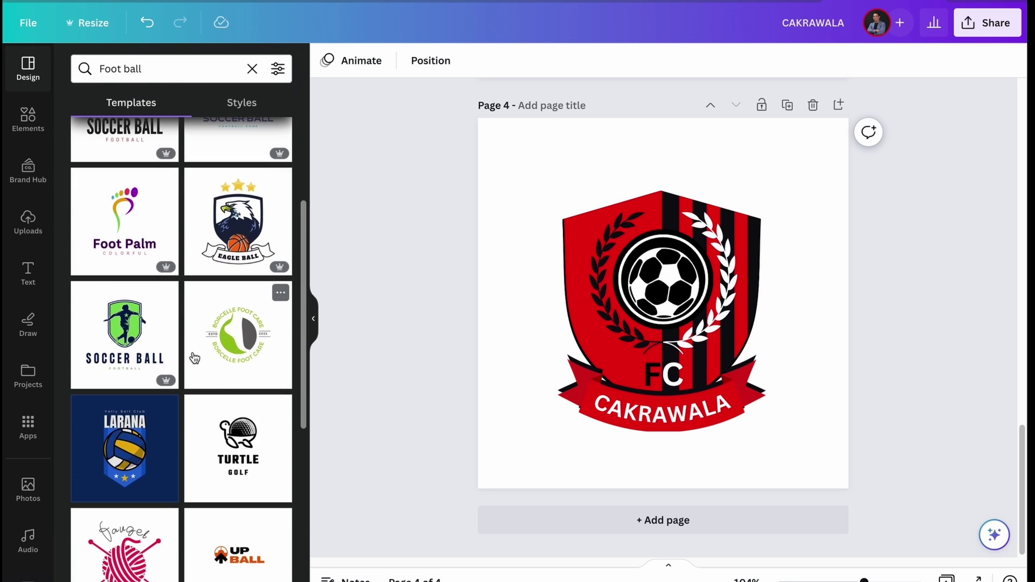
pyautogui.scroll(-7, 213, 378)
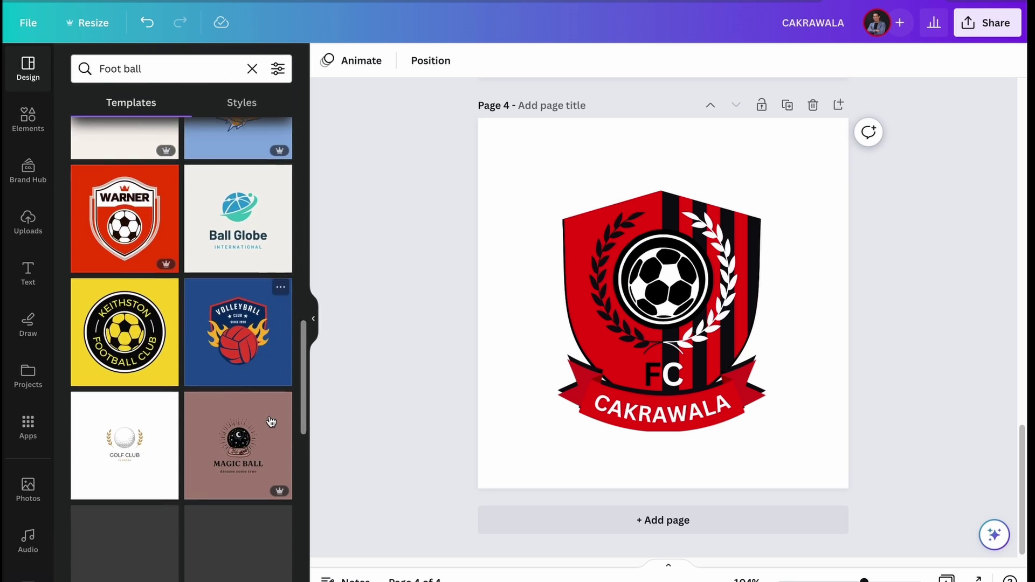